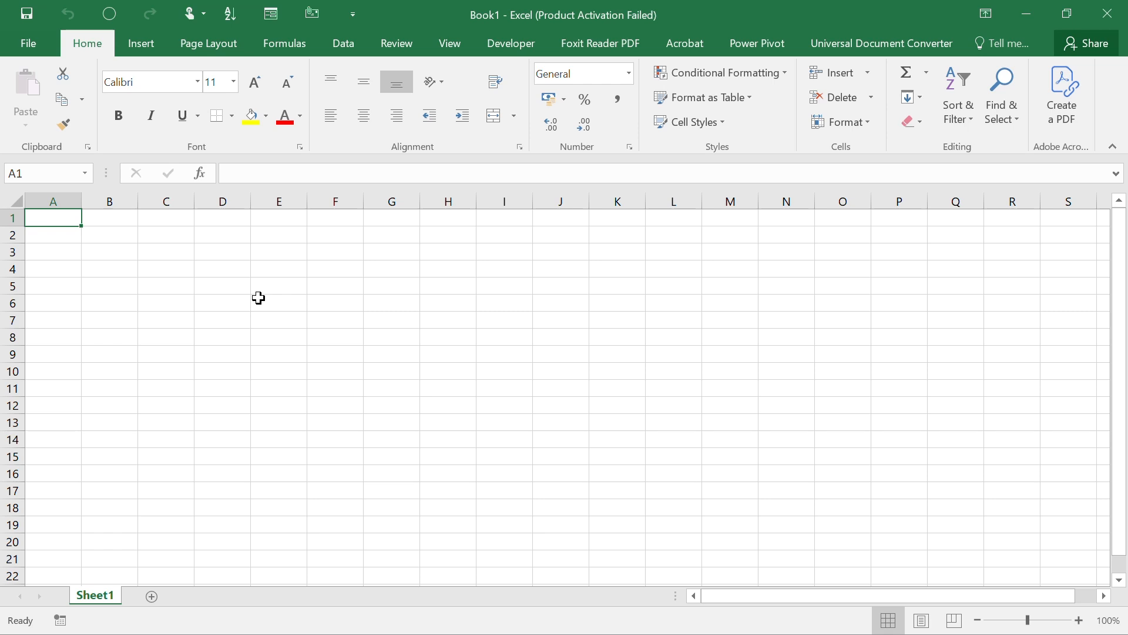
Insert the CLASS7 picture from the Desktop folder into Sheet1
click(133, 48)
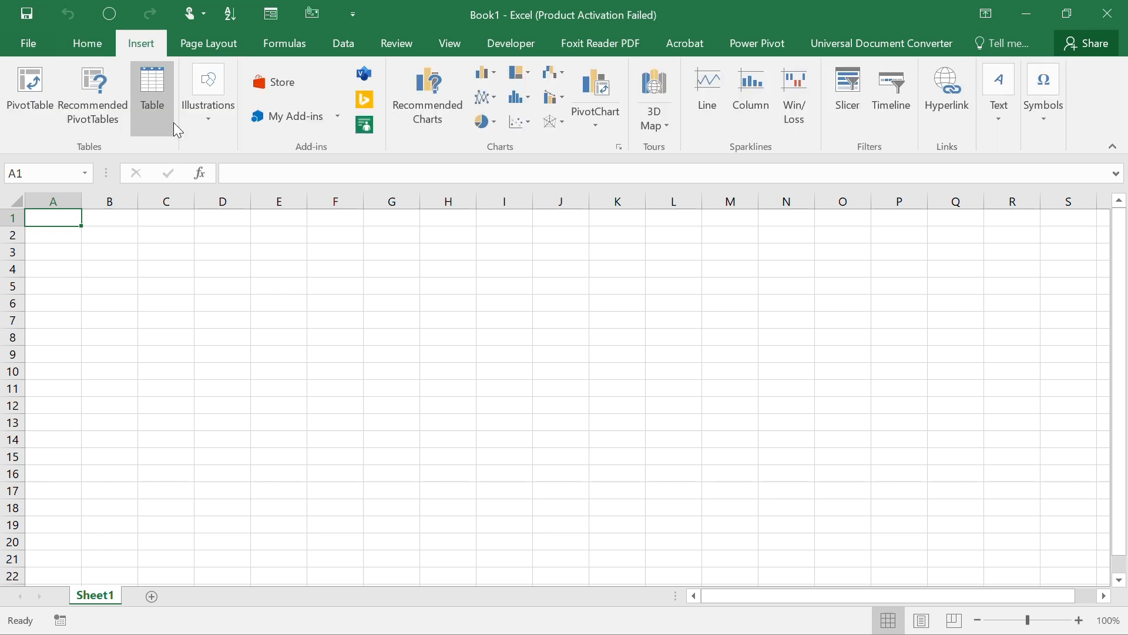
click(227, 133)
click(202, 197)
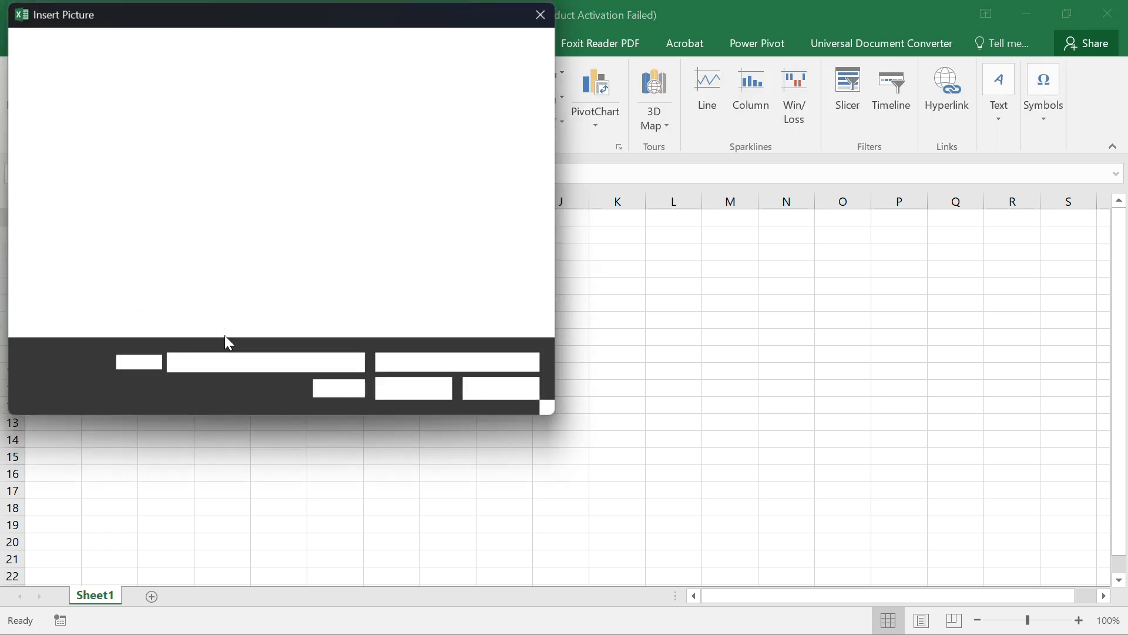
click(82, 178)
drag(479, 126, 473, 221)
click(241, 190)
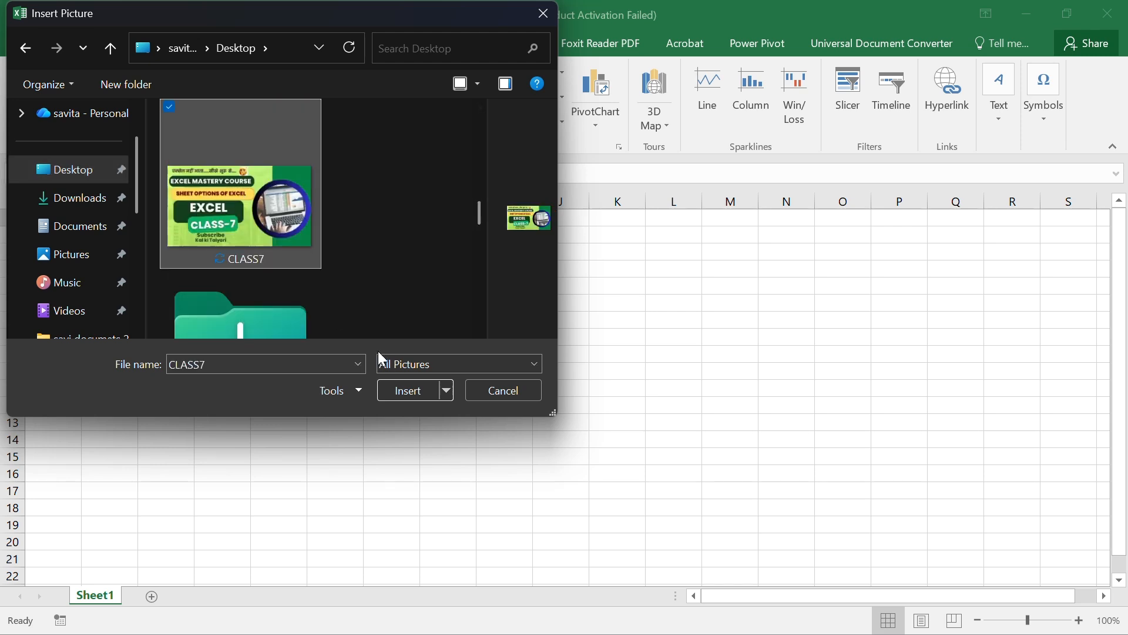
click(414, 392)
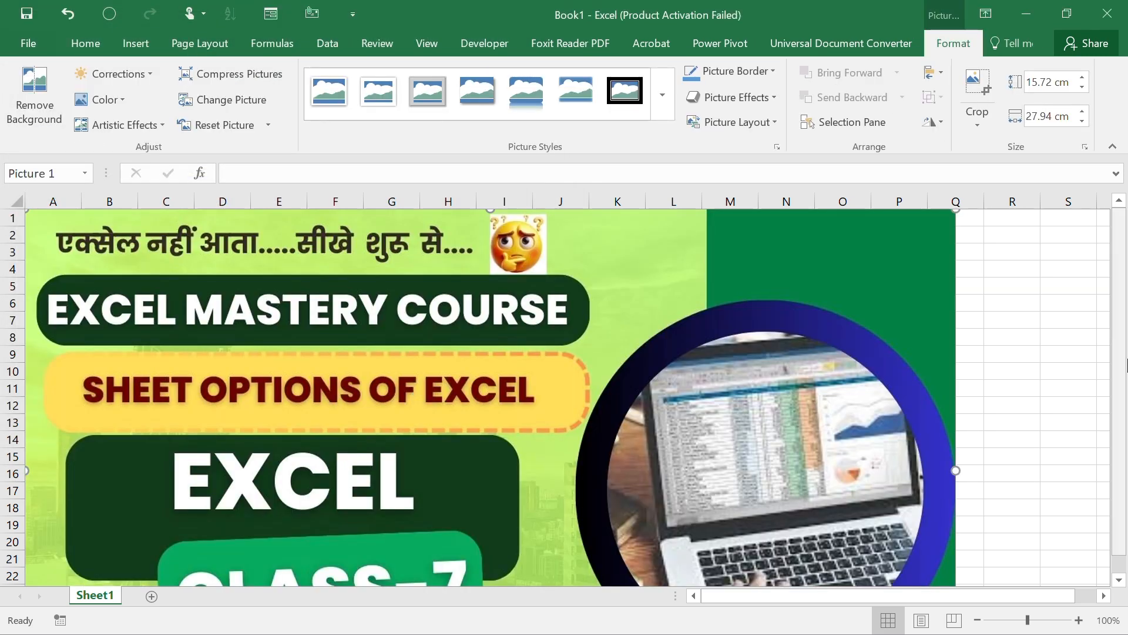
drag(1116, 335, 1121, 435)
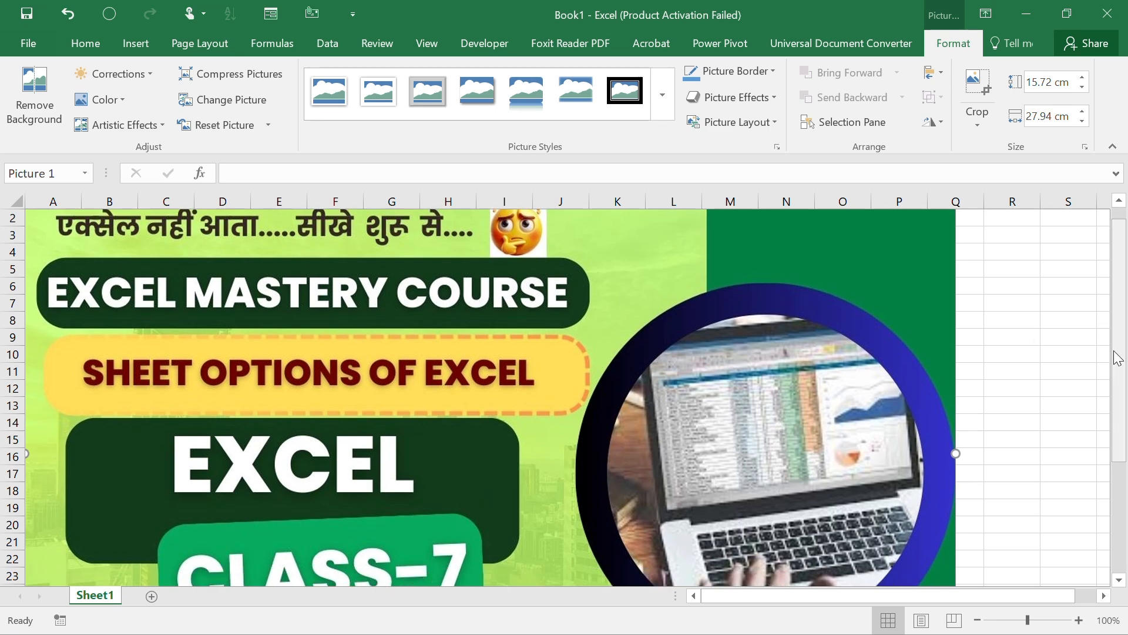
mouse_move(1115, 351)
mouse_down()
mouse_move(1114, 396)
mouse_move(1118, 359)
mouse_up()
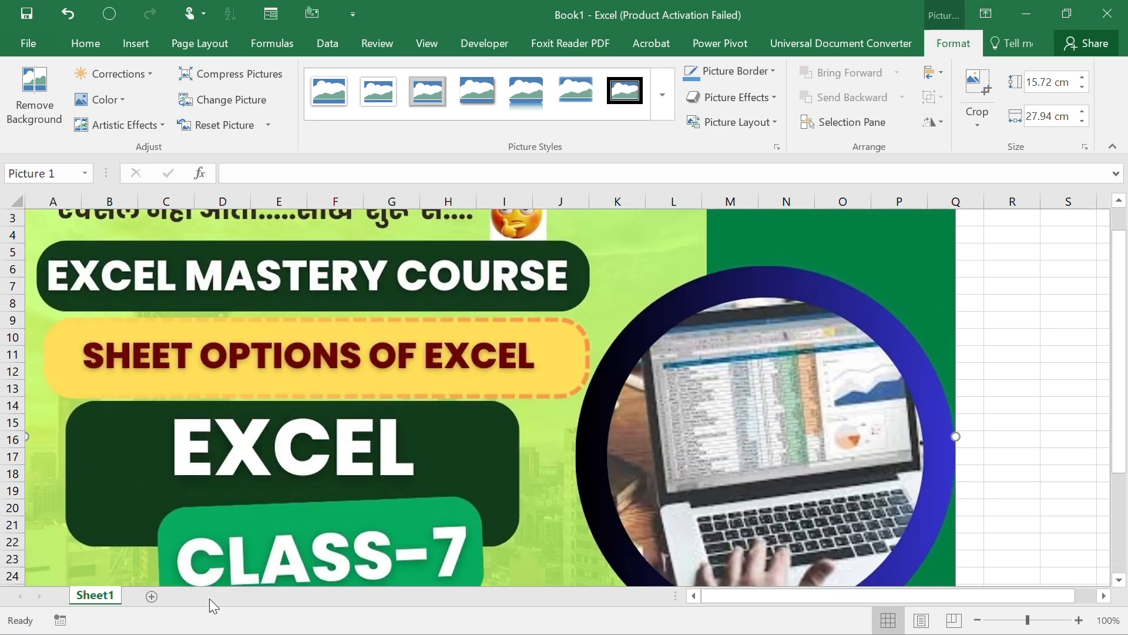
Add a blank worksheet after Sheet1
click(152, 596)
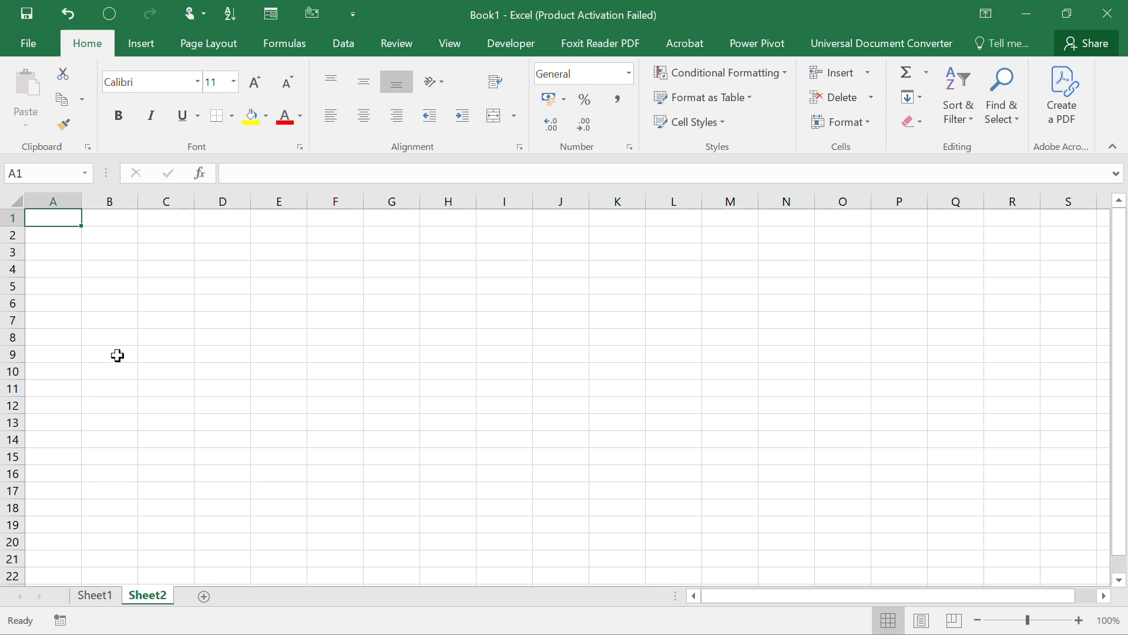
drag(63, 217, 990, 536)
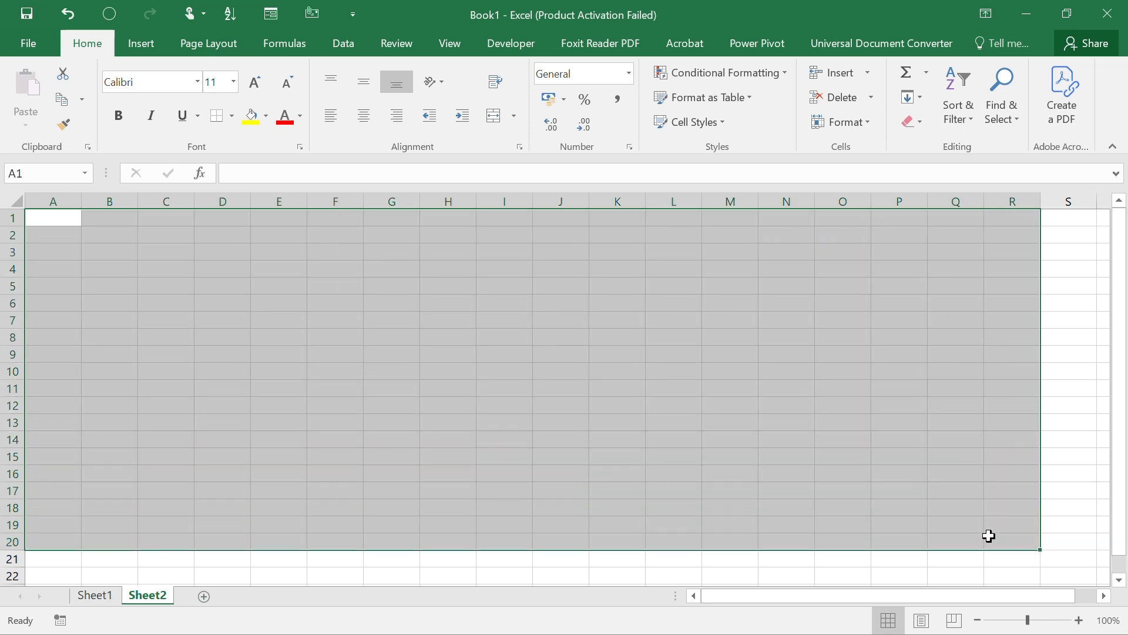
drag(177, 286, 742, 512)
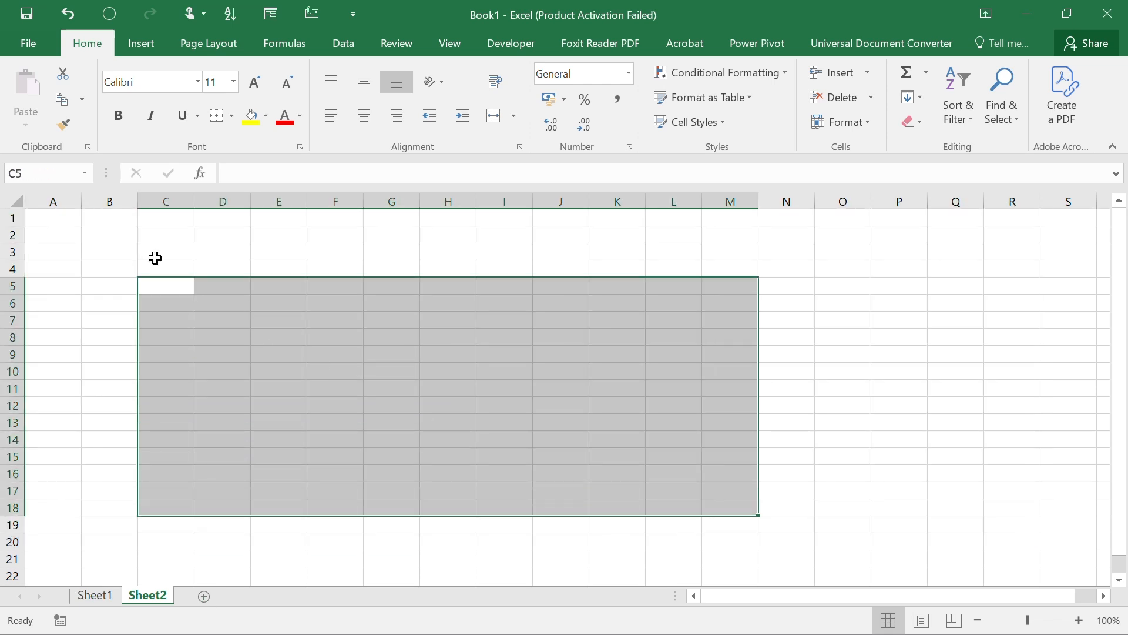
click(367, 323)
drag(72, 267, 776, 505)
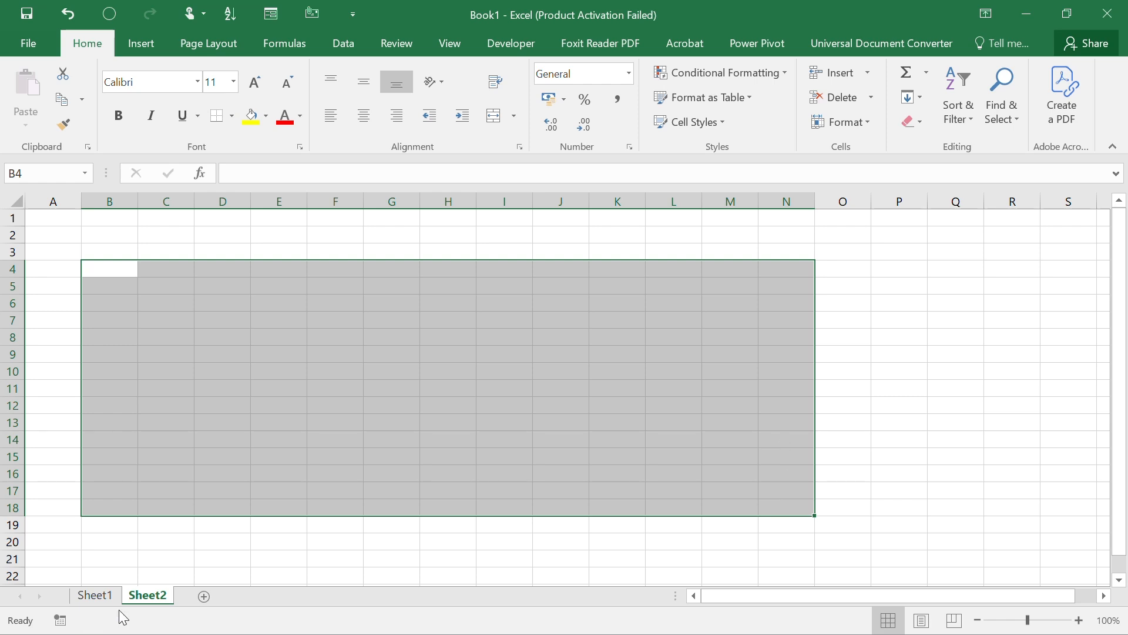
click(64, 578)
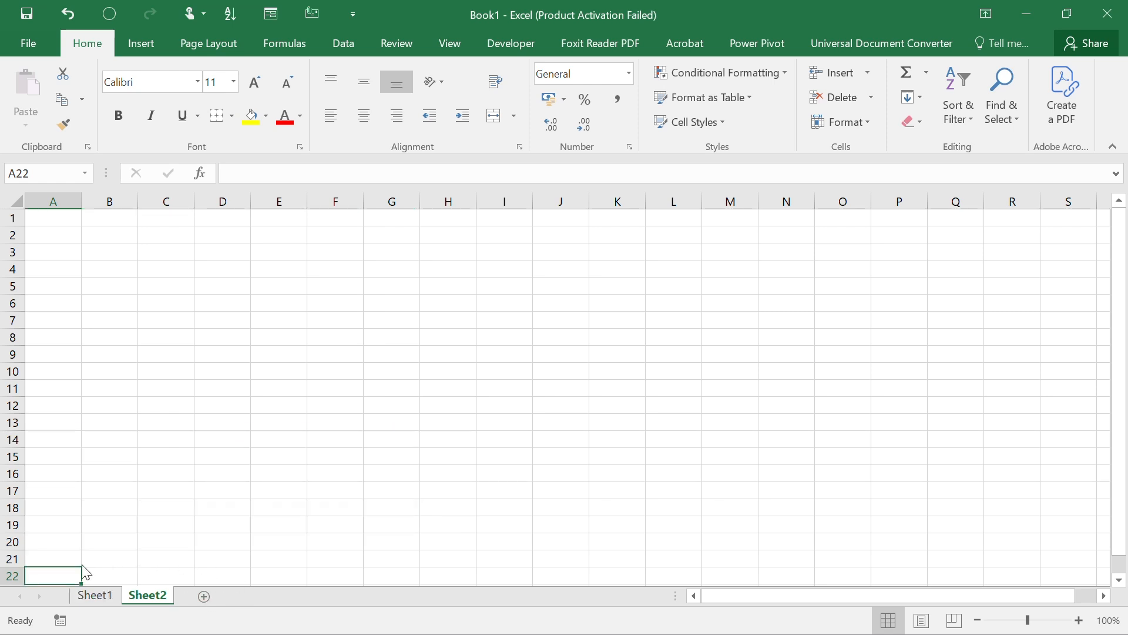
drag(82, 565, 105, 596)
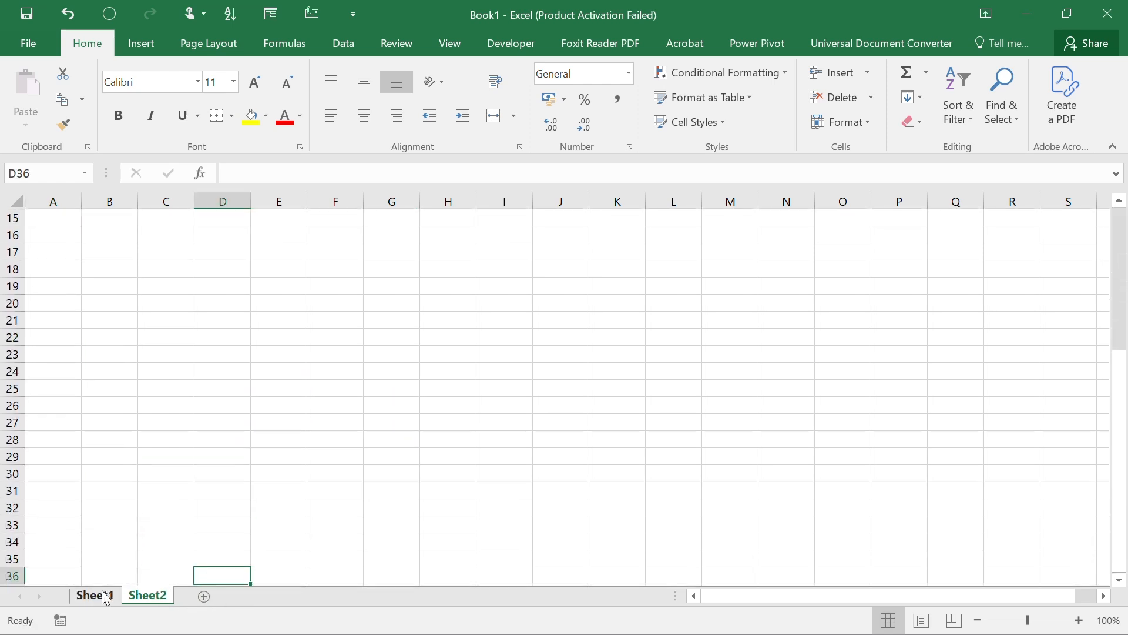
click(149, 524)
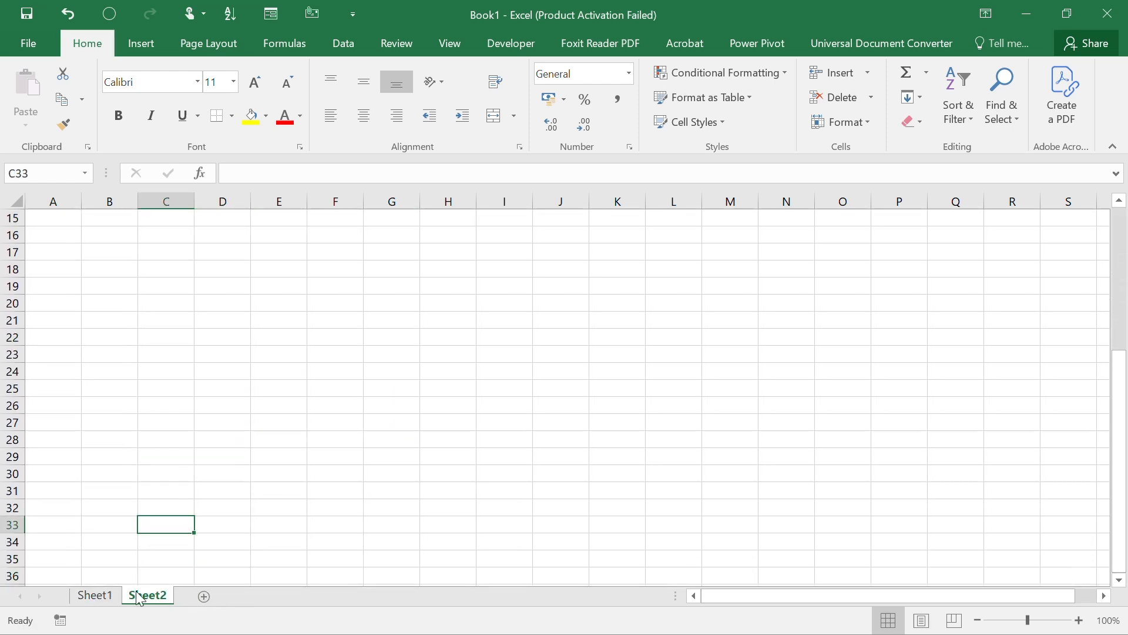
Add two blank worksheets after Sheet2, and insert three more in front of the last one
click(204, 596)
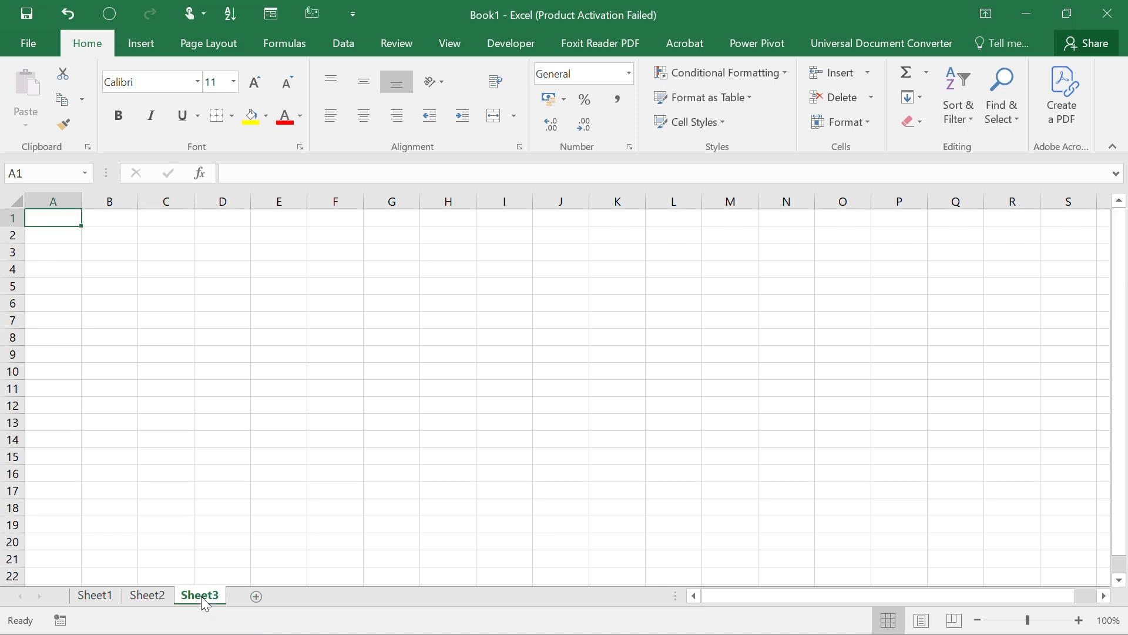
click(256, 597)
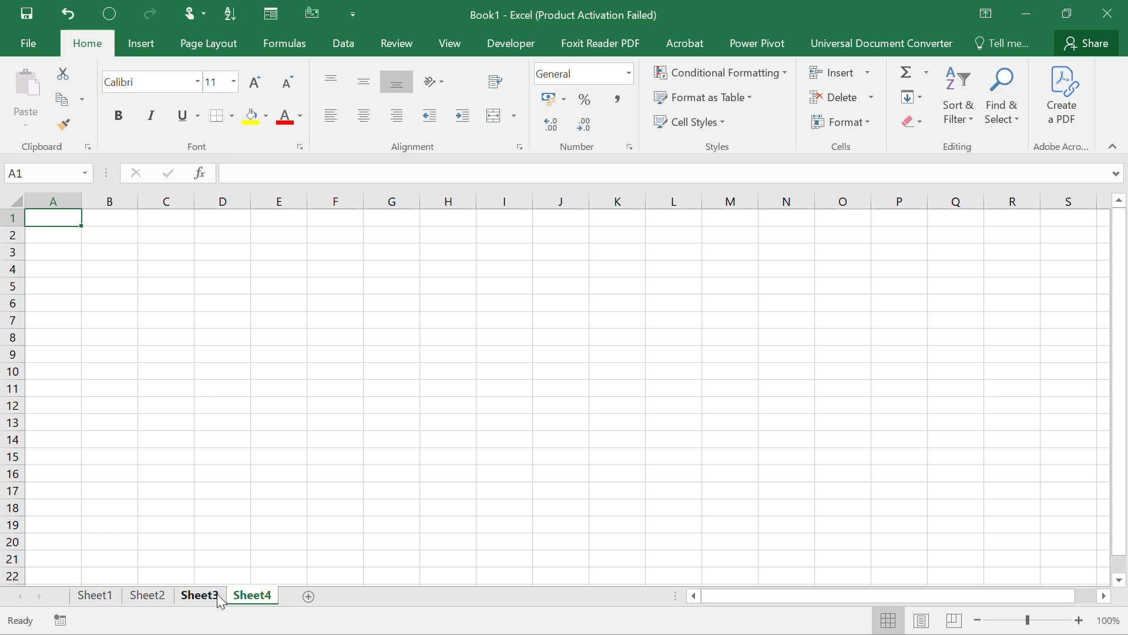
key(shift+F11)
key(shift+F11)
key(shift+F11)
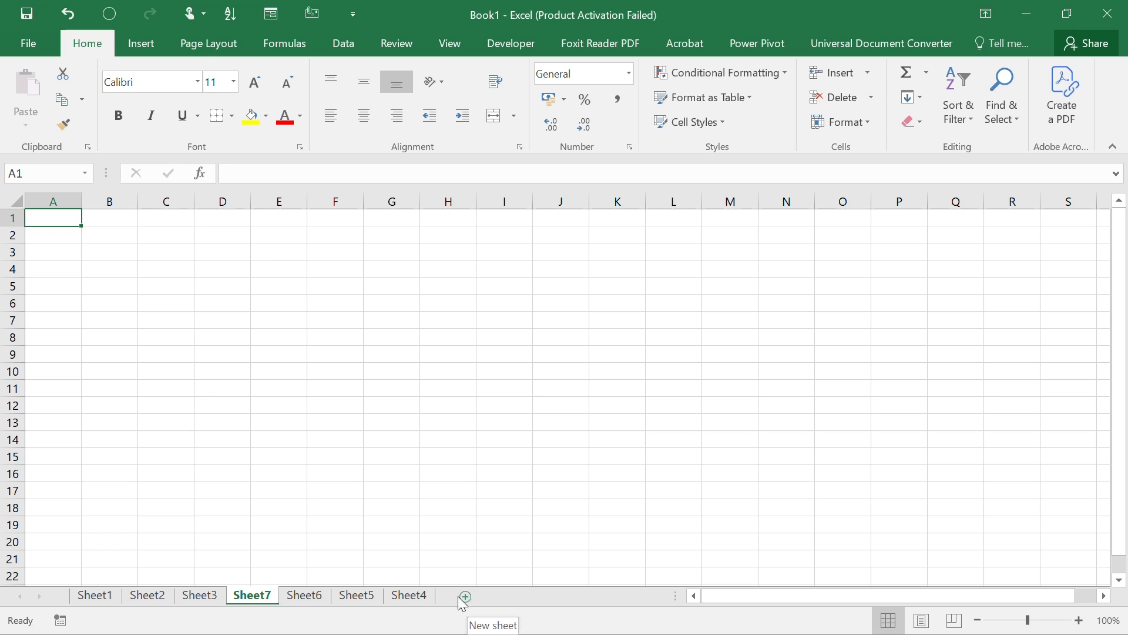
Add two blank worksheets after Sheet4, and insert one more in front of the last of them
click(414, 597)
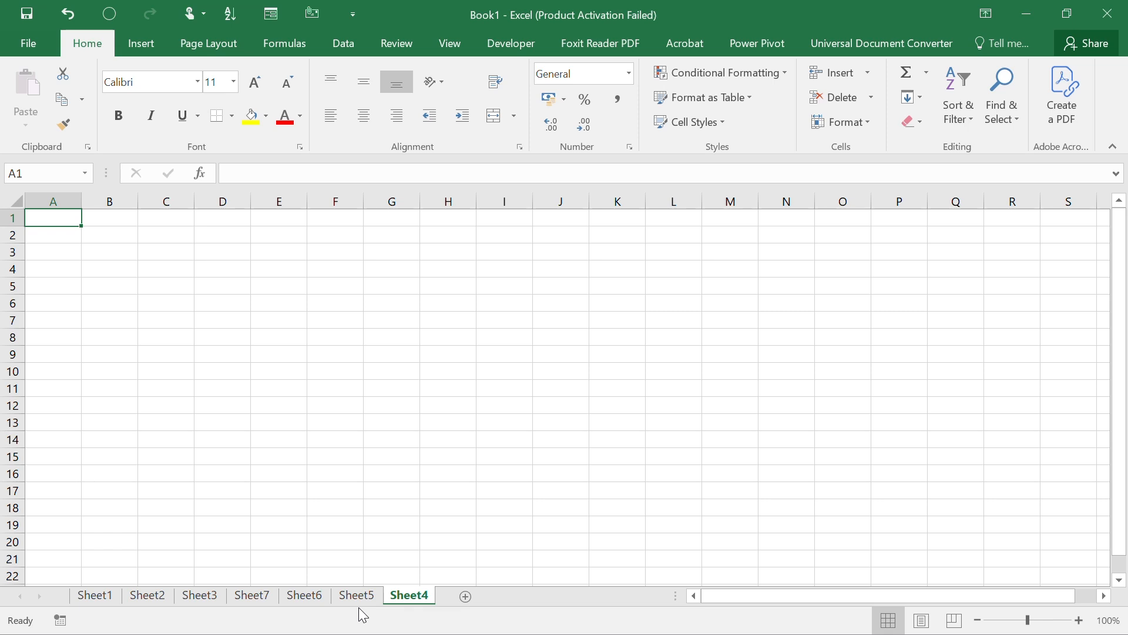
click(465, 596)
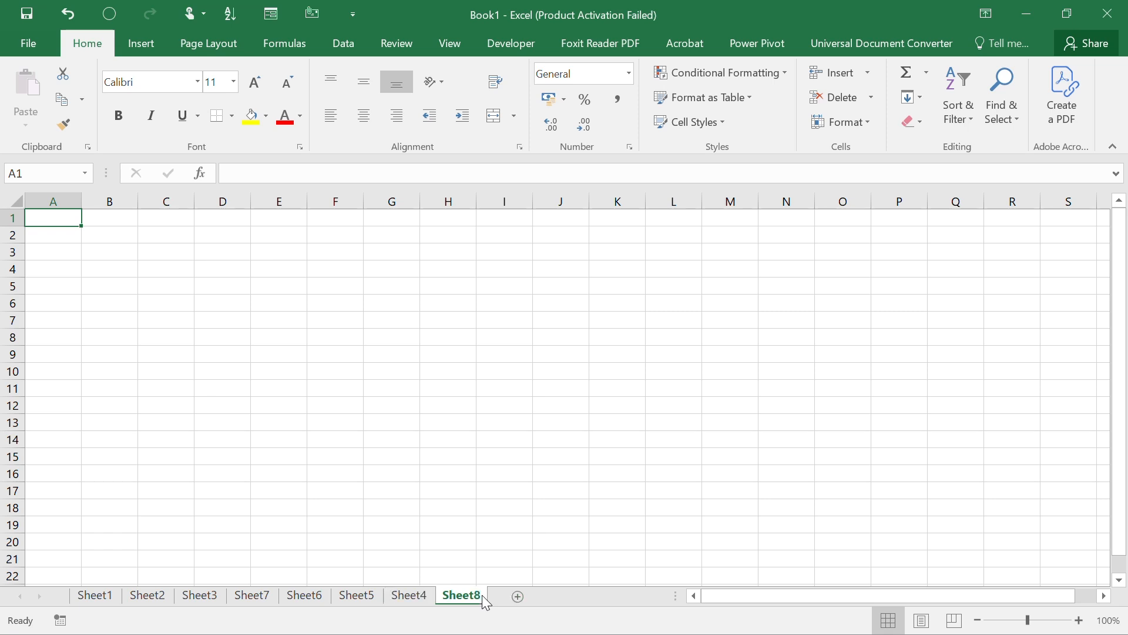
click(517, 595)
key(shift+F11)
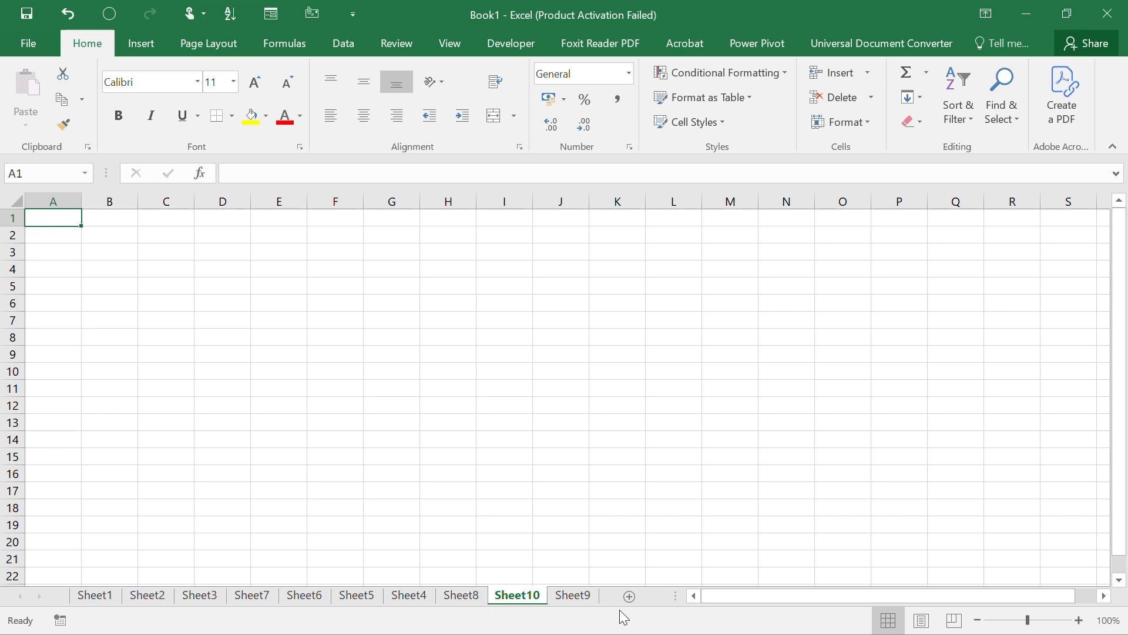
Activate Sheet1 from the list of all worksheets and delete the picture on it
right_click(48, 599)
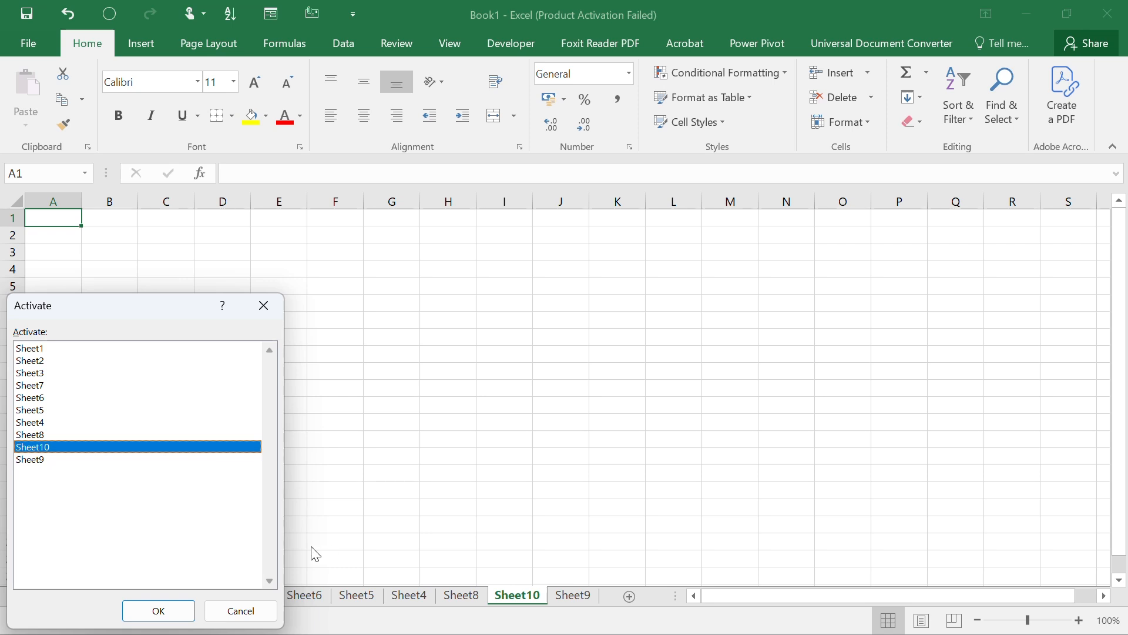
click(234, 612)
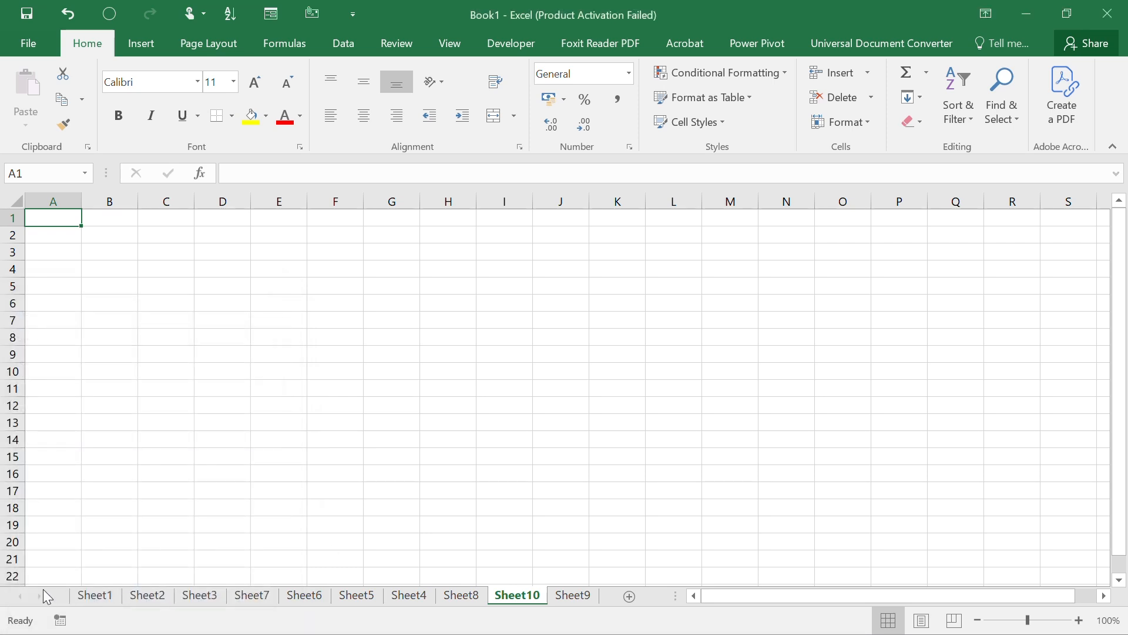
right_click(44, 589)
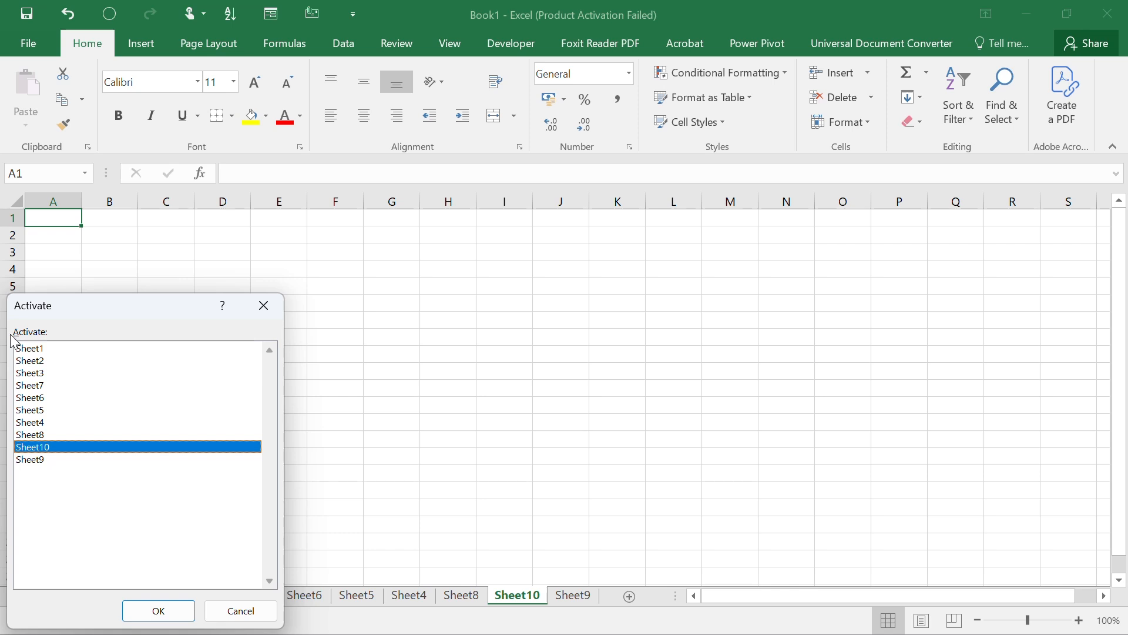
click(40, 361)
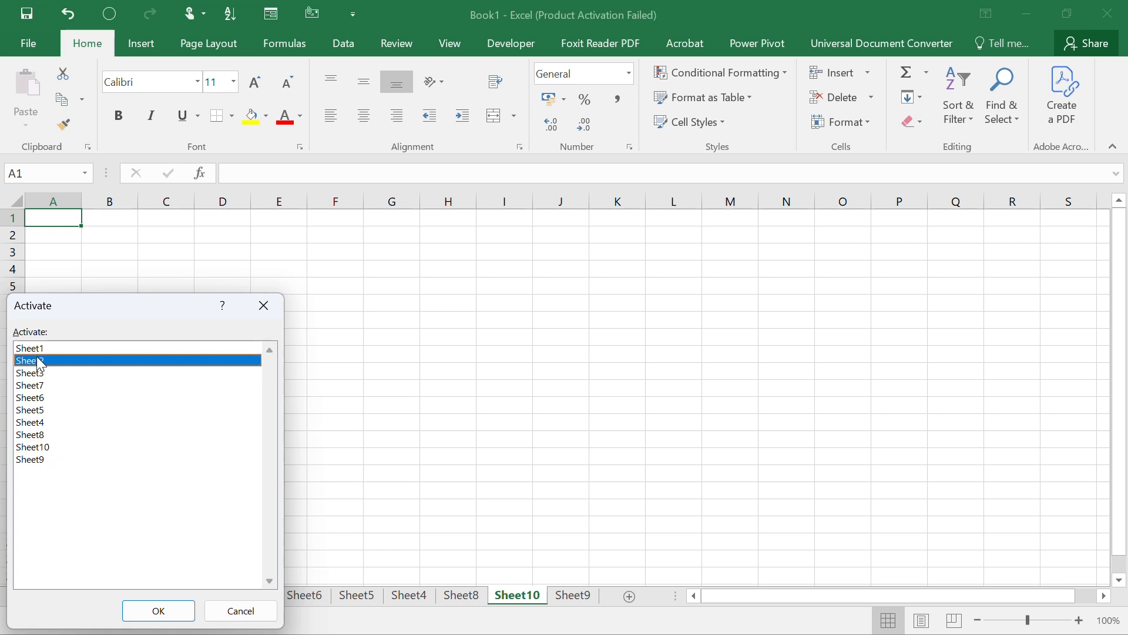
click(57, 350)
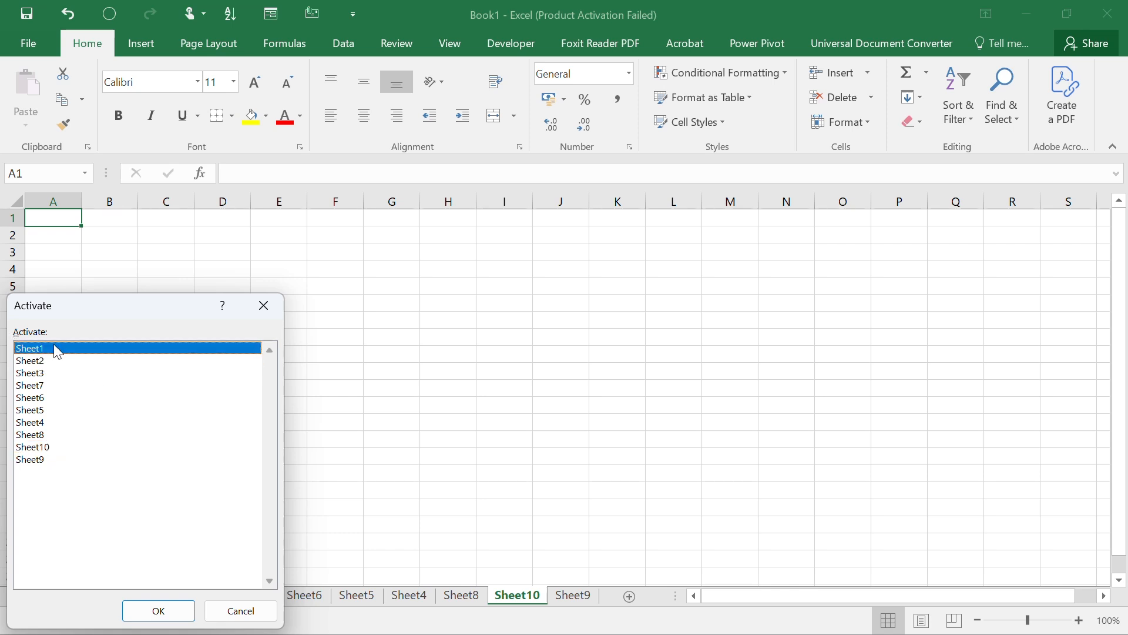
click(158, 621)
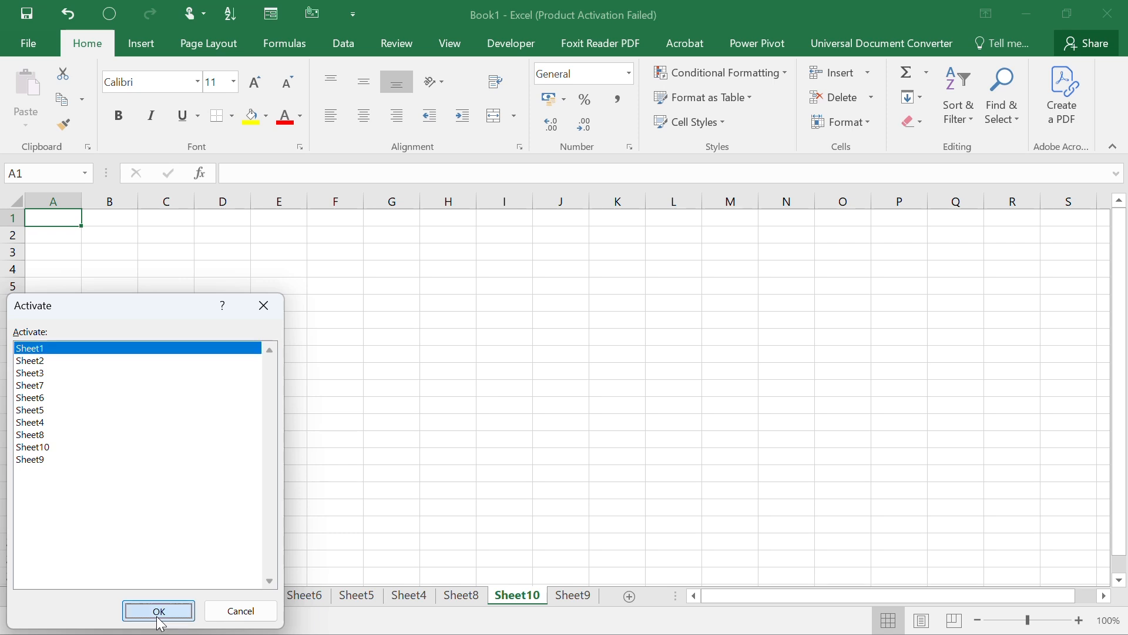
click(159, 611)
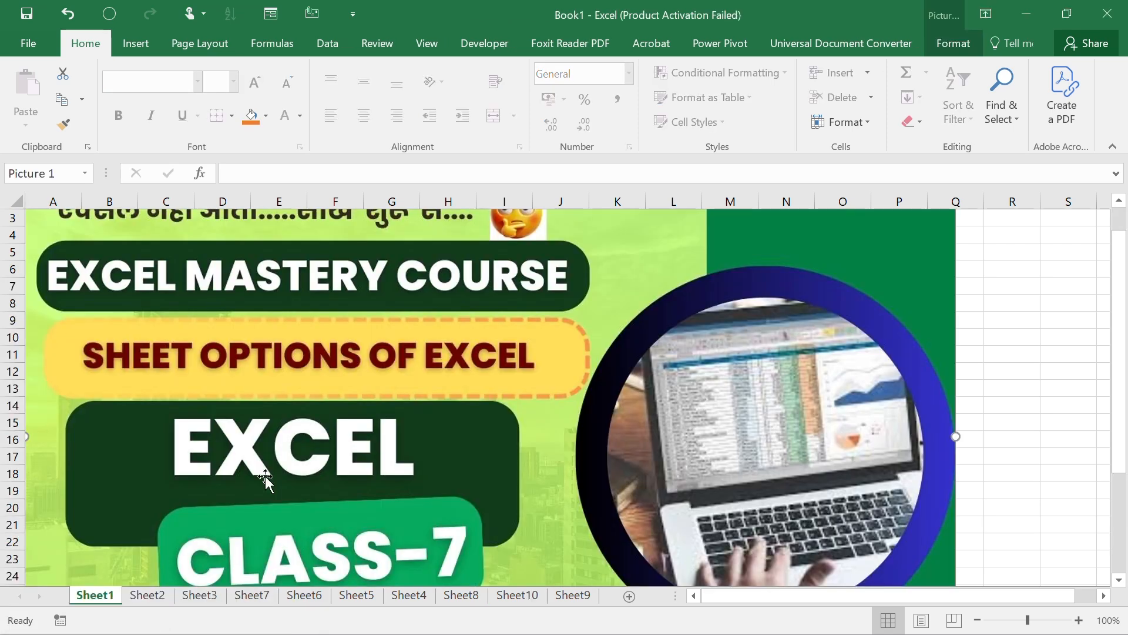
key(Delete)
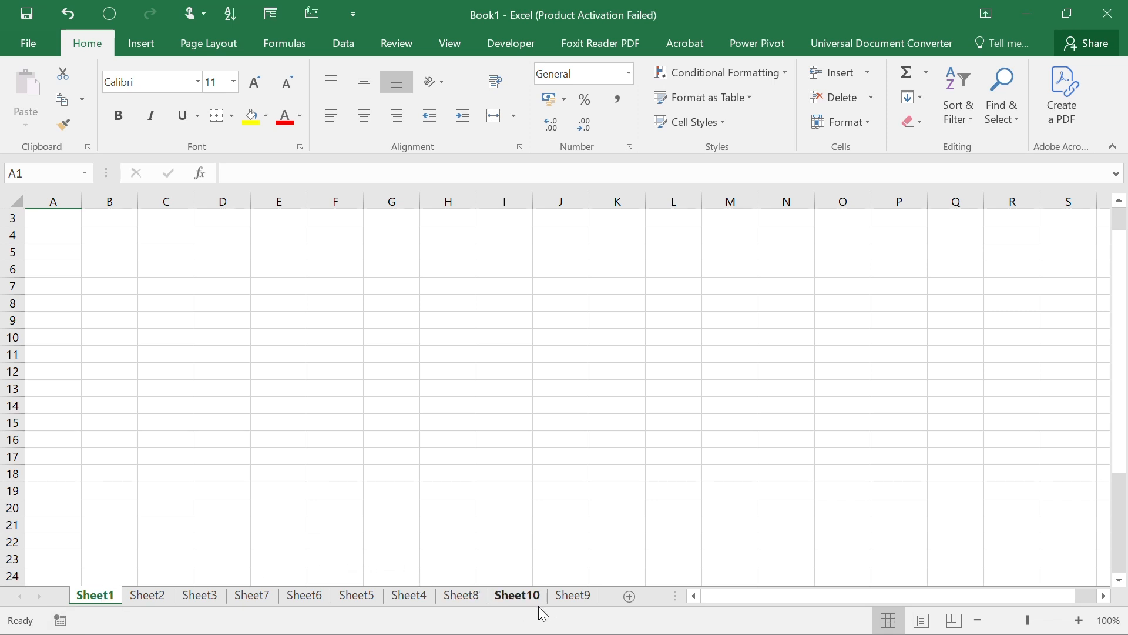
Rename Sheet1 as datasheet
right_click(94, 600)
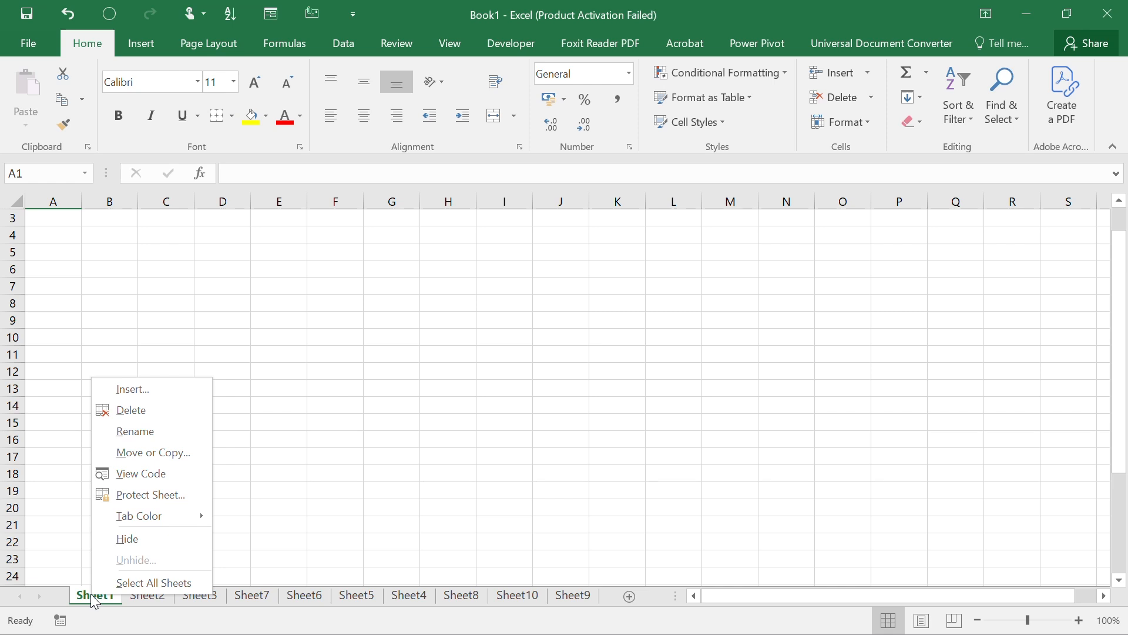
right_click(75, 599)
right_click(76, 601)
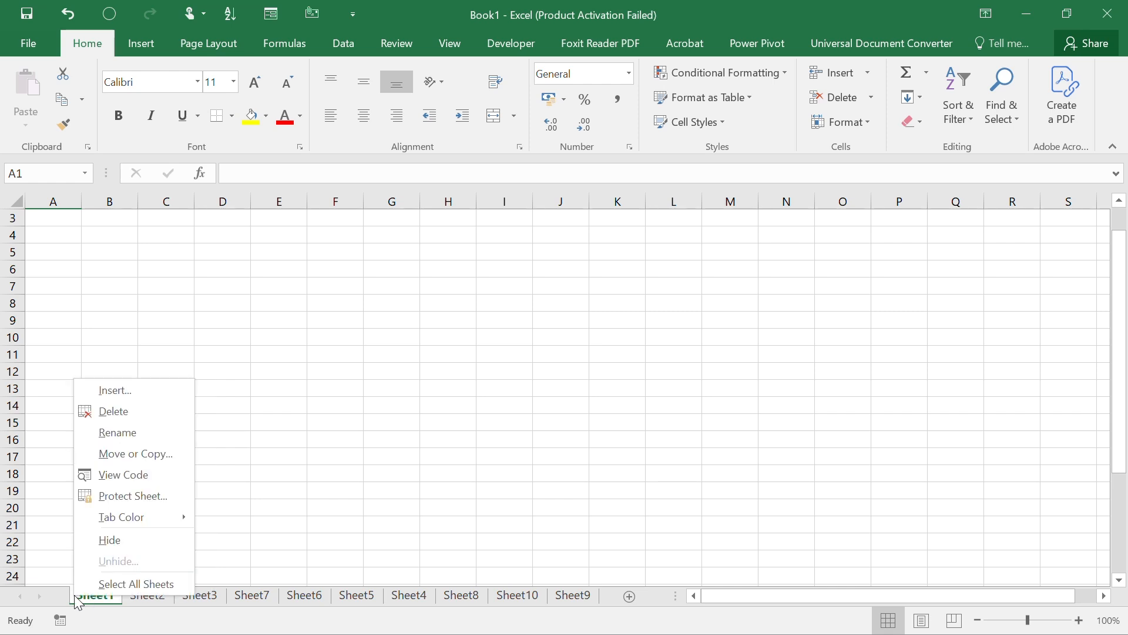
click(125, 438)
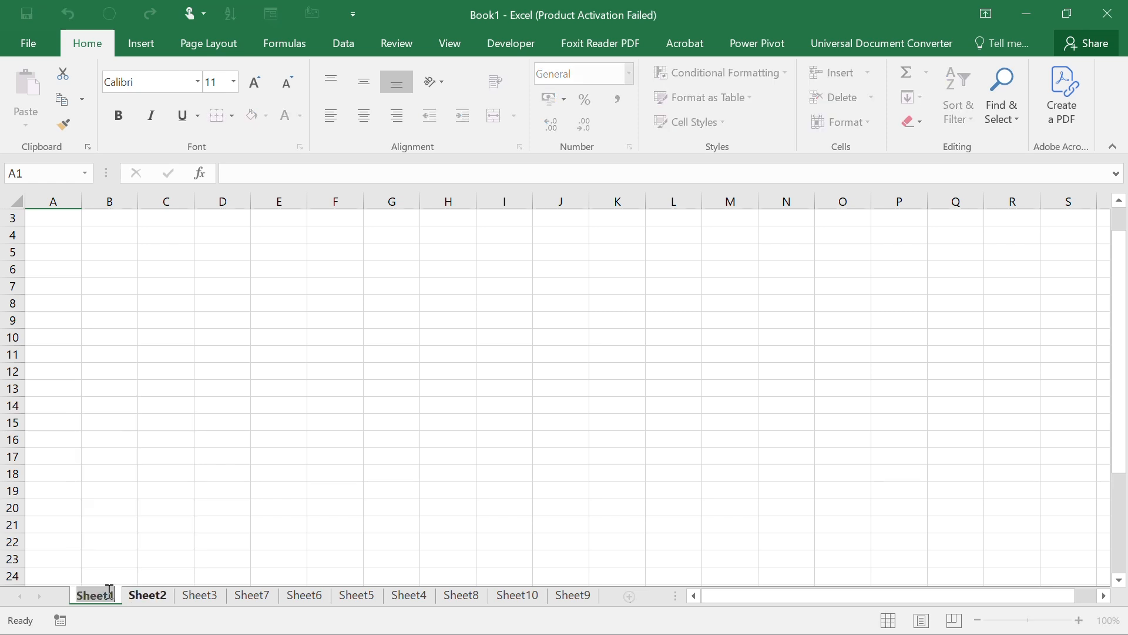
key(BackSpace)
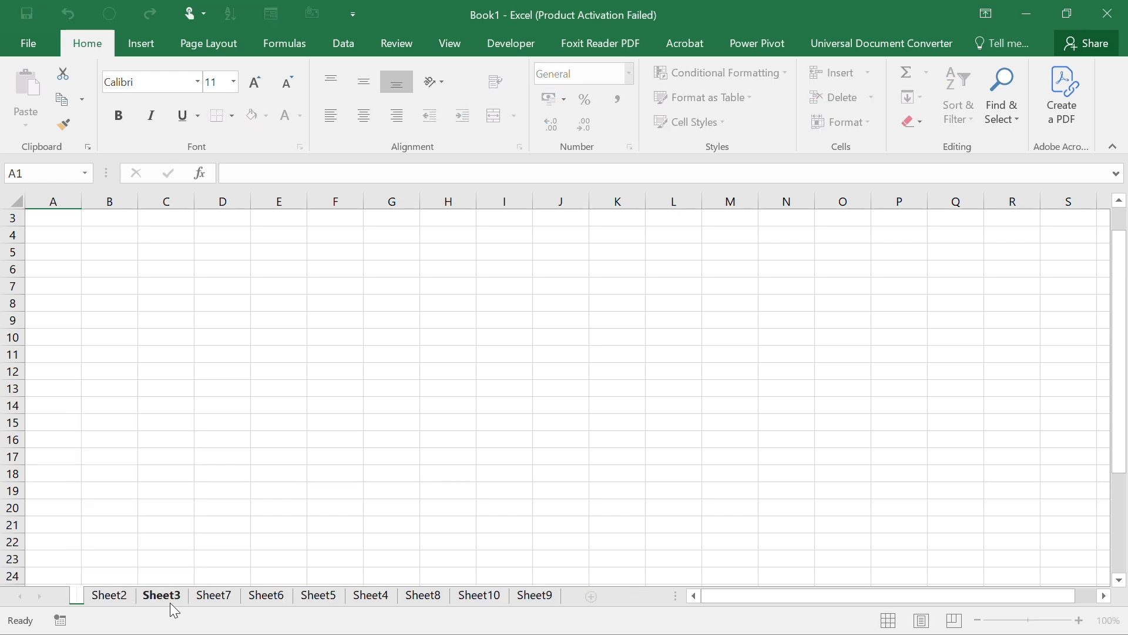
text(da)
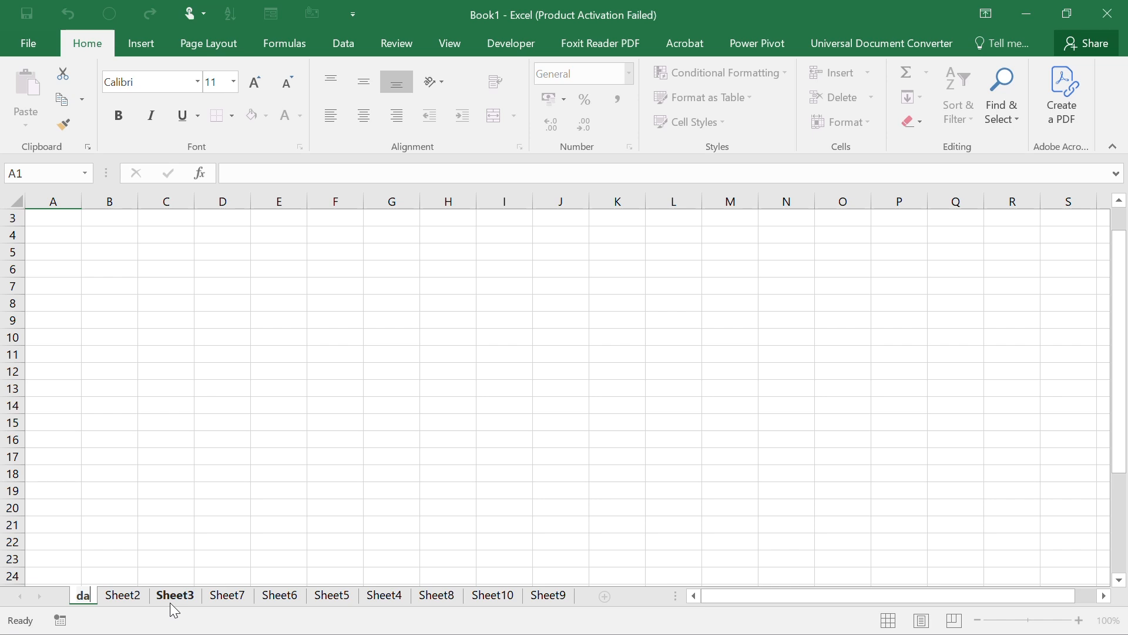
text(ta)
key(Return)
text(sheet)
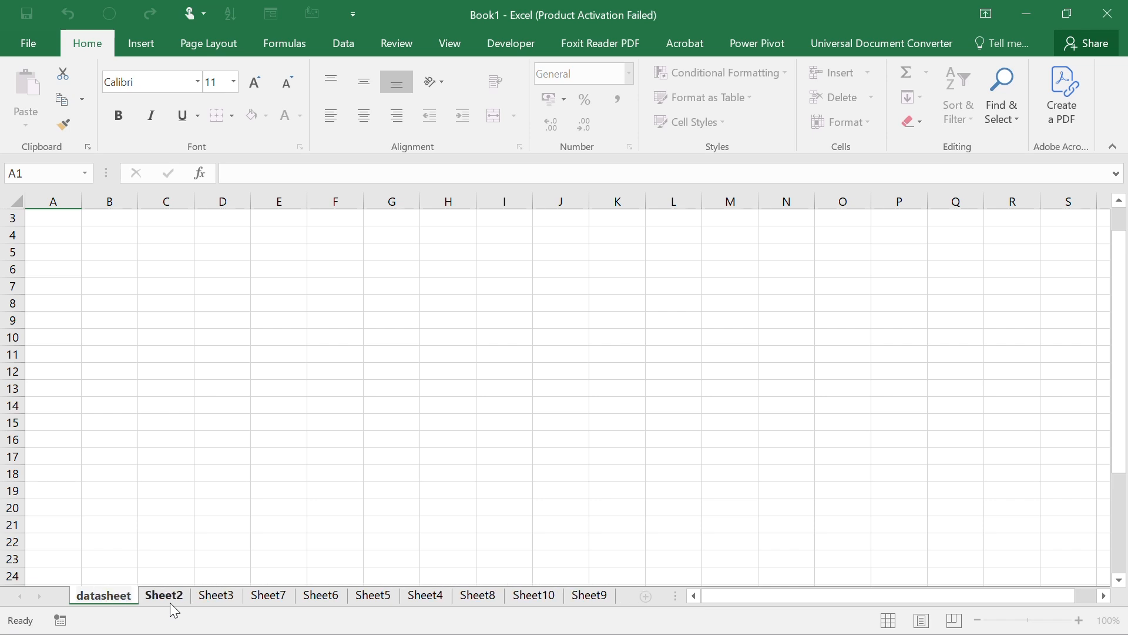
click(264, 571)
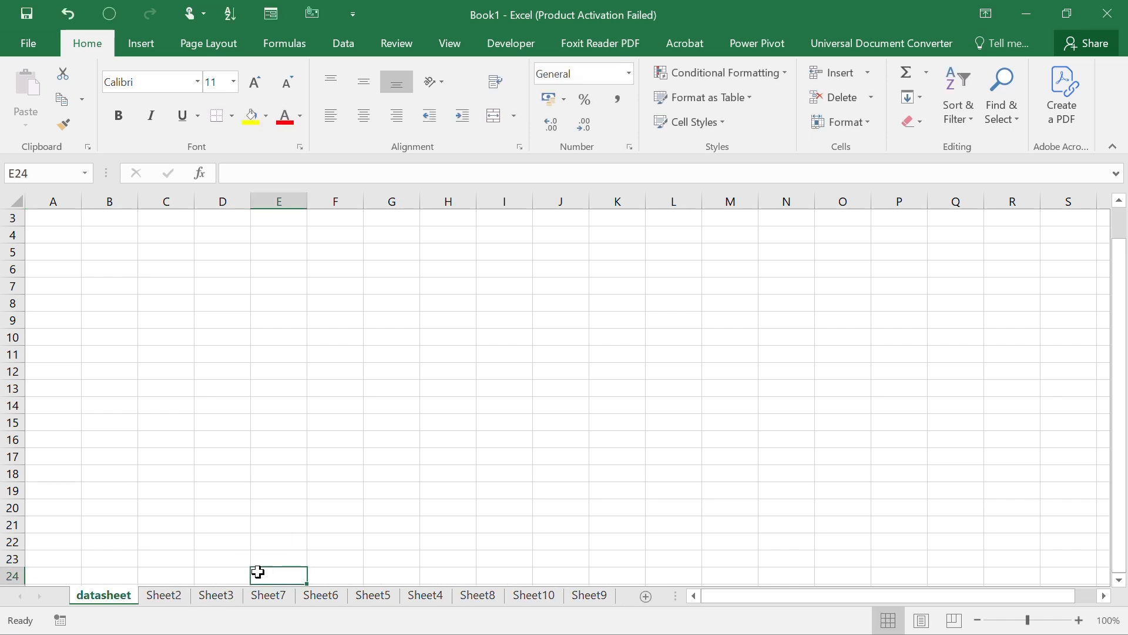
Try to give Sheet2 a blank name, and rename it as school instead
click(154, 596)
right_click(154, 595)
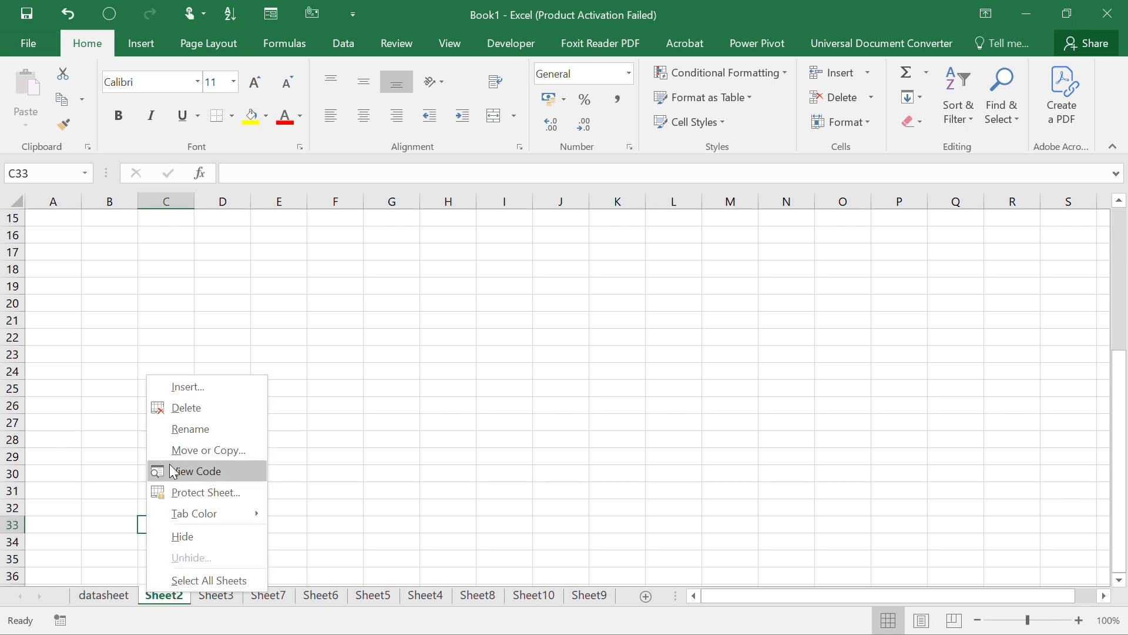
click(174, 430)
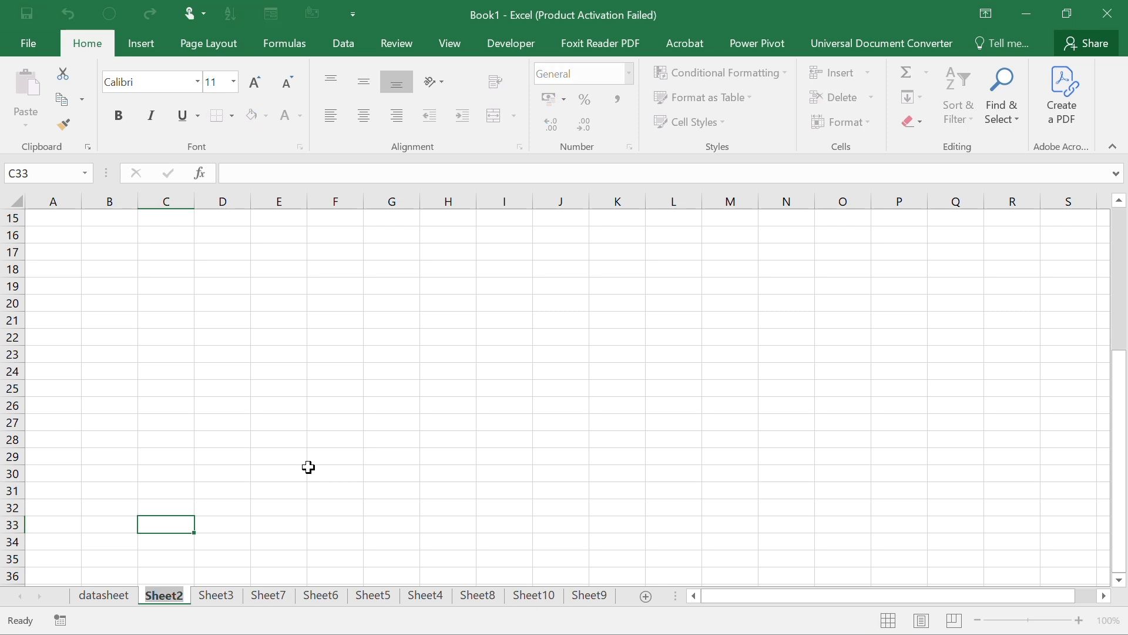
key(BackSpace)
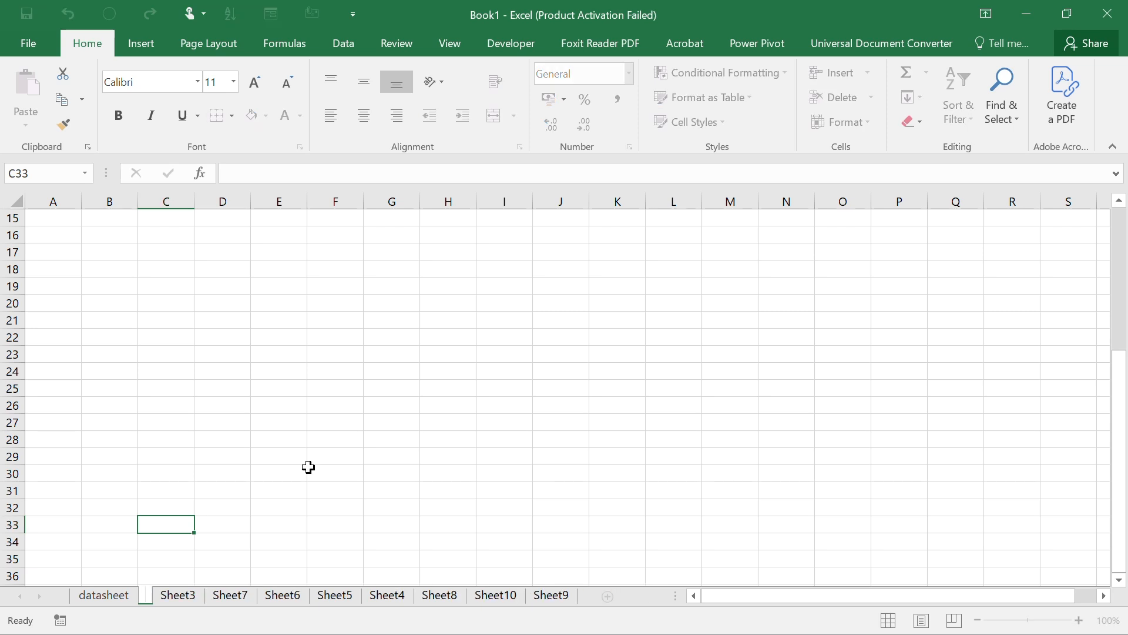
key(Return)
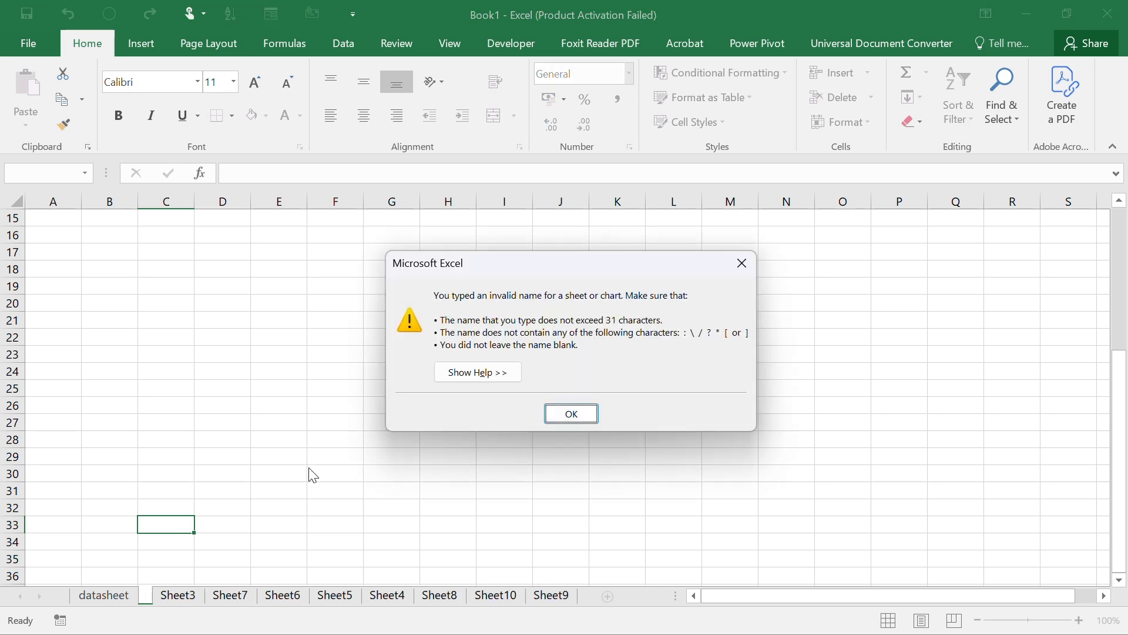
drag(642, 263, 341, 268)
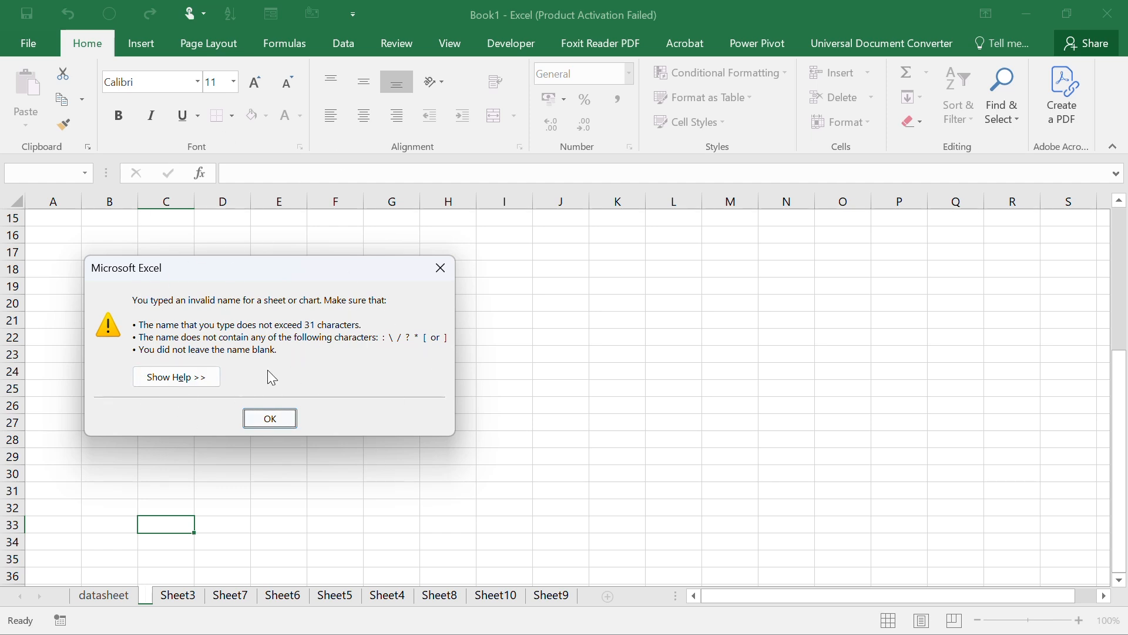
click(271, 419)
text(school)
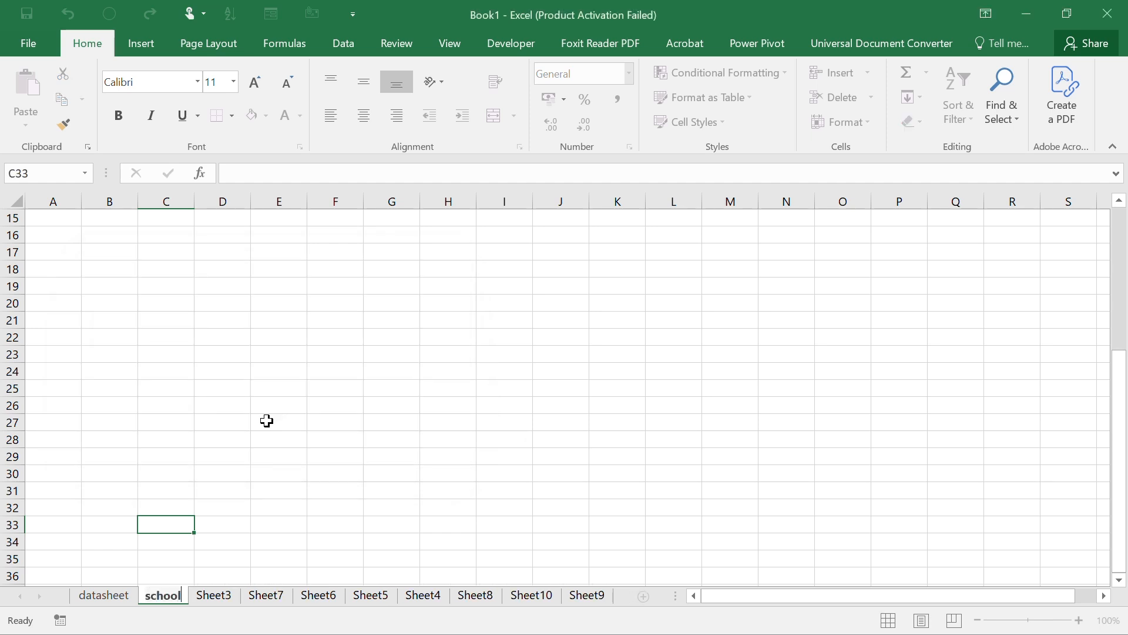
key(Return)
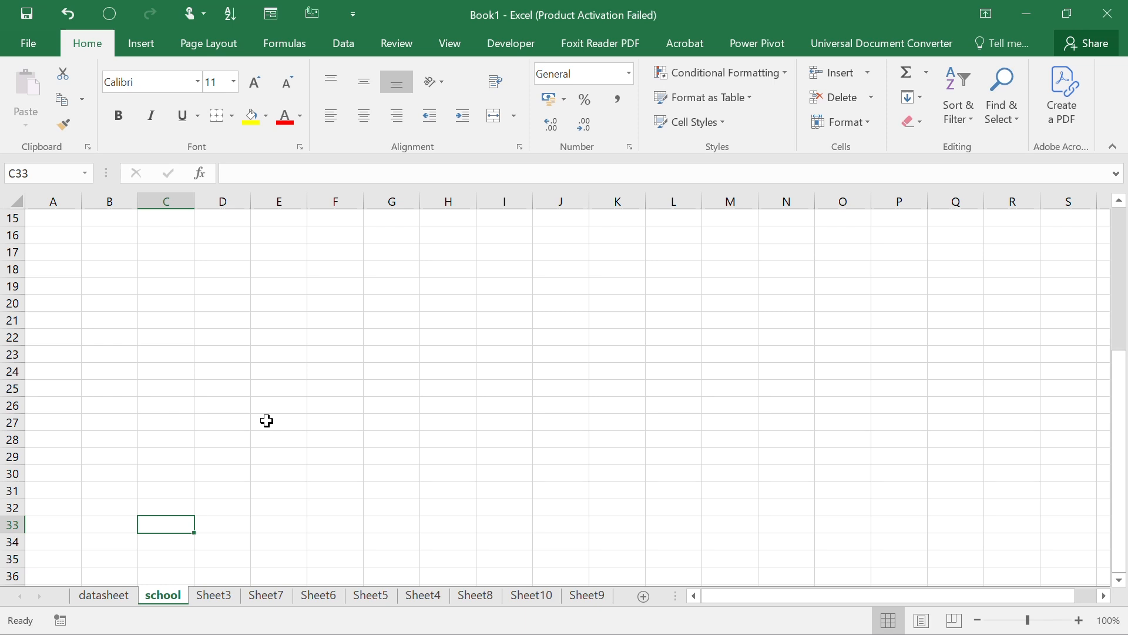
Insert a blank worksheet in front of datasheet using the Worksheet template
click(224, 597)
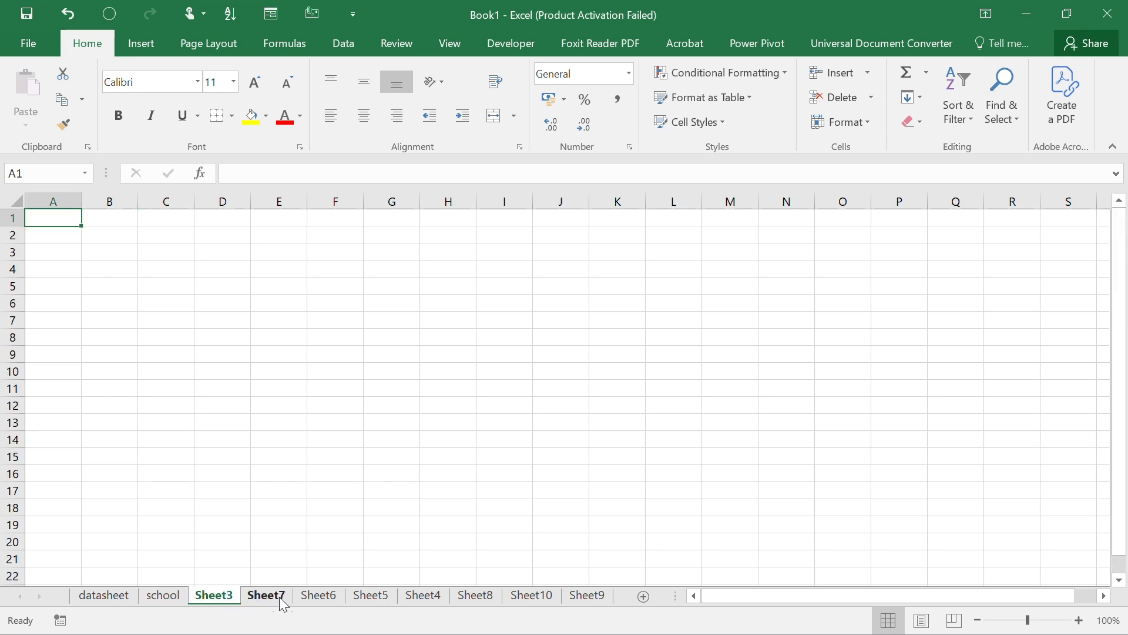
click(284, 597)
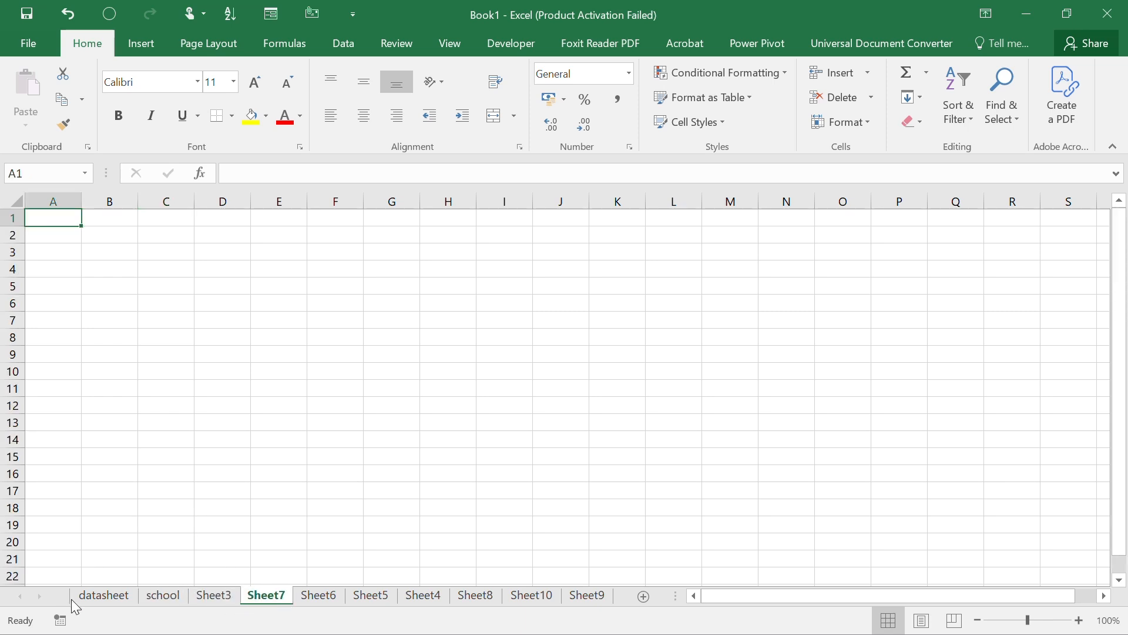
right_click(100, 596)
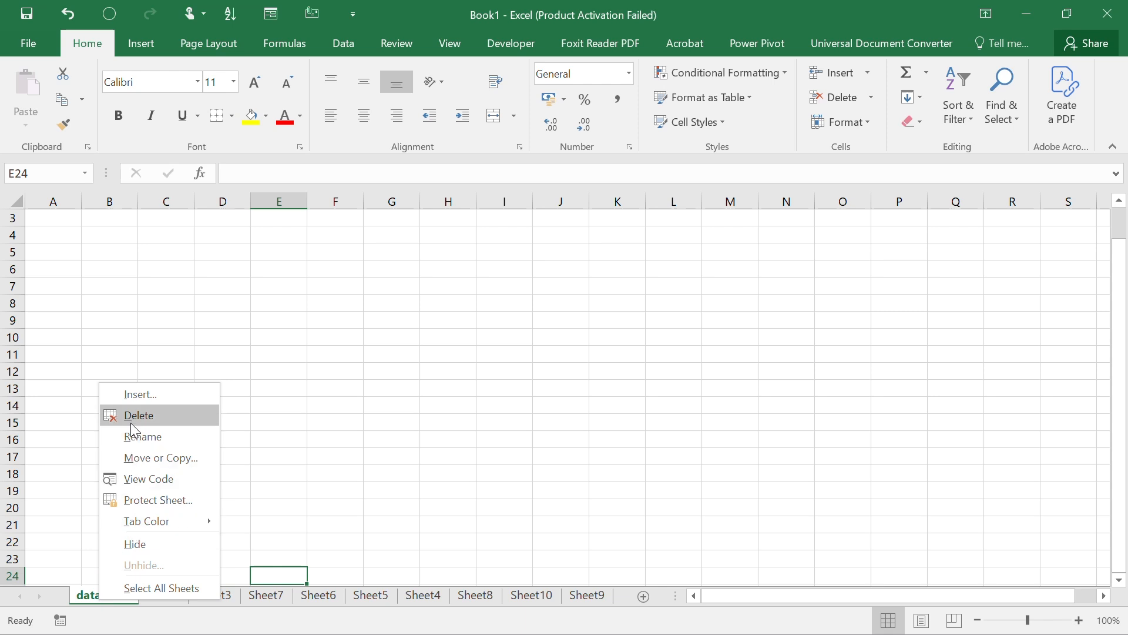
click(150, 400)
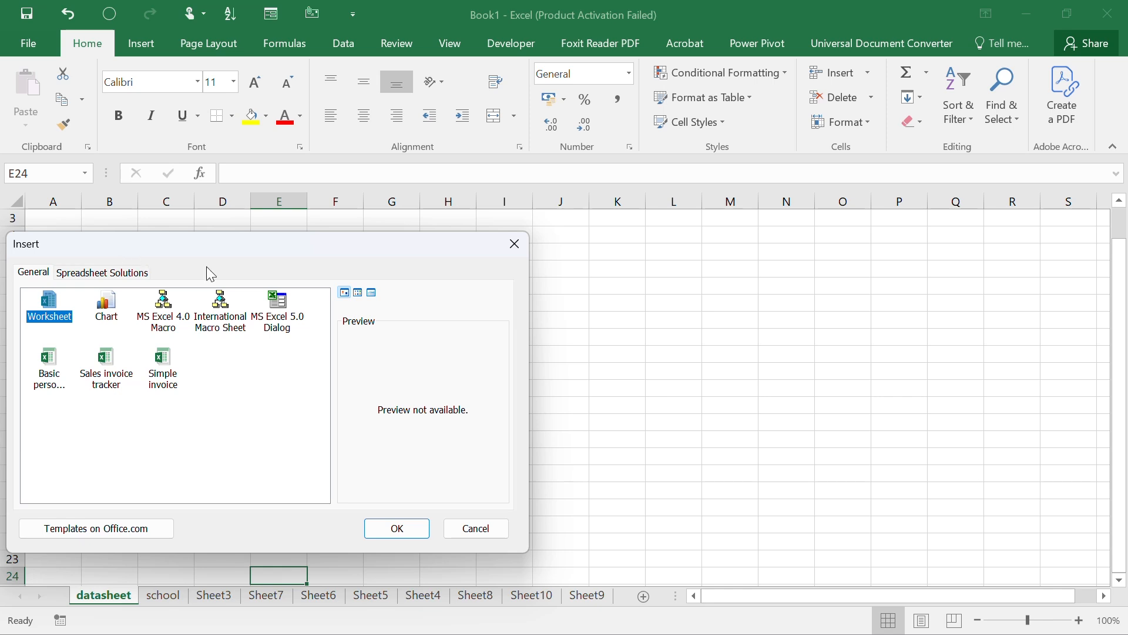
click(54, 370)
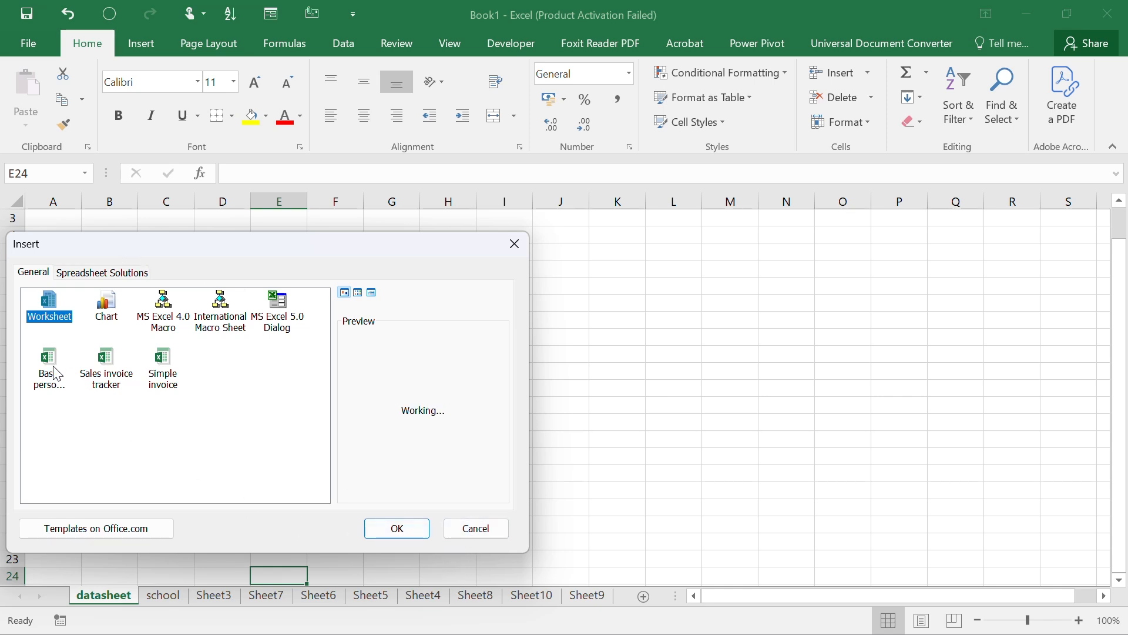
click(47, 304)
click(400, 528)
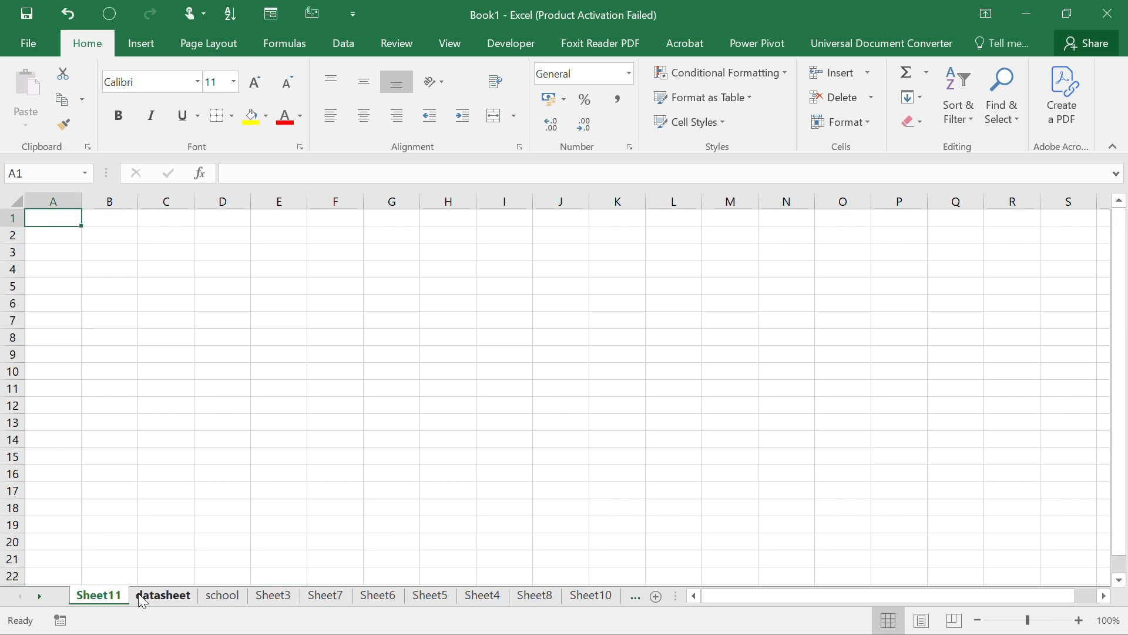
Delete the blank worksheet in front of datasheet
right_click(104, 596)
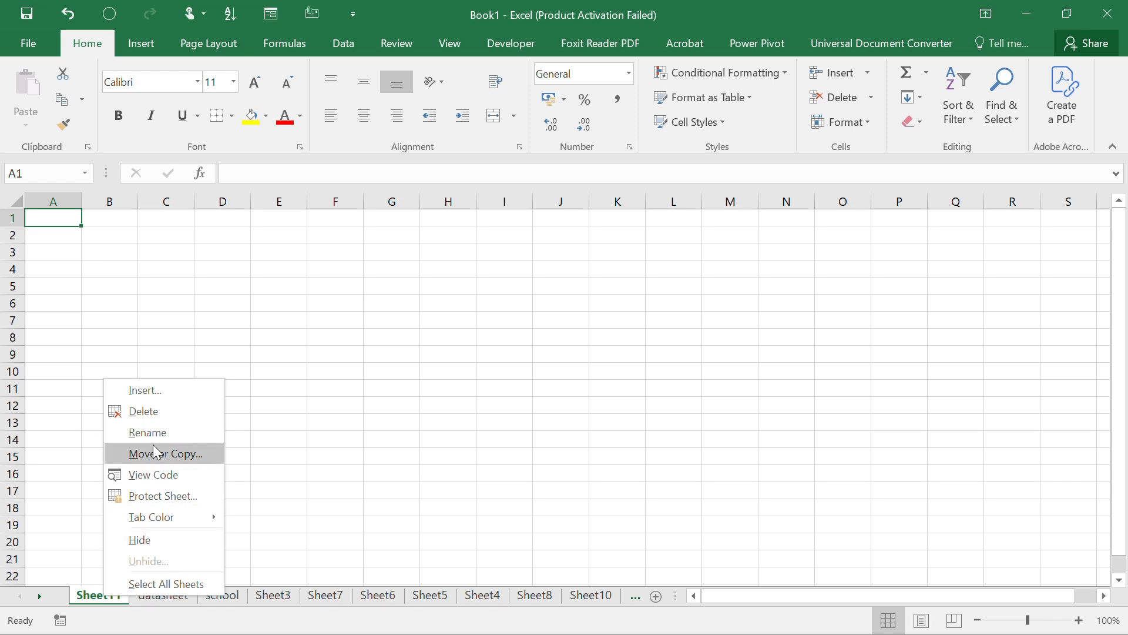
right_click(83, 597)
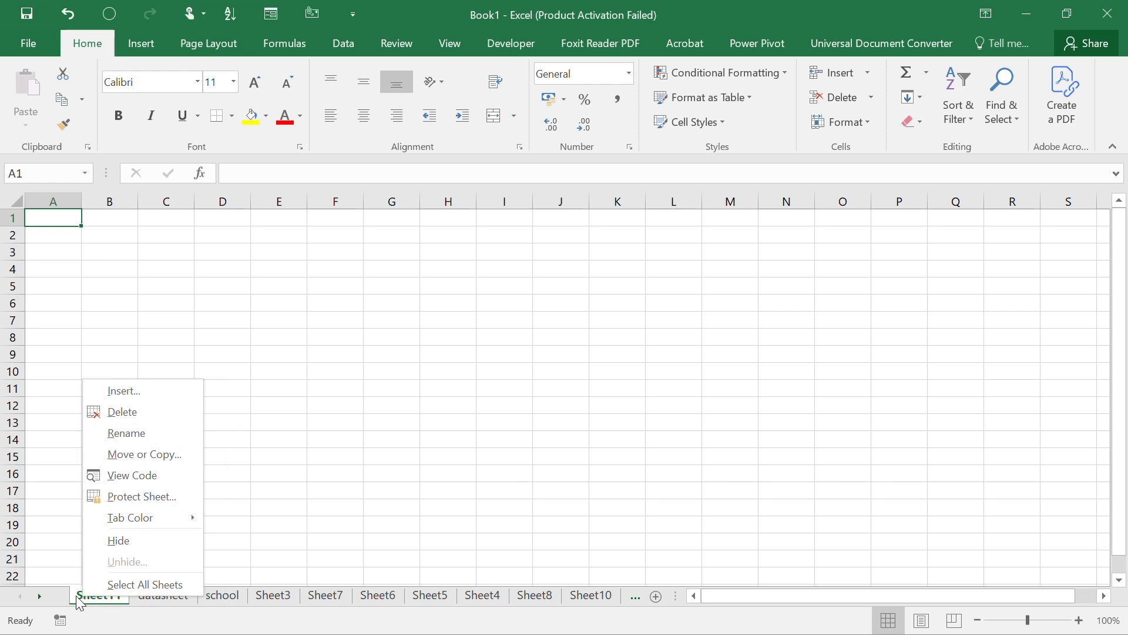
click(78, 595)
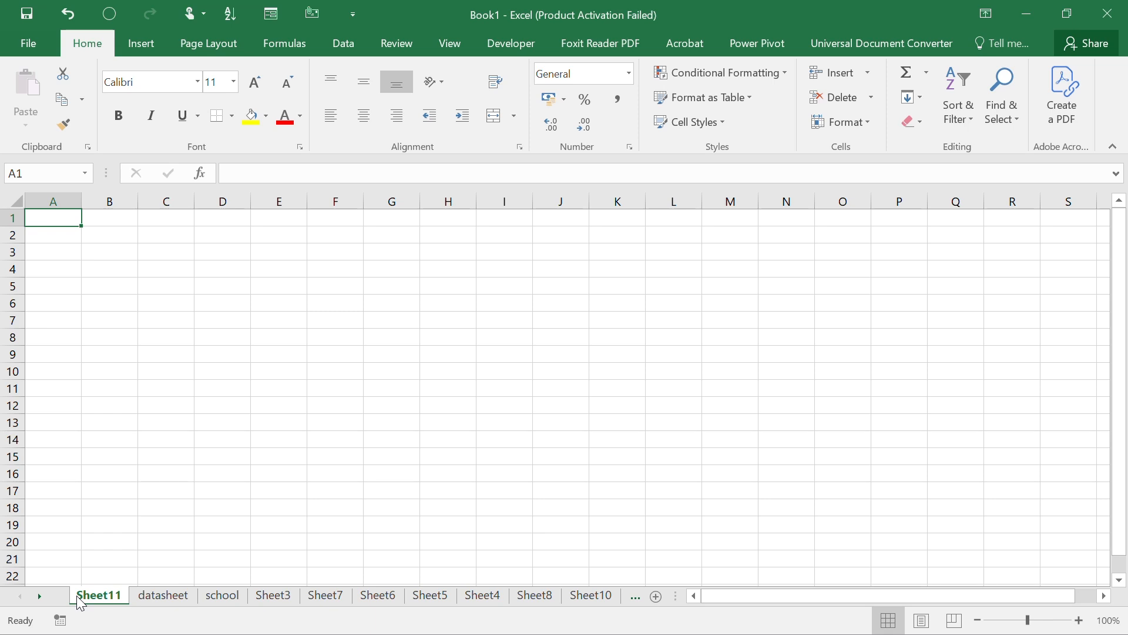
right_click(78, 596)
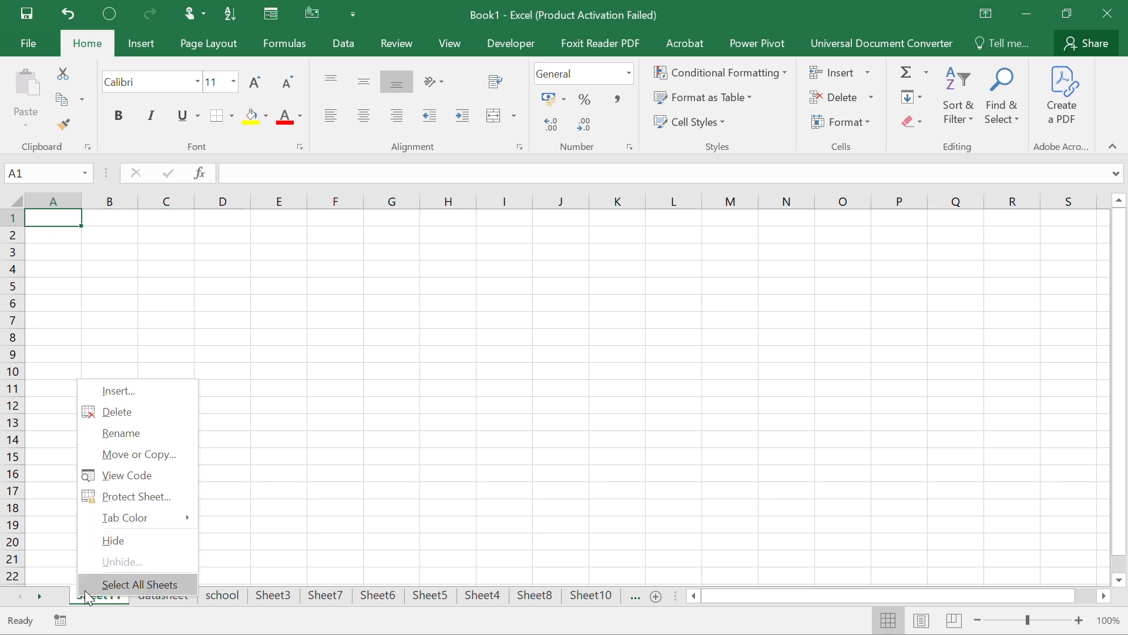
click(92, 407)
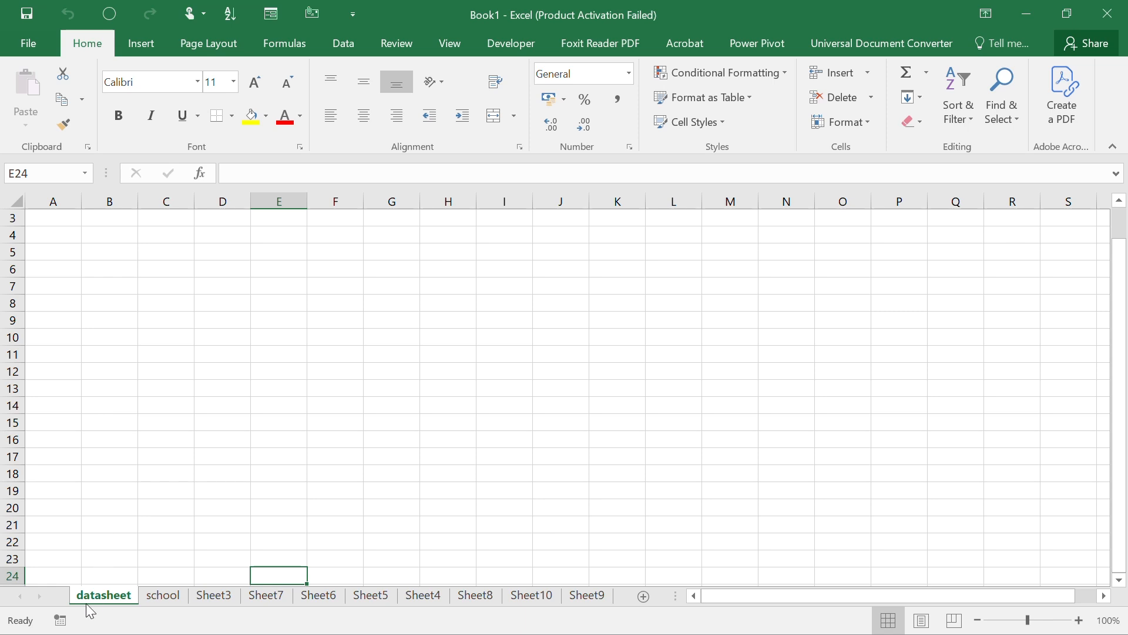
Apply Move or Copy to datasheet with Book1 as the destination and the position before datasheet, without creating a copy
right_click(97, 597)
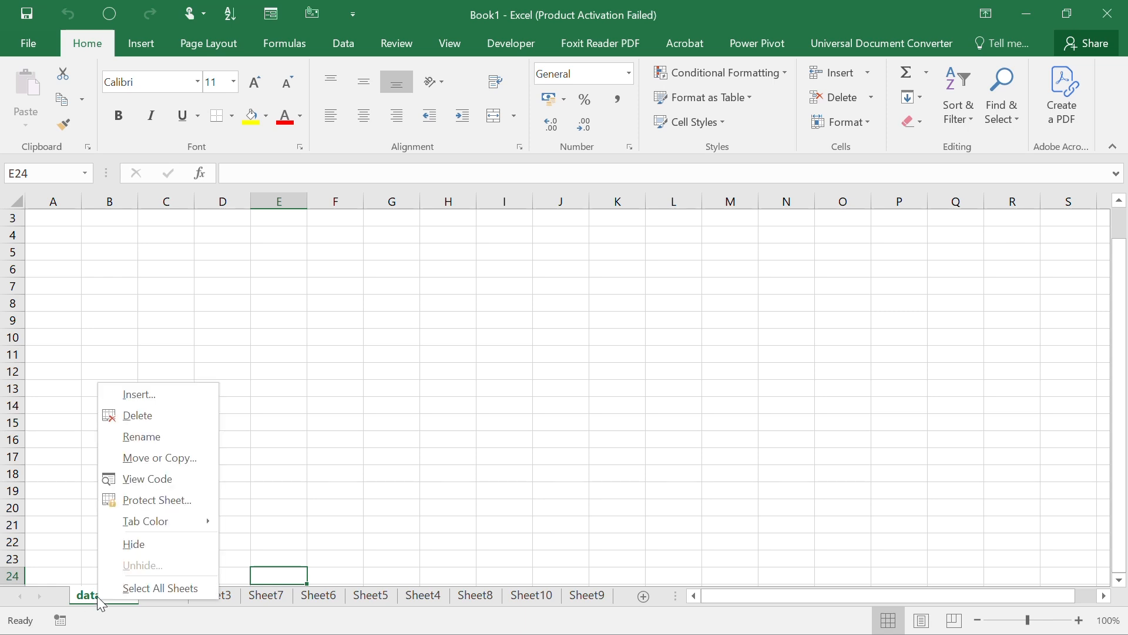
click(152, 464)
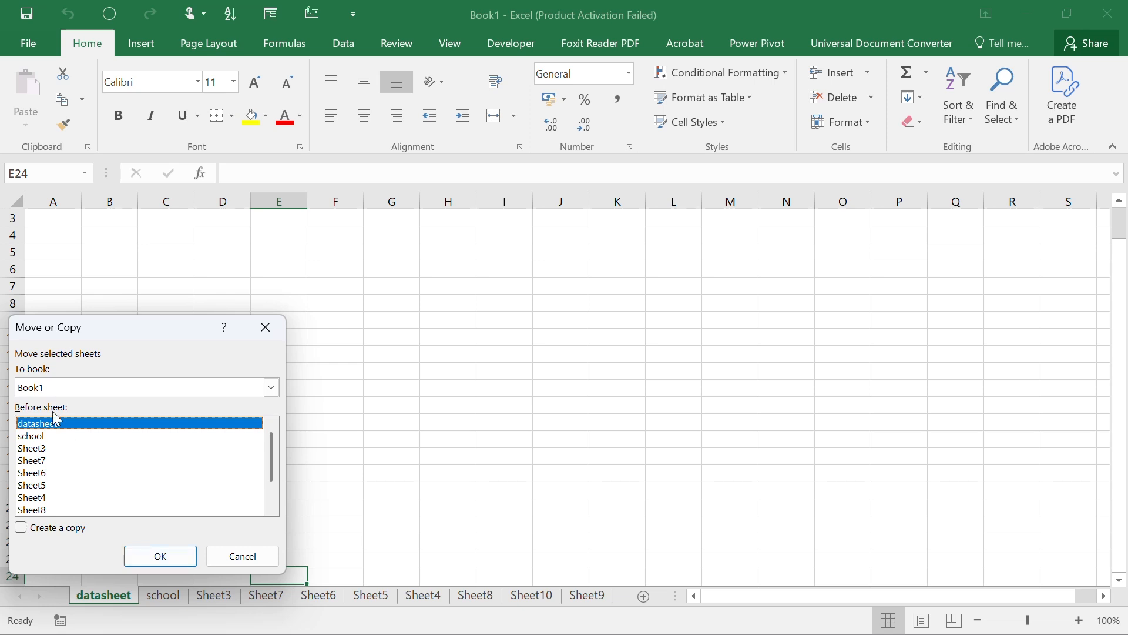
click(171, 562)
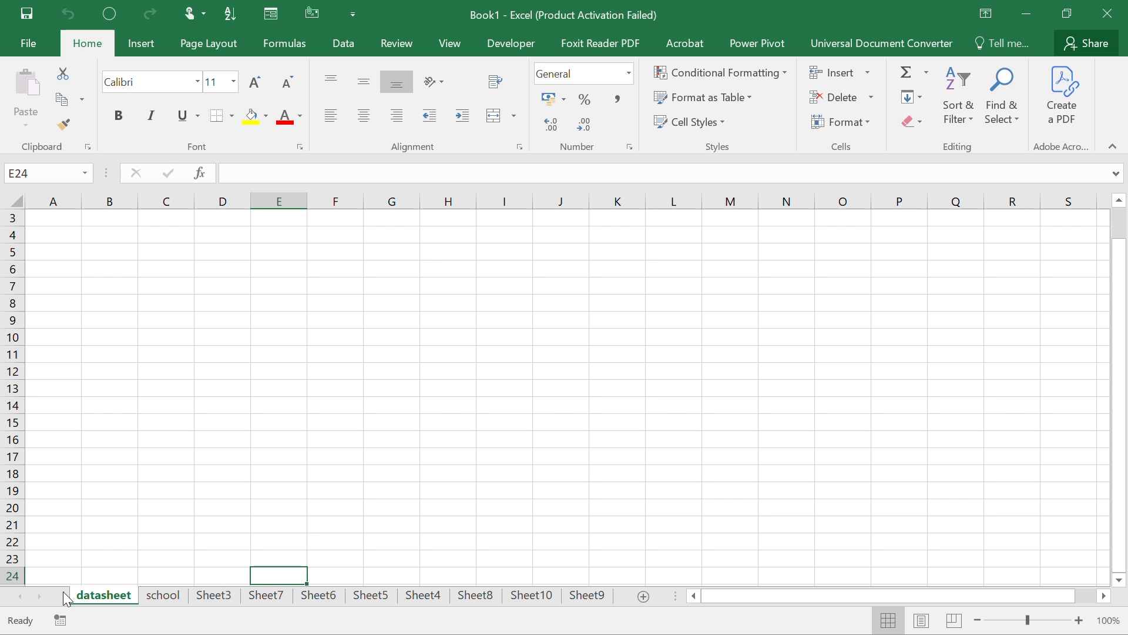
right_click(82, 595)
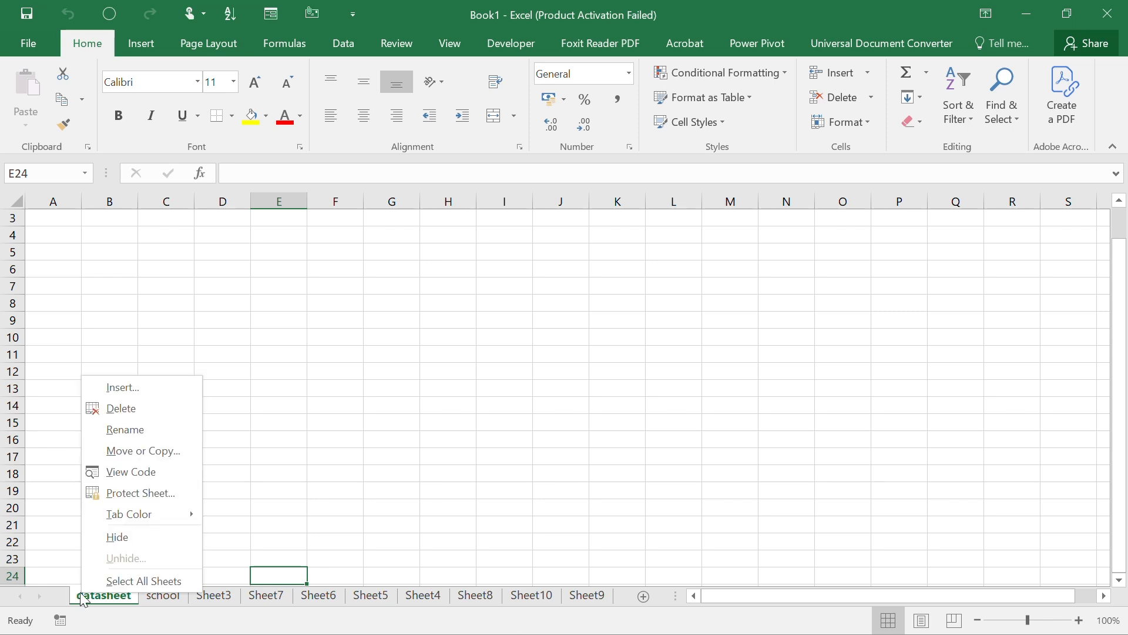
click(71, 603)
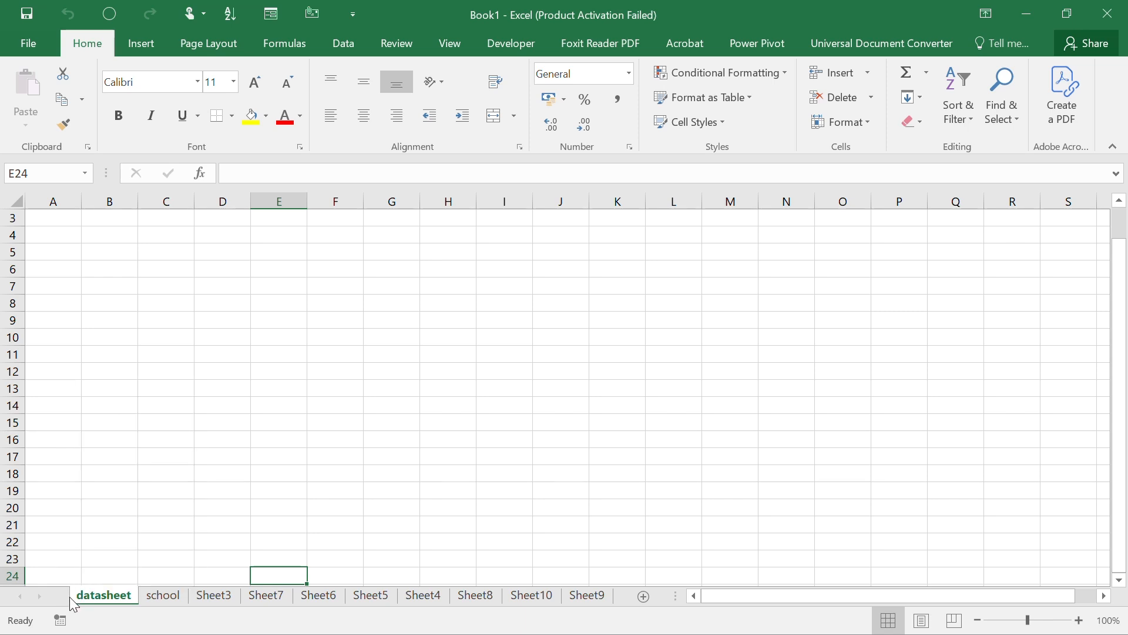
View the code window of Sheet4 and close the Visual Basic editor
right_click(431, 598)
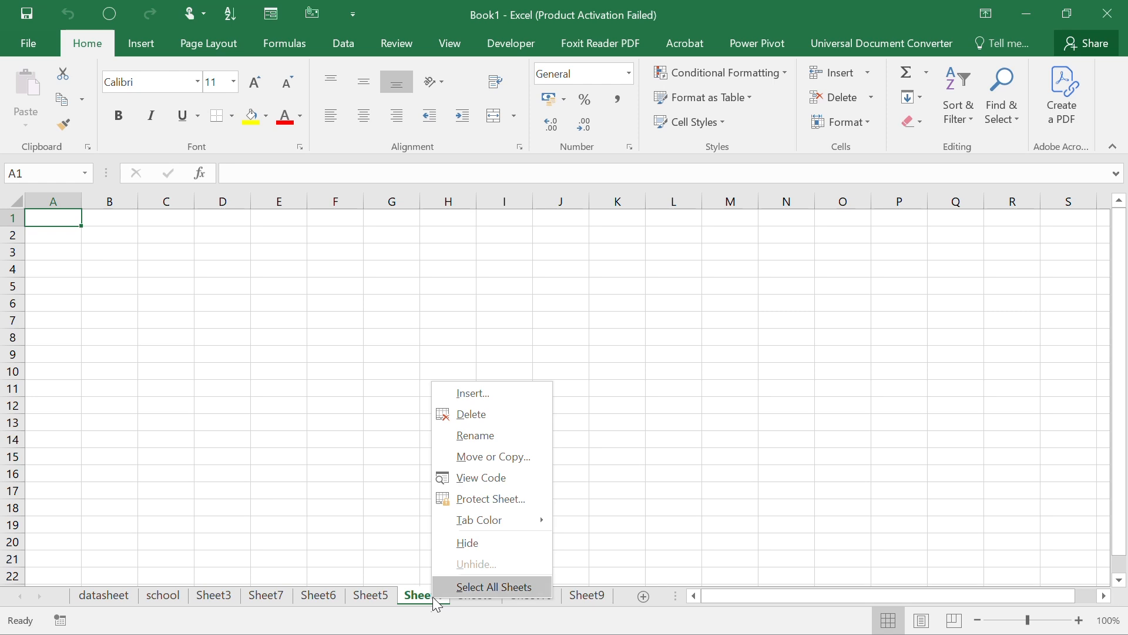
click(477, 484)
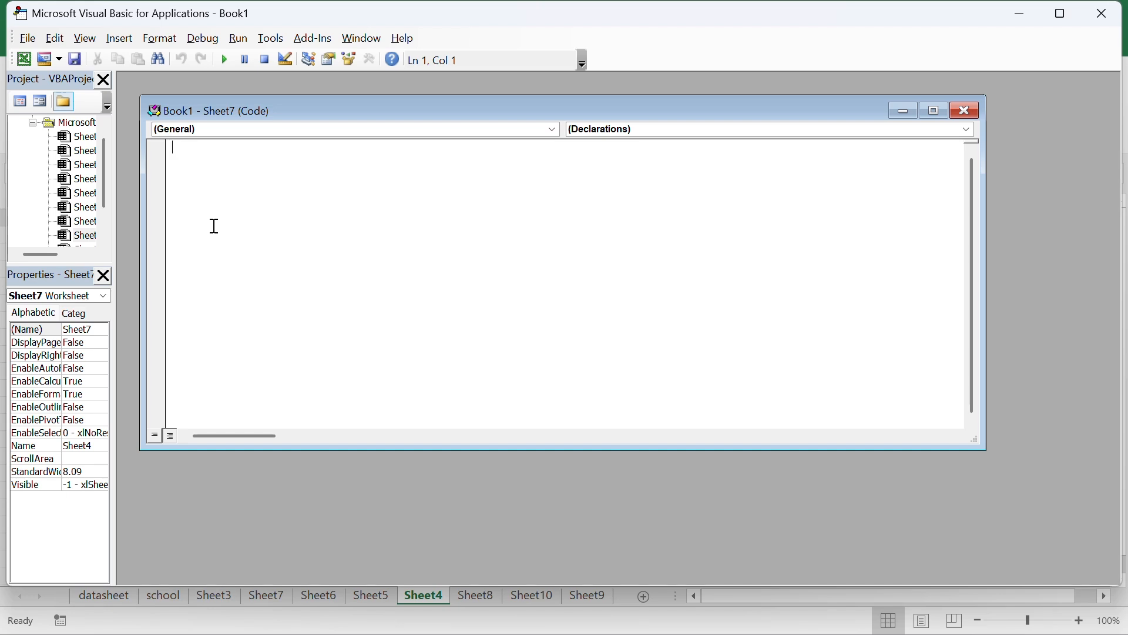
click(966, 112)
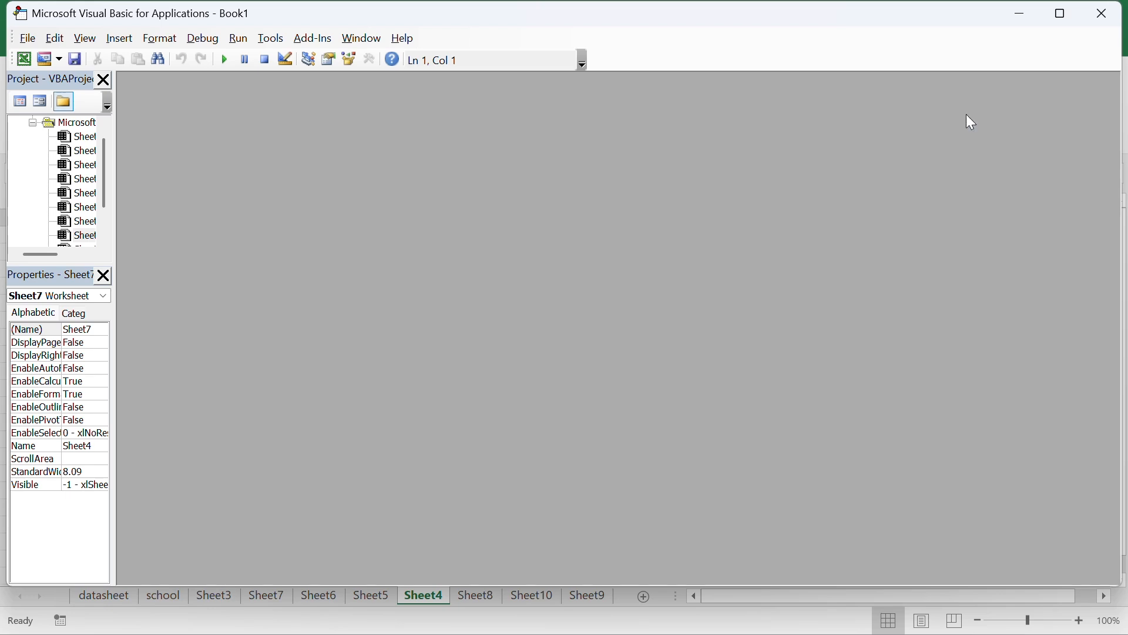
click(1109, 22)
right_click(94, 599)
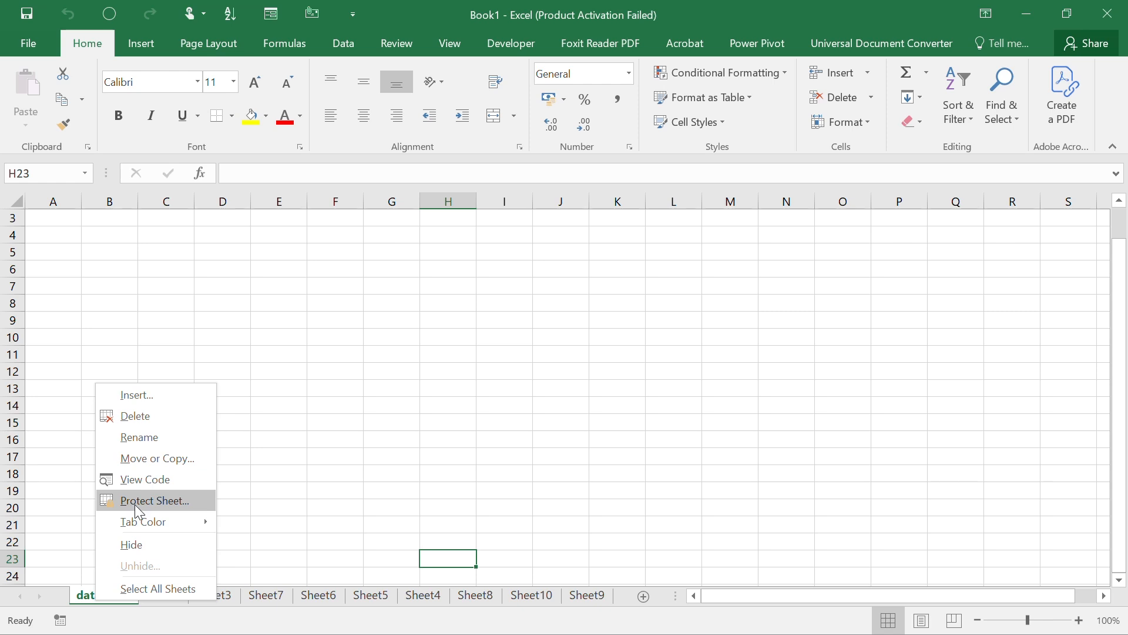
mouse_move(181, 521)
click(300, 519)
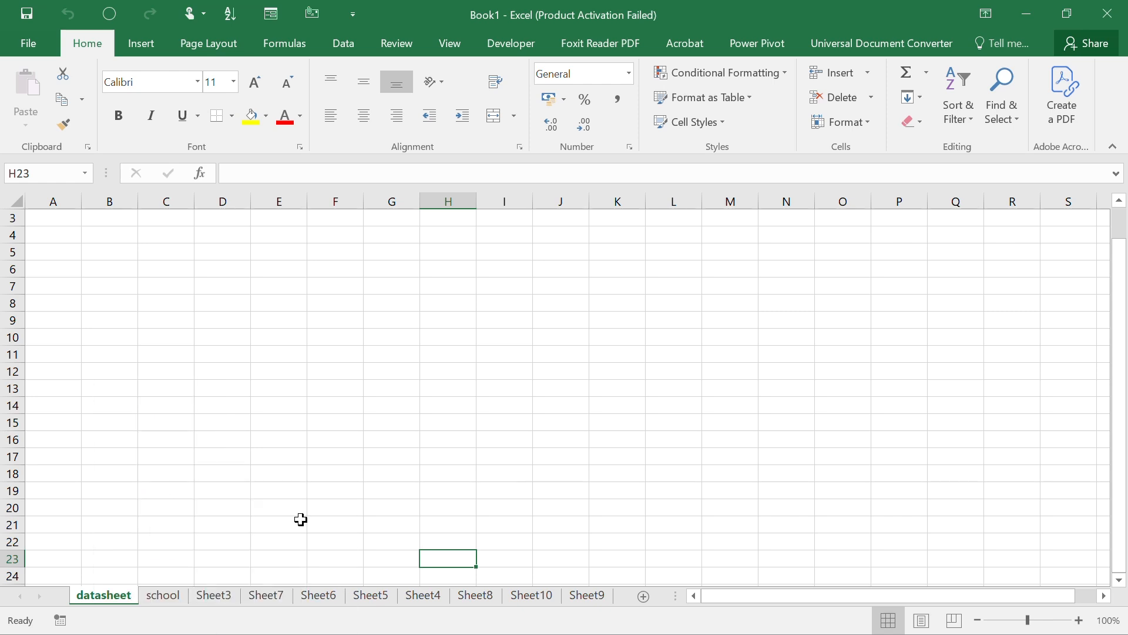
Set the tab colour of datasheet to dark orange and that of school to standard yellow
right_click(96, 601)
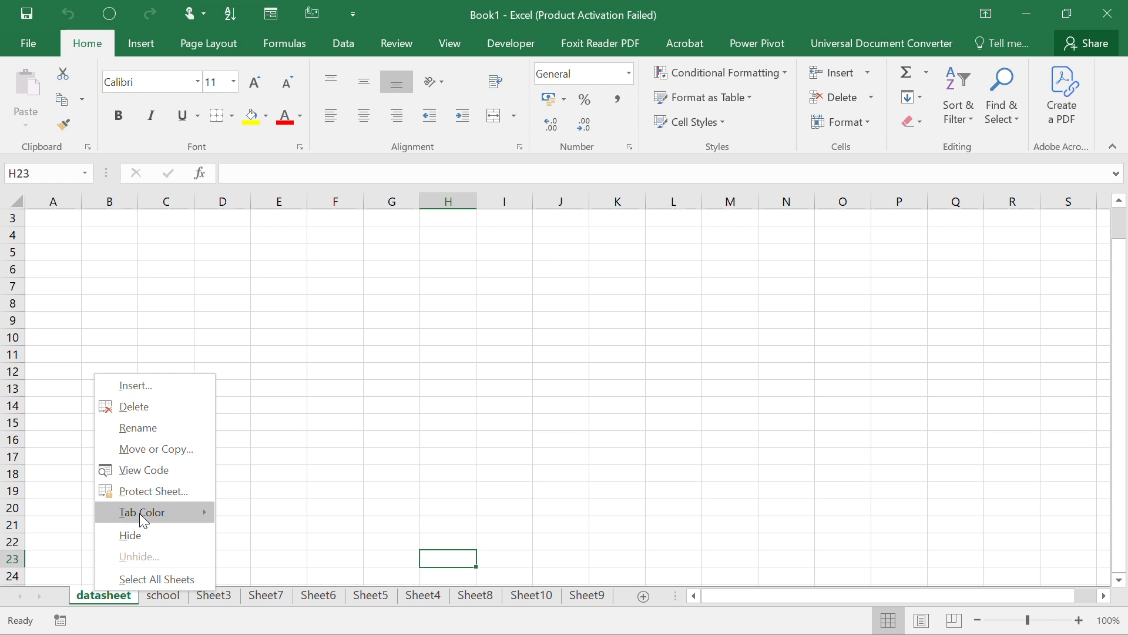
mouse_move(139, 513)
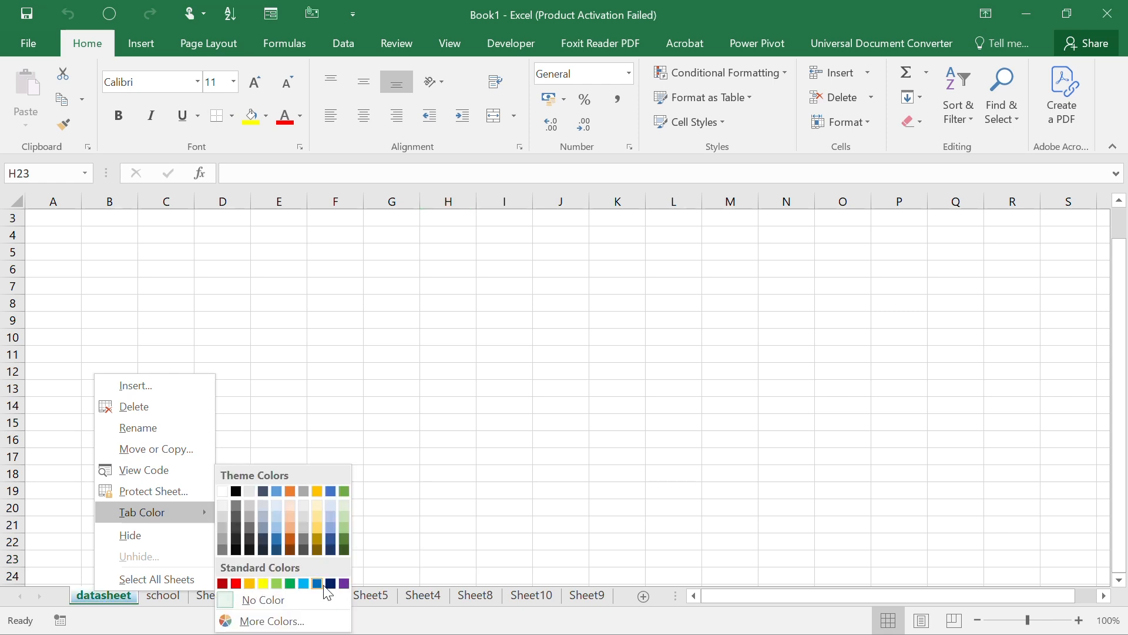
click(291, 540)
right_click(162, 597)
mouse_move(228, 514)
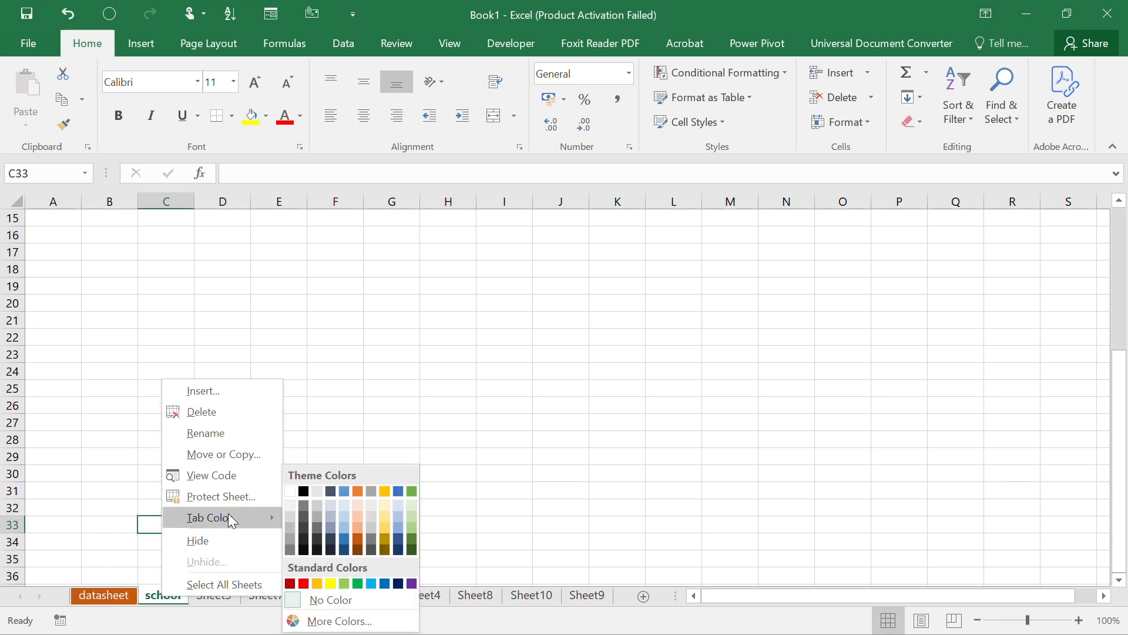
click(328, 577)
click(320, 543)
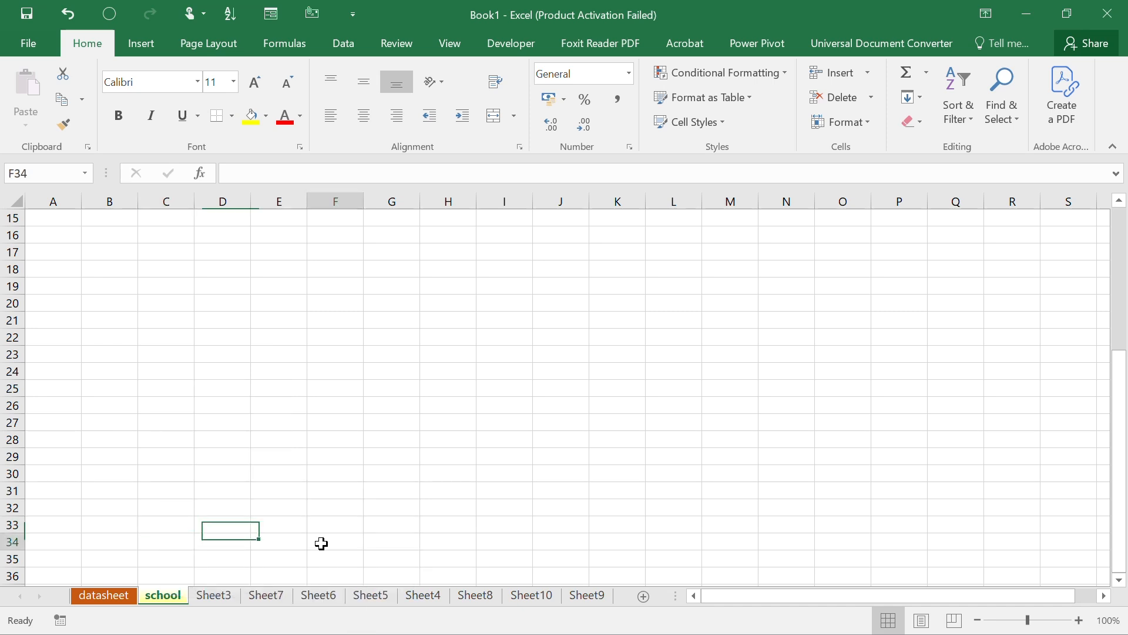
Switch among Sheet3, school and datasheet to check how the coloured tabs look when active and inactive
click(219, 595)
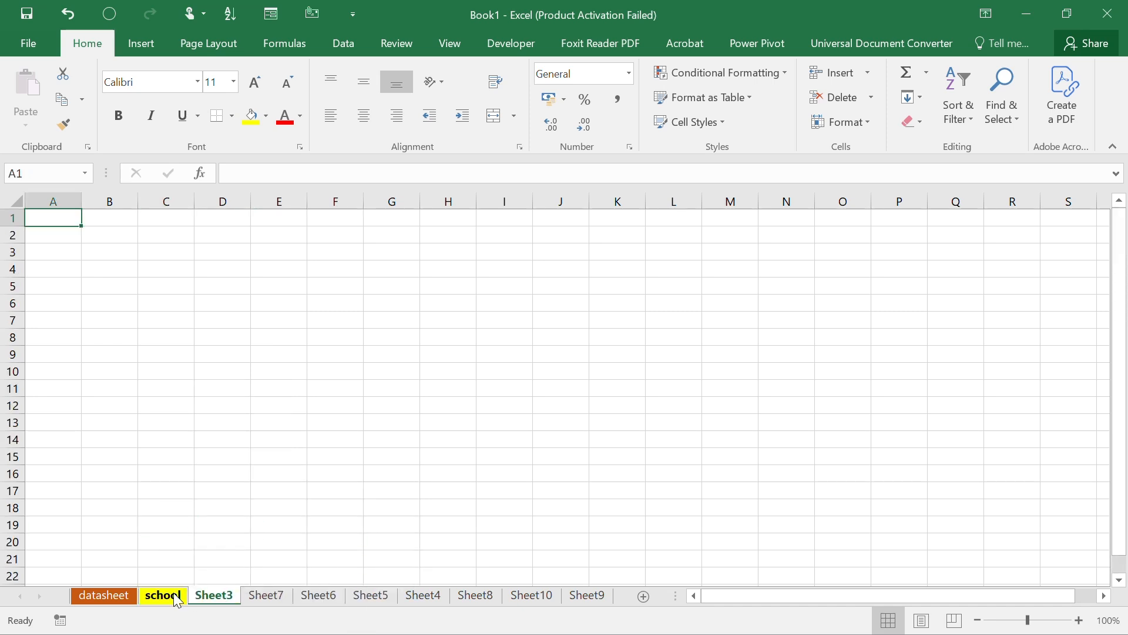
right_click(174, 594)
click(207, 596)
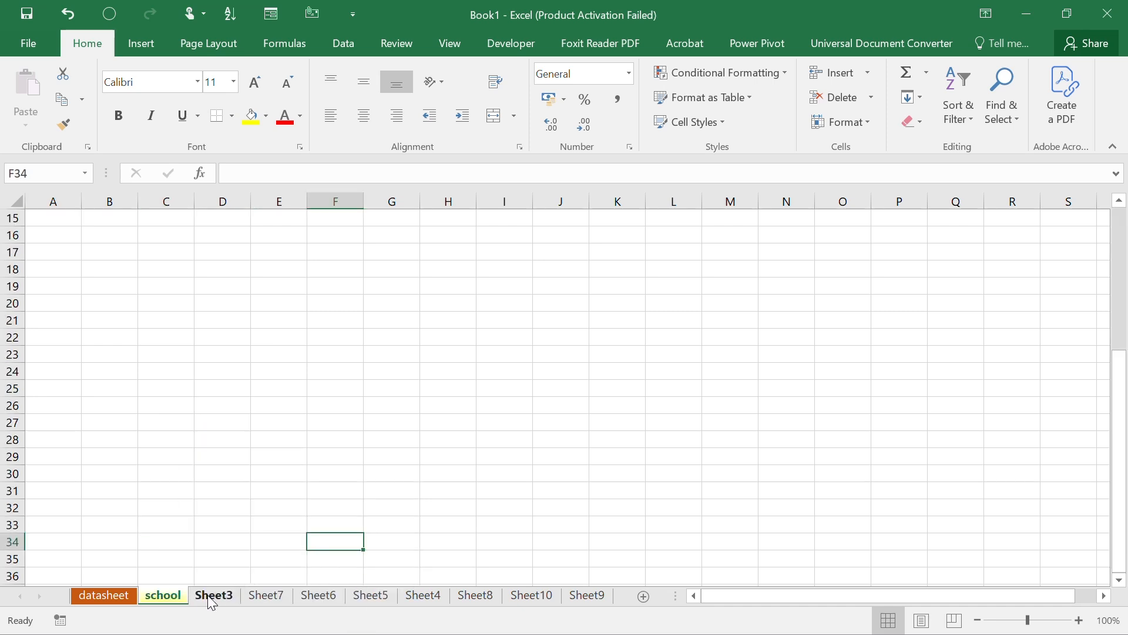
click(107, 595)
click(171, 594)
click(96, 595)
Set the tab colour of Sheet7 to standard light blue and switch to Sheet3
right_click(216, 594)
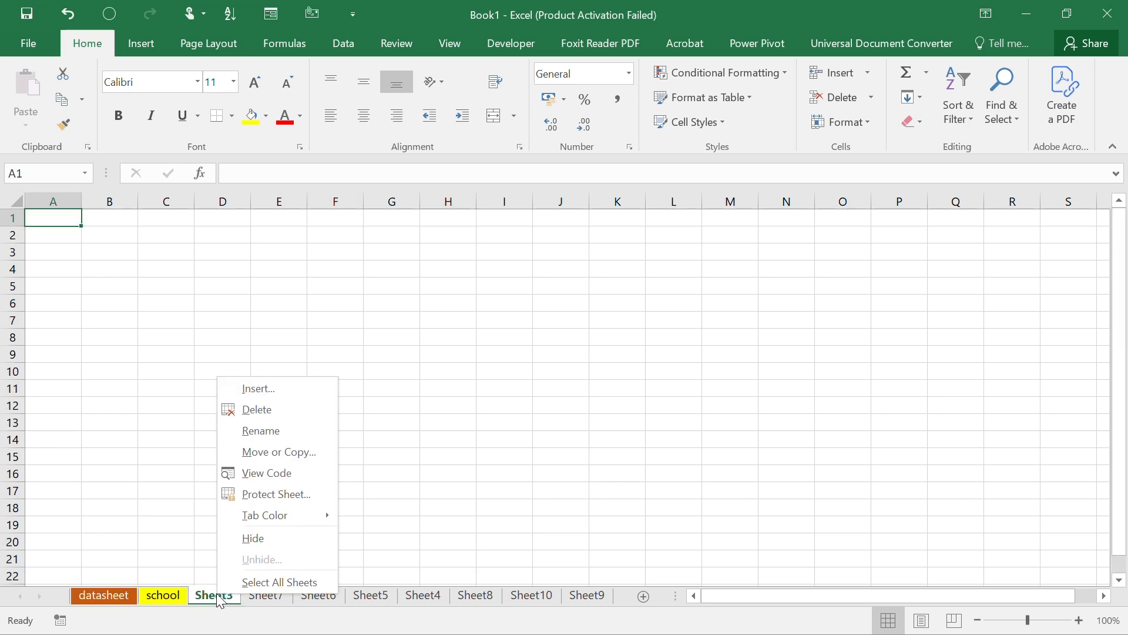
click(285, 594)
right_click(285, 595)
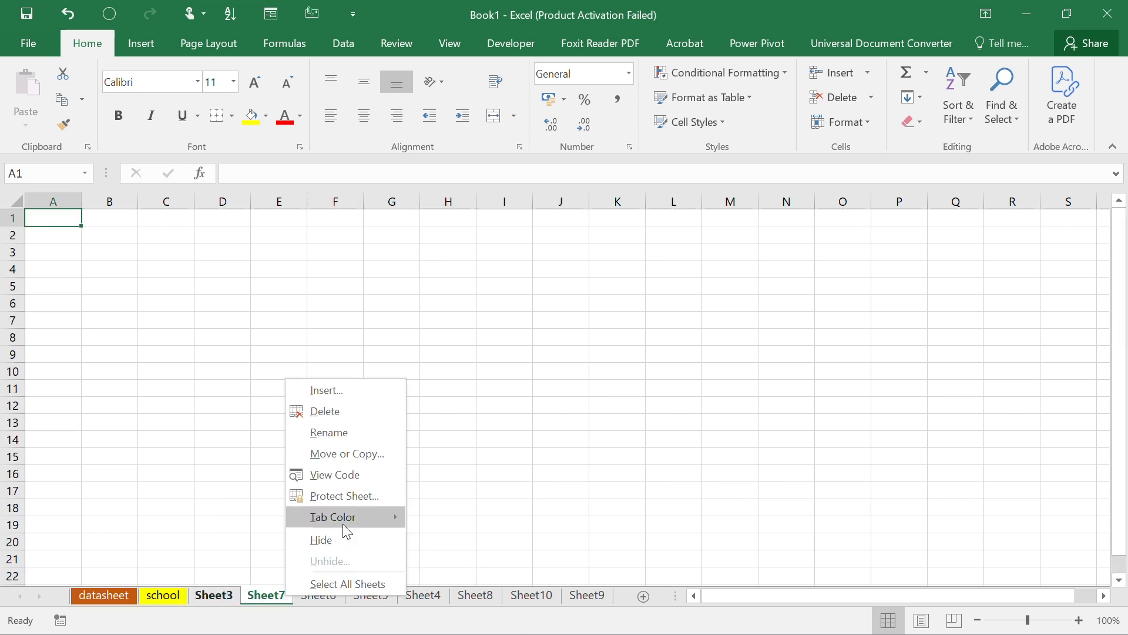
mouse_move(356, 530)
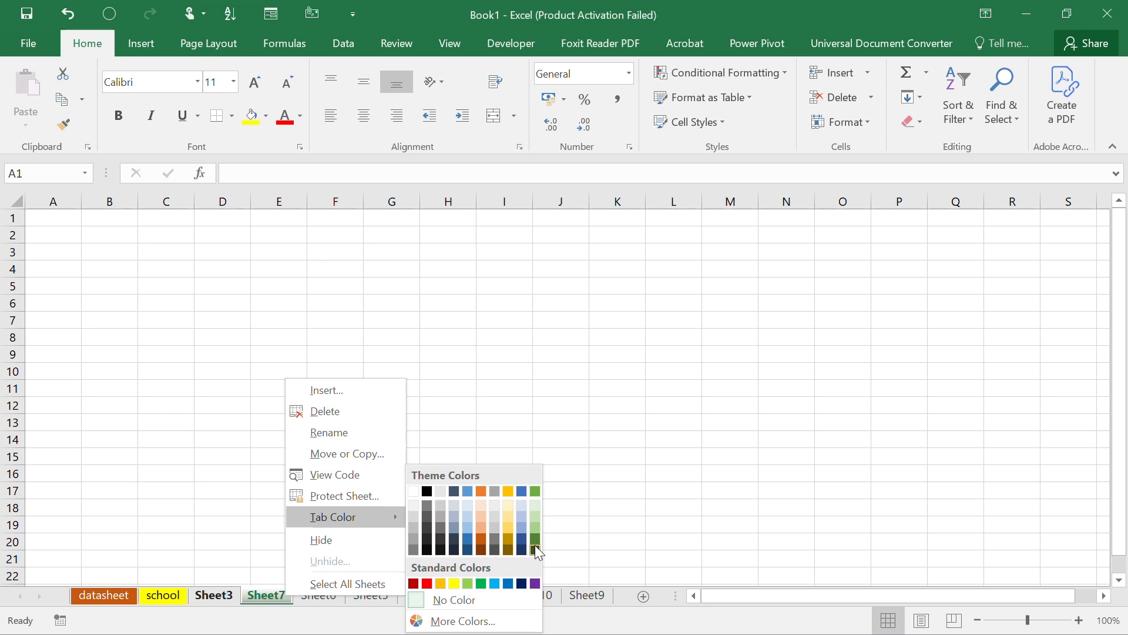
click(493, 583)
ctrl+click(216, 596)
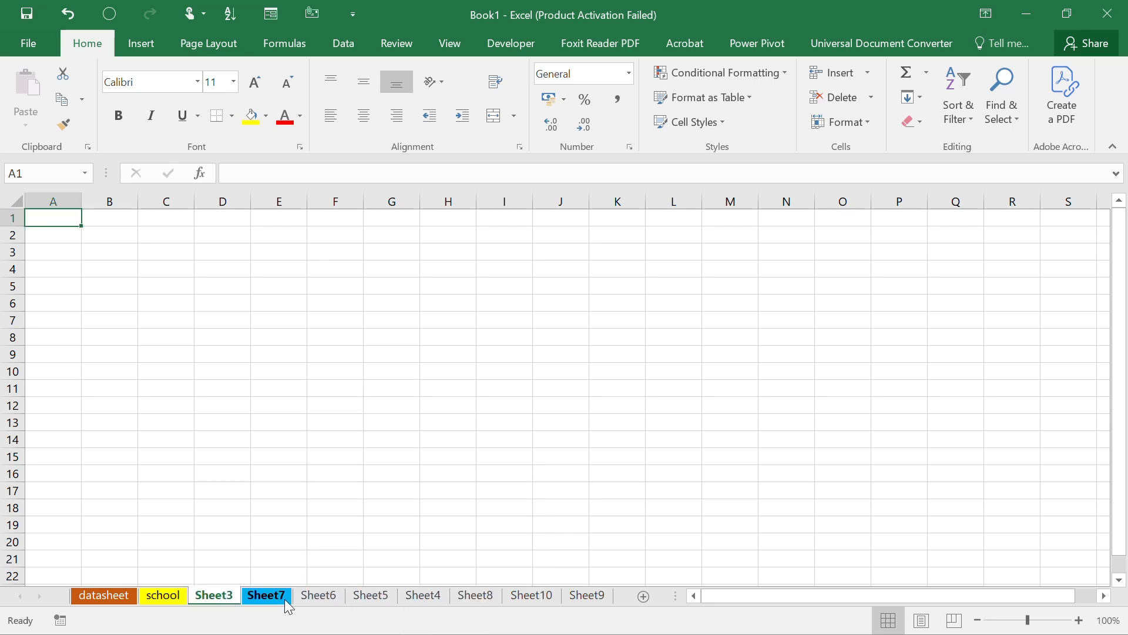
Hide the datasheet worksheet
right_click(230, 594)
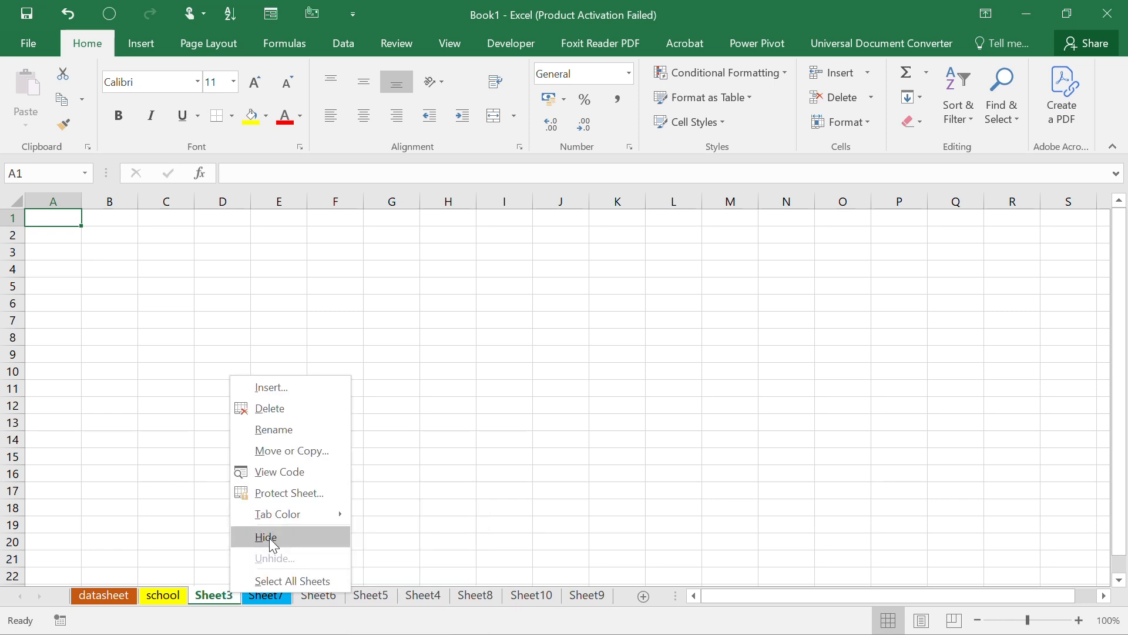
click(132, 596)
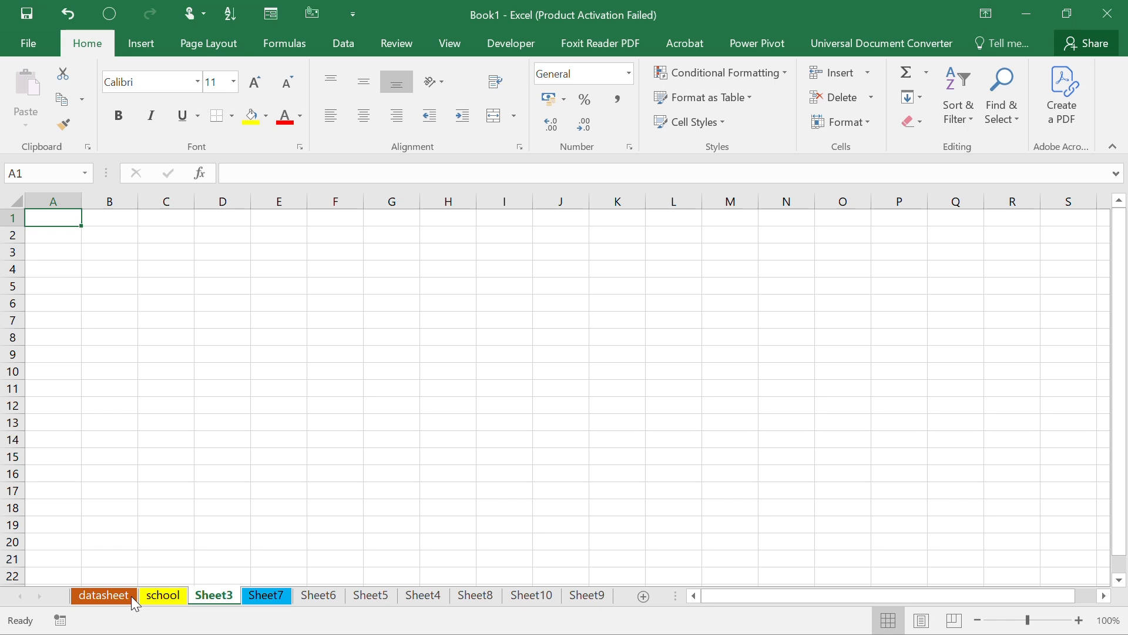
right_click(131, 596)
right_click(95, 597)
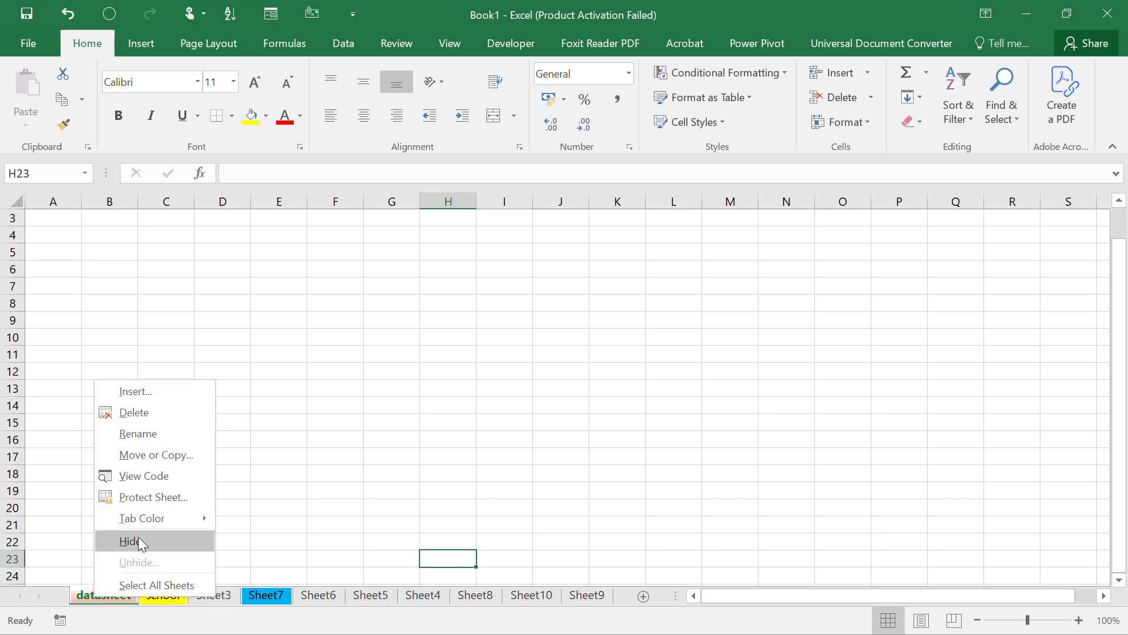
click(76, 597)
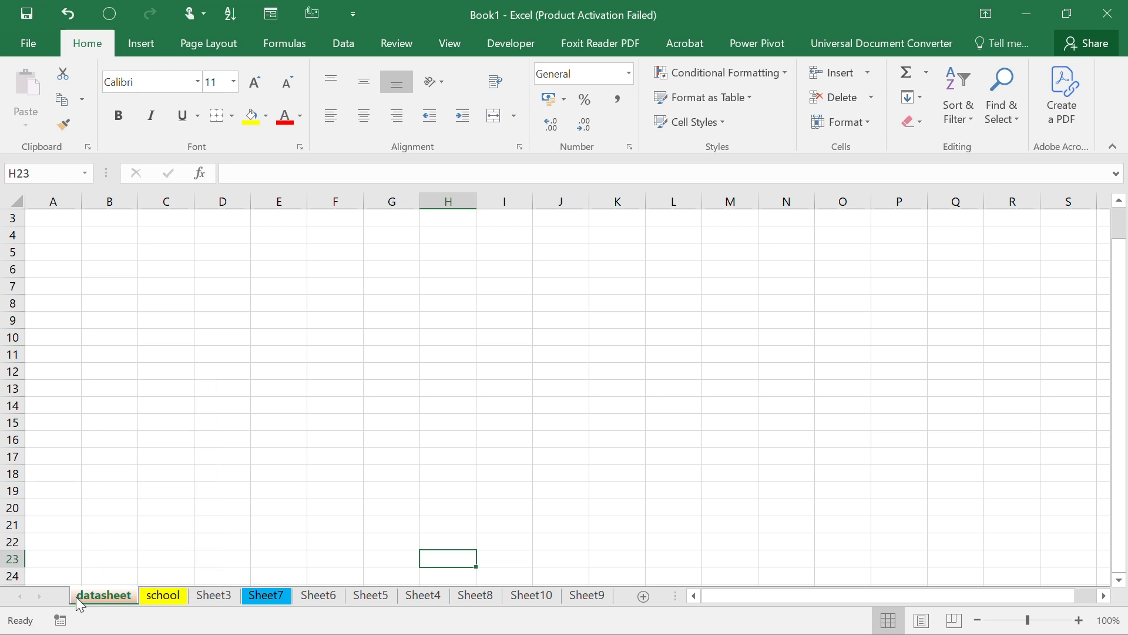
right_click(76, 597)
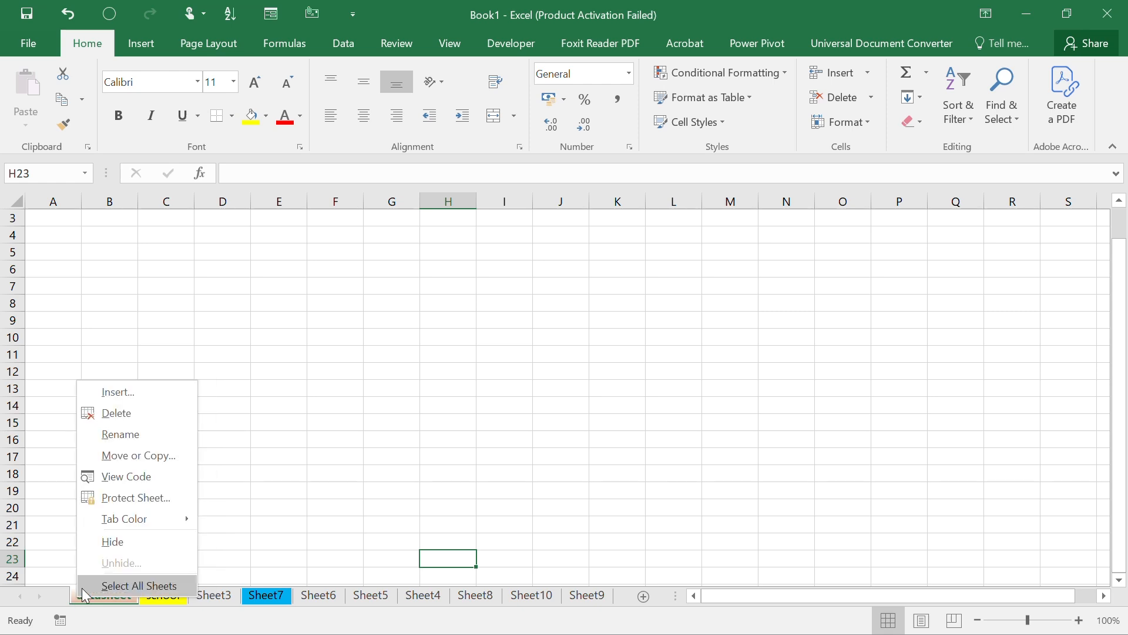
click(134, 540)
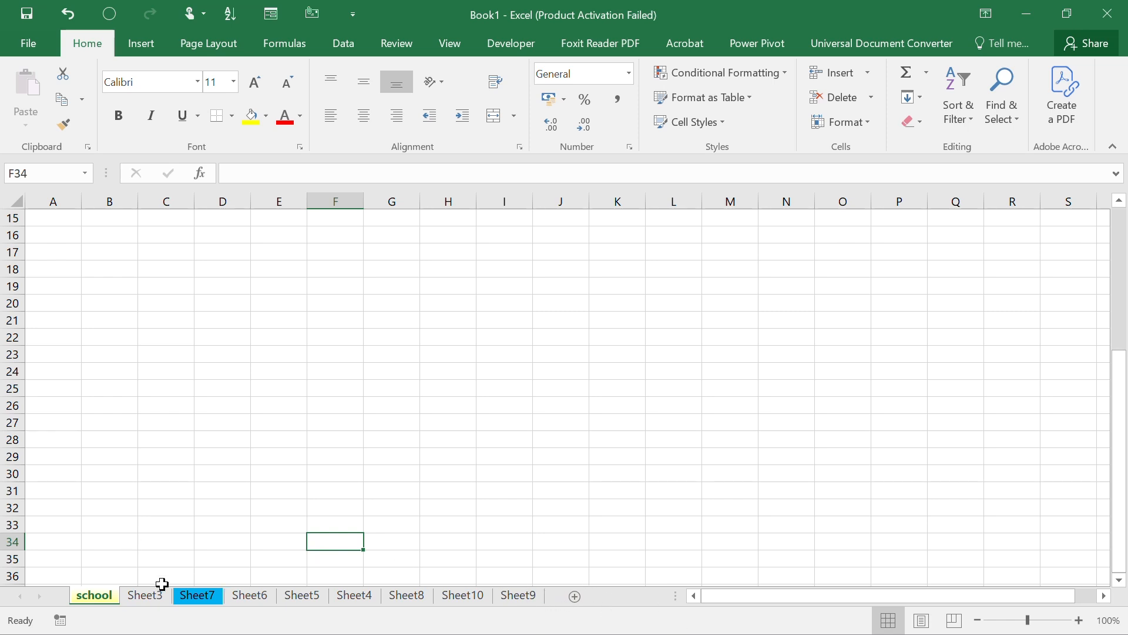
Unhide the datasheet worksheet
right_click(37, 593)
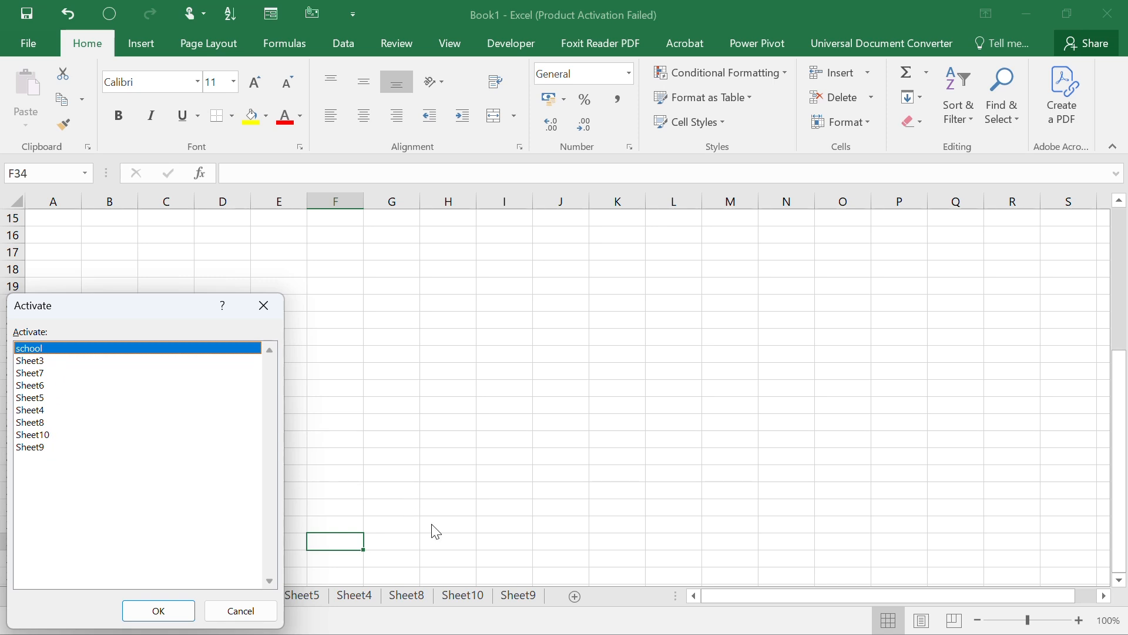
click(239, 611)
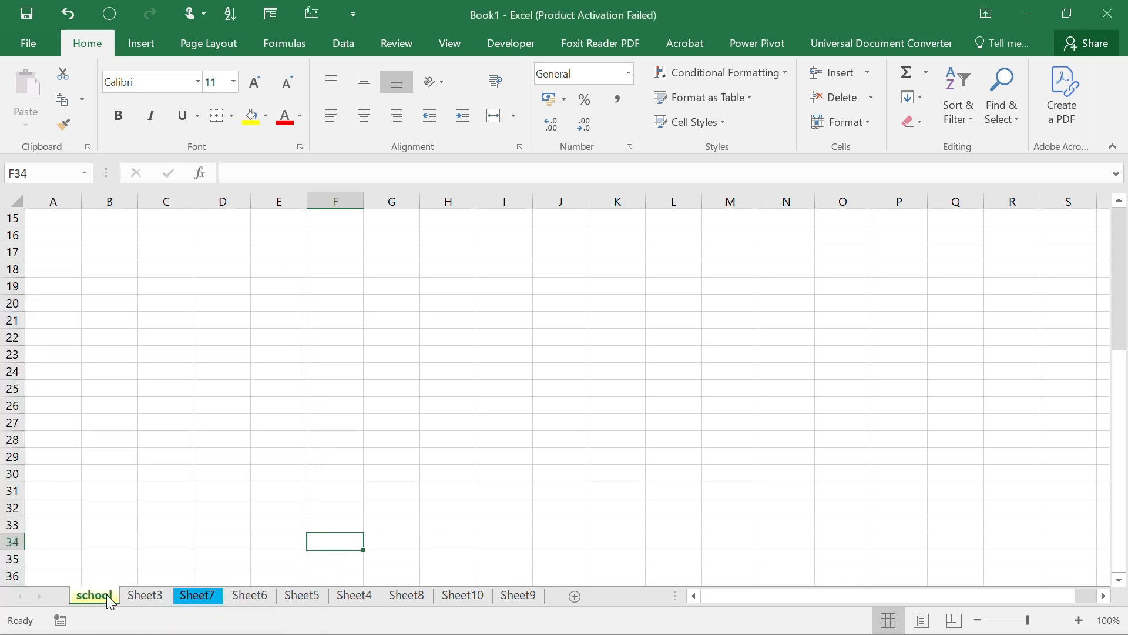
right_click(108, 600)
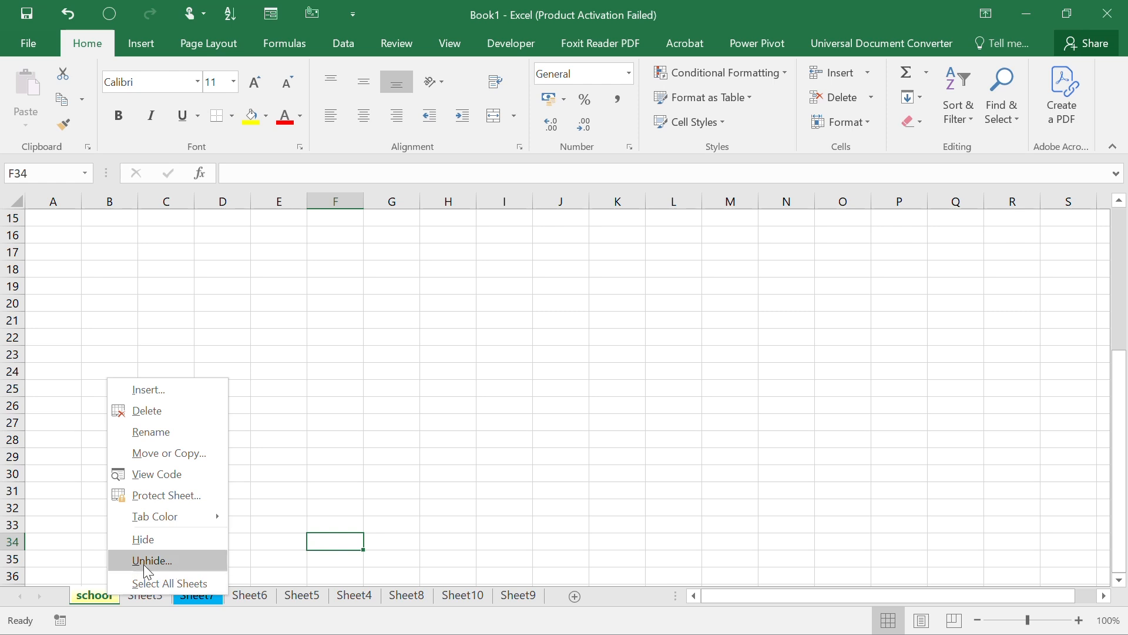
click(80, 598)
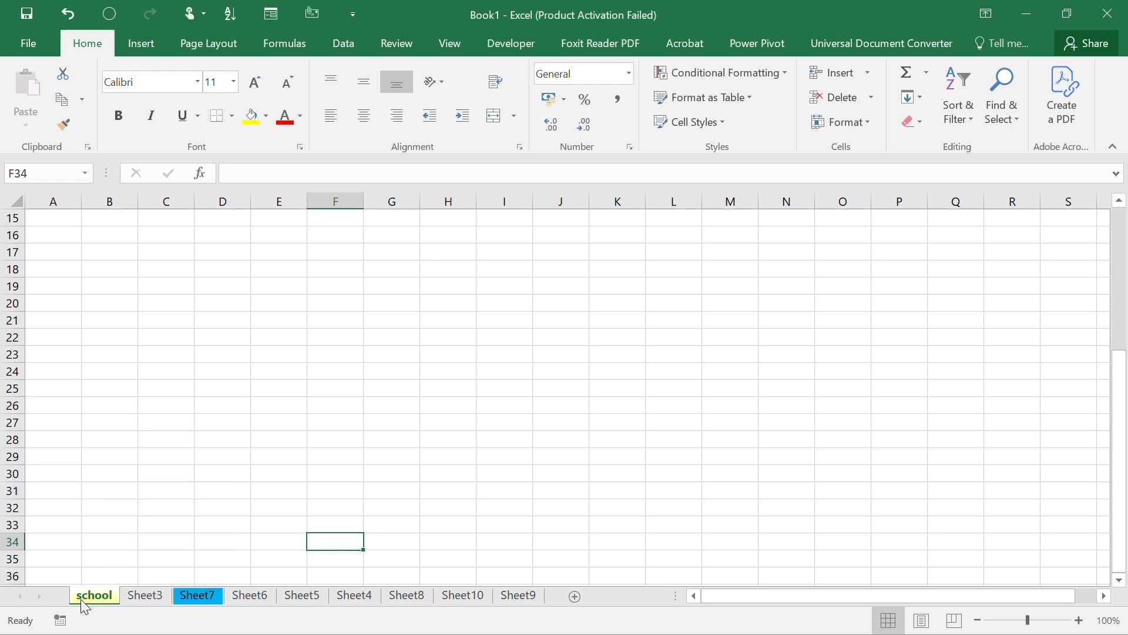
right_click(79, 598)
click(119, 569)
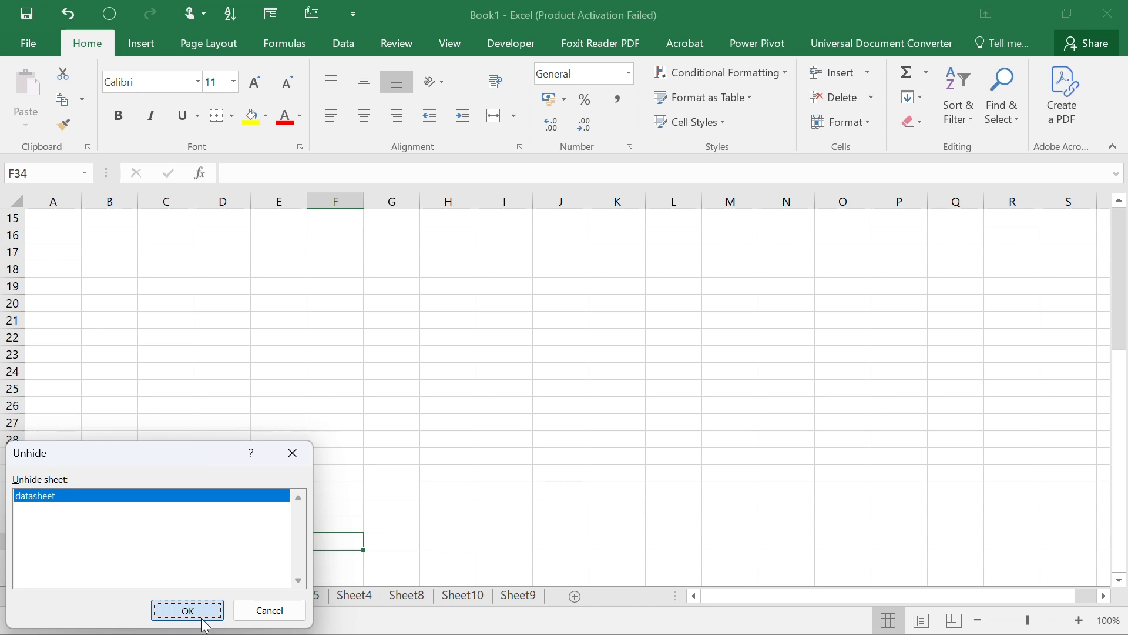
click(202, 618)
Try to select all sheets of the workbook, starting from datasheet
right_click(108, 594)
right_click(45, 589)
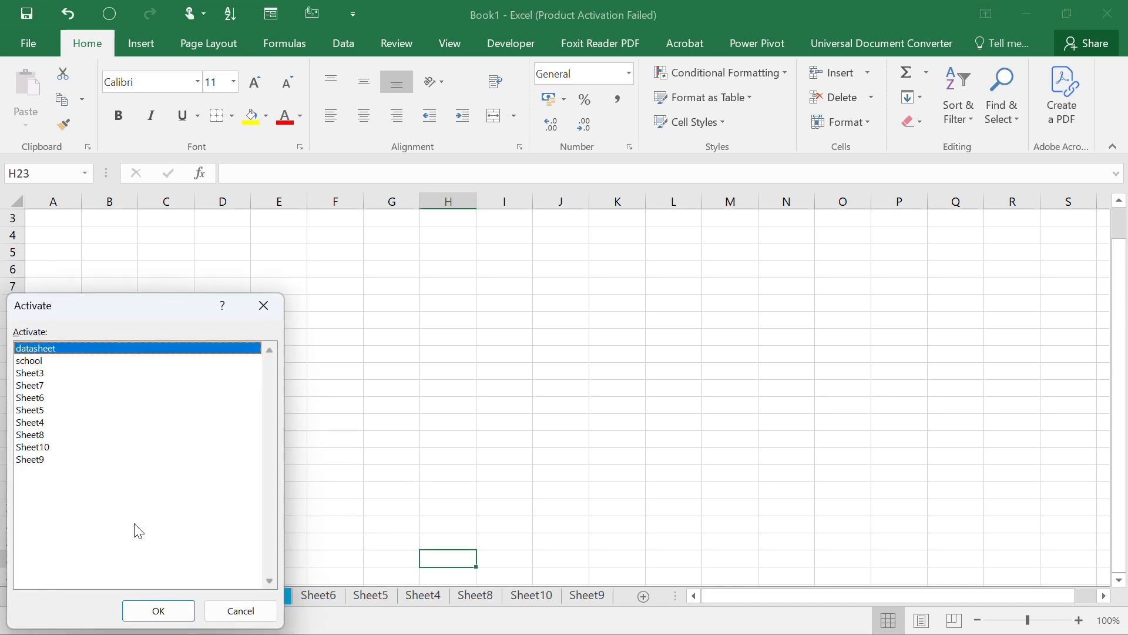
click(252, 611)
click(318, 540)
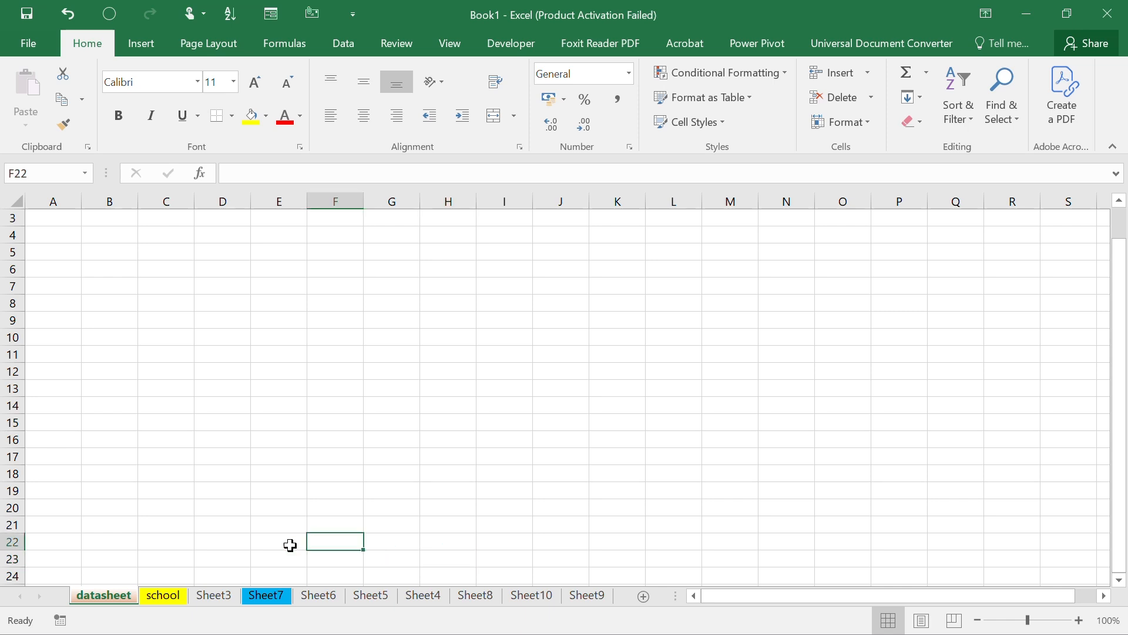
right_click(116, 599)
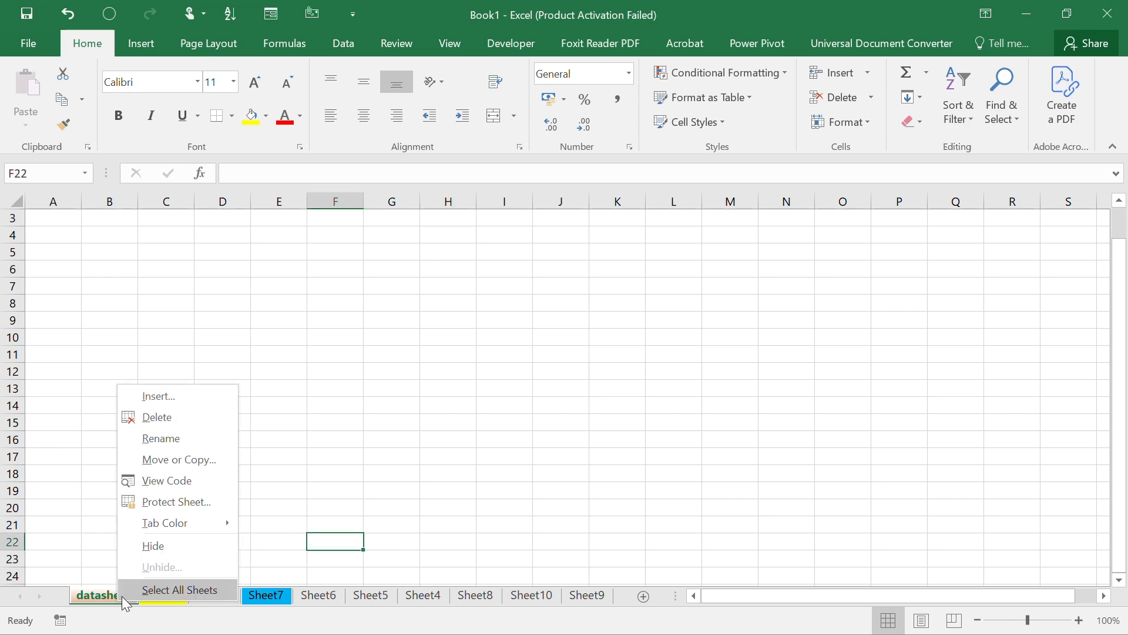
click(177, 588)
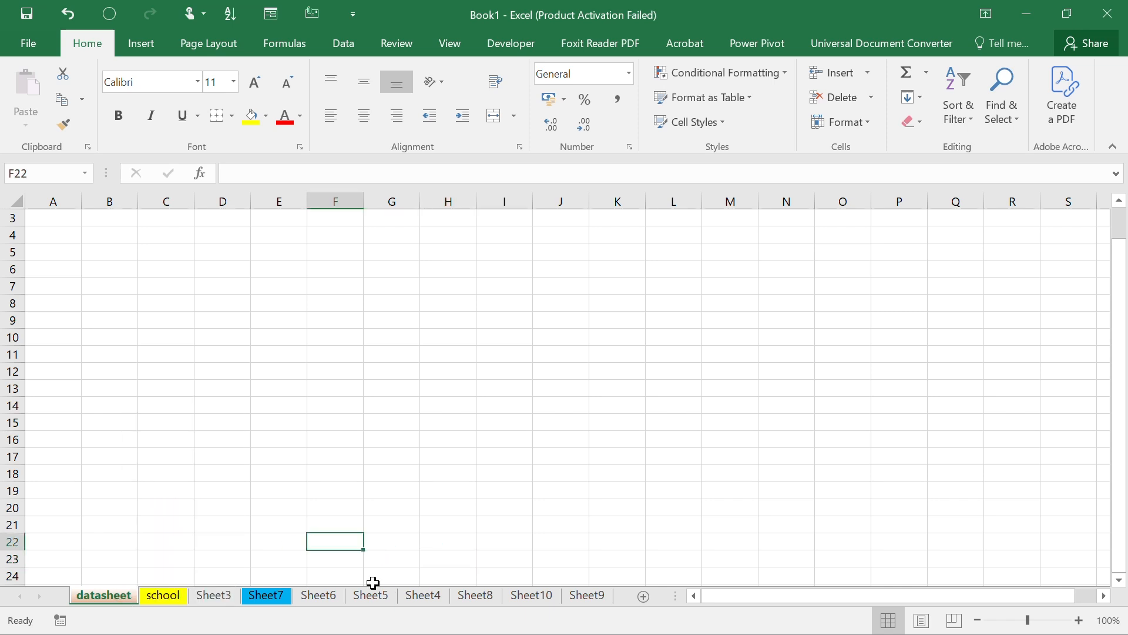
Reorder the sheets by moving datasheet between Sheet4 and Sheet8 and Sheet7 directly after Sheet6
drag(82, 579, 593, 602)
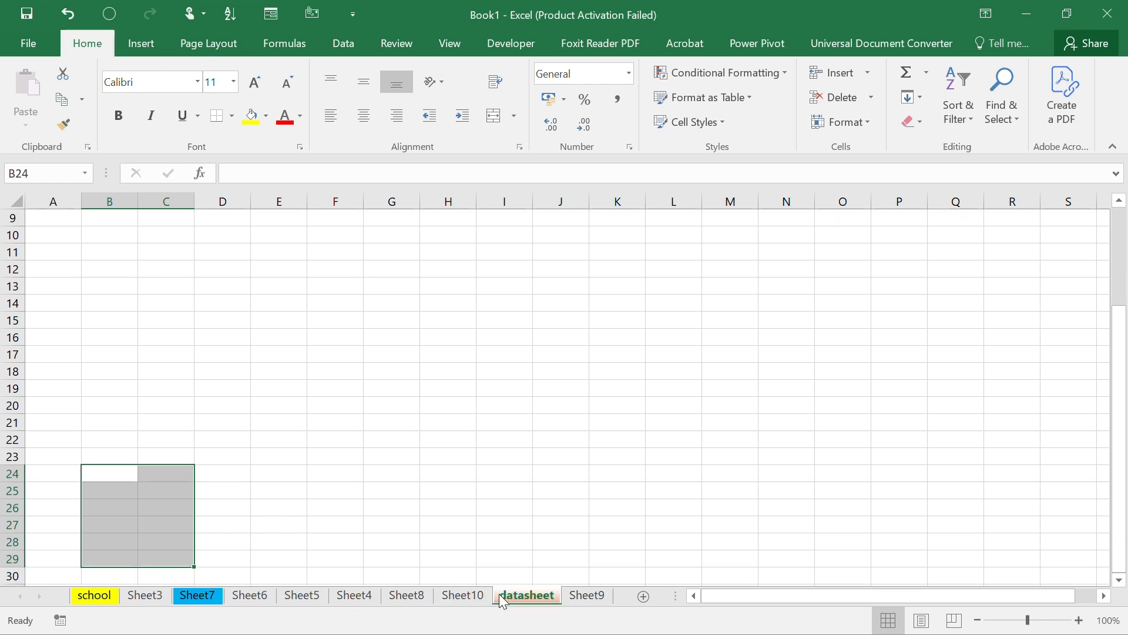
drag(503, 596, 398, 595)
click(190, 595)
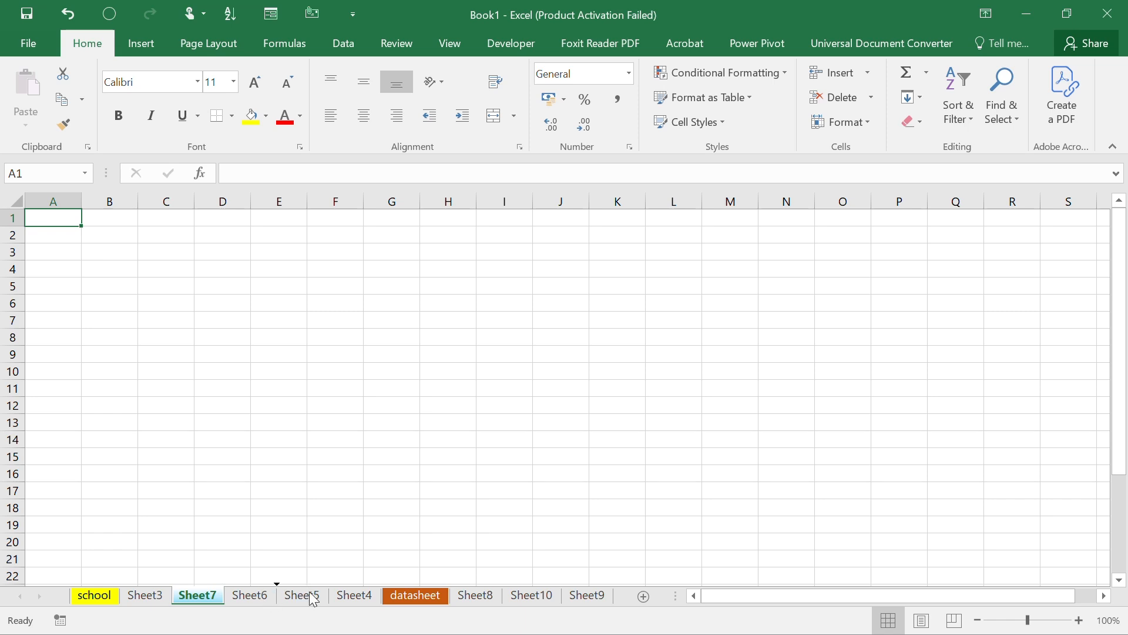
drag(312, 599, 302, 601)
click(198, 595)
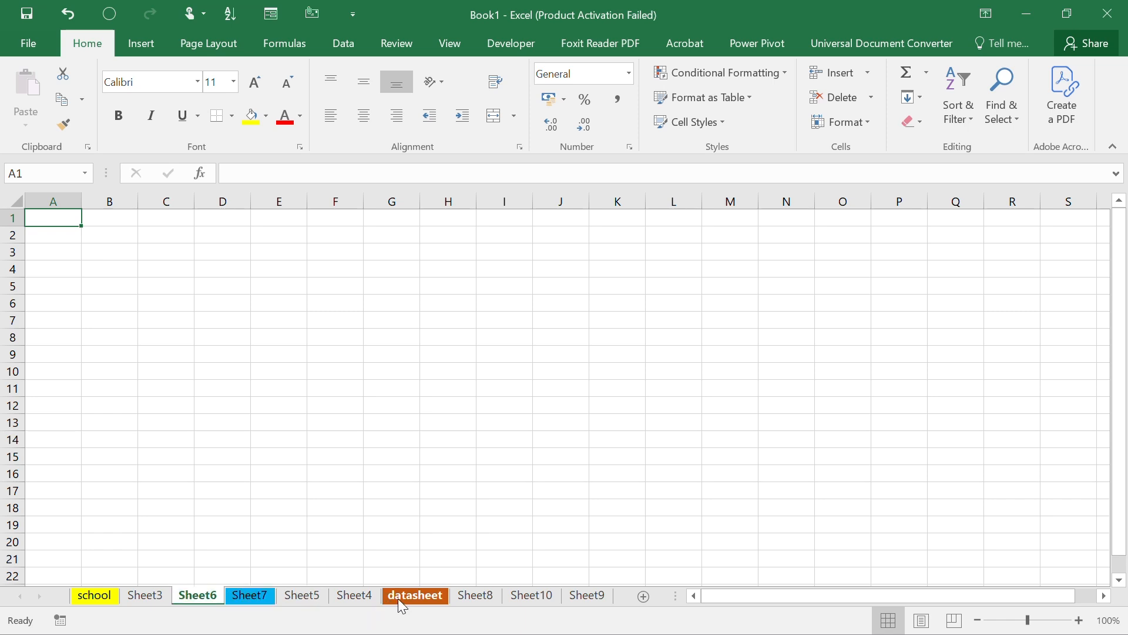
Move datasheet to the first position before school, and move Sheet7 between school and Sheet3
drag(397, 598, 106, 600)
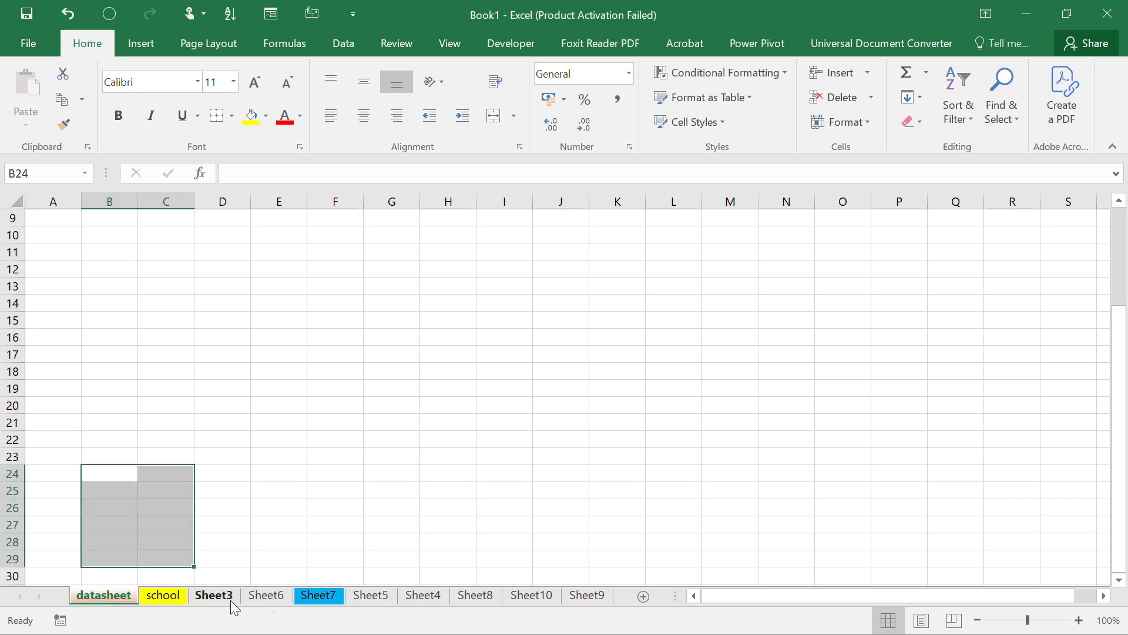
drag(322, 598, 214, 602)
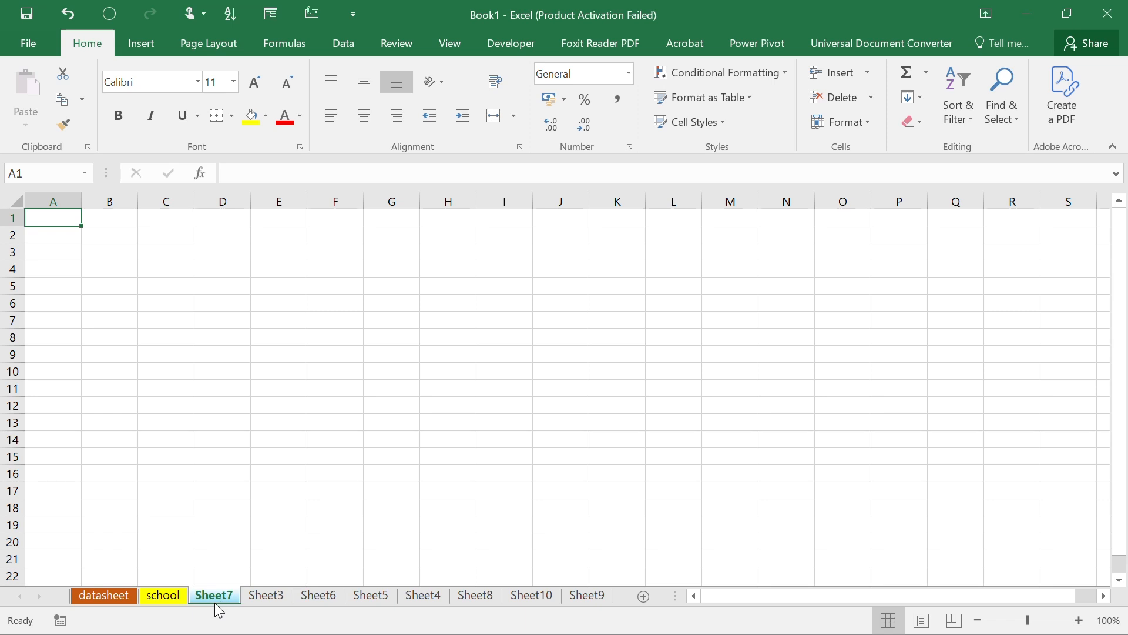
Select all sheets of the workbook as a group from datasheet and make cell A10 active
right_click(80, 594)
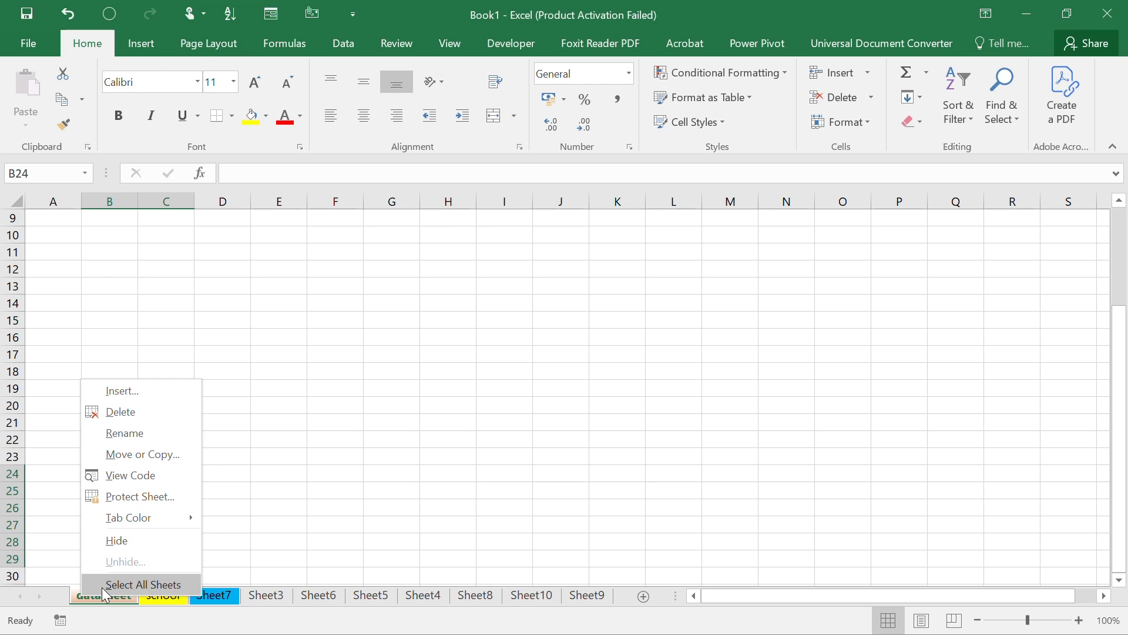
click(101, 587)
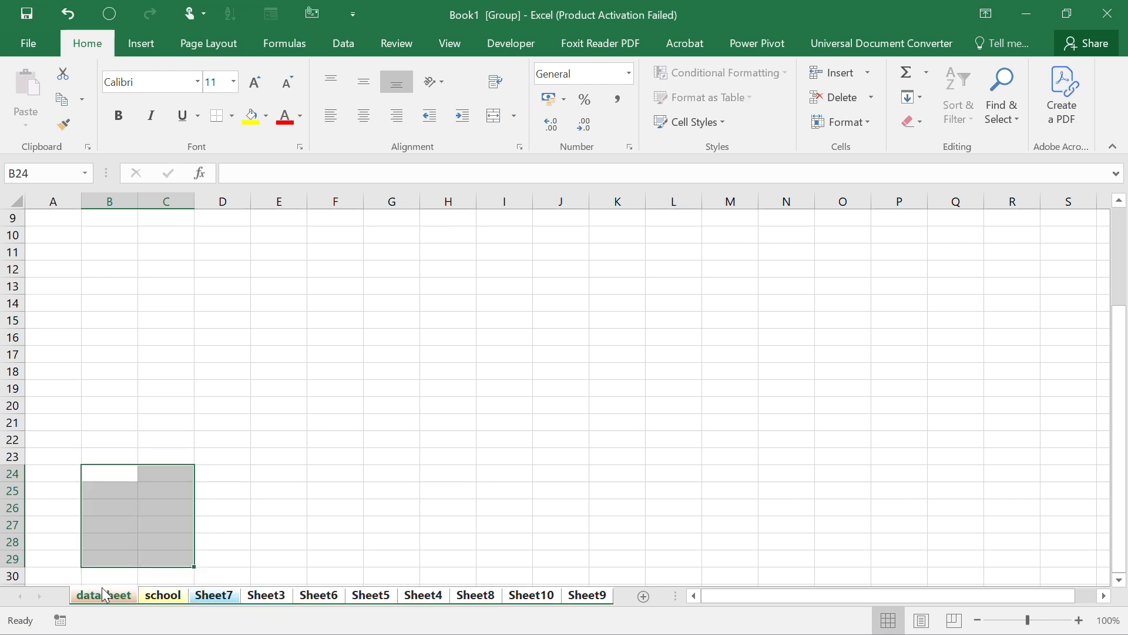
click(54, 235)
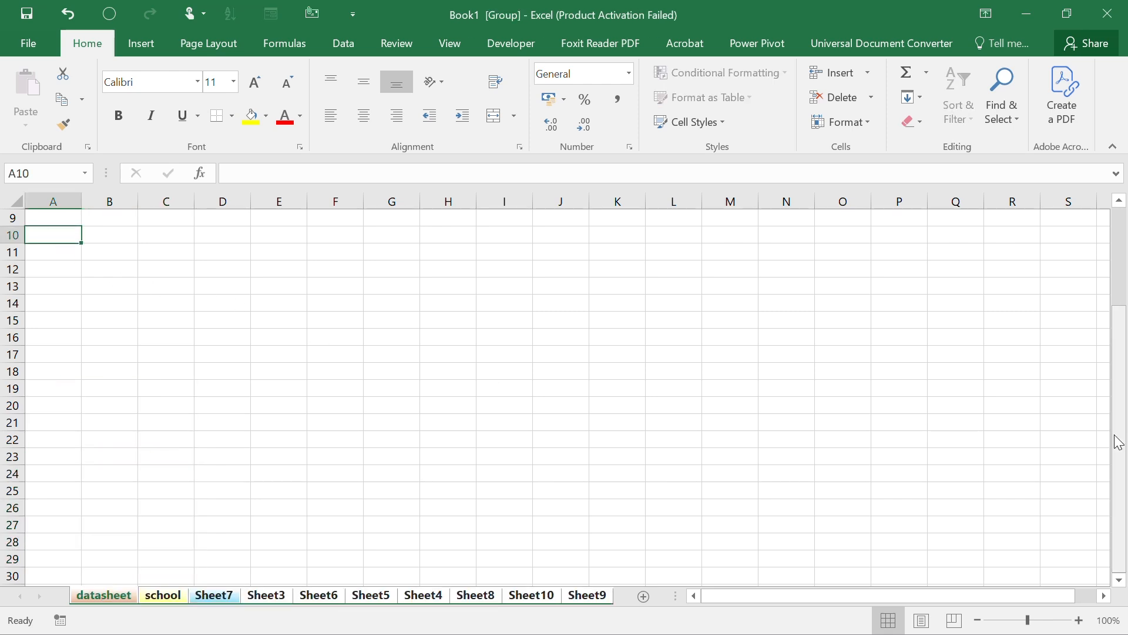
drag(1118, 442, 1118, 343)
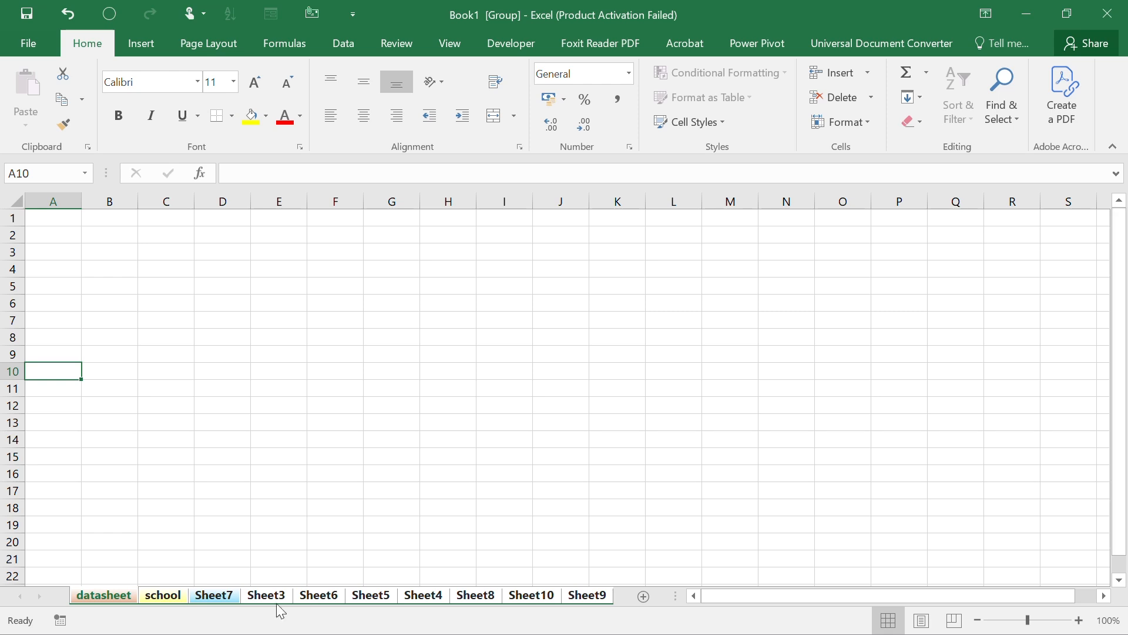
click(1119, 514)
Try to ungroup the sheets and apply Select All Sheets from datasheet again
right_click(76, 598)
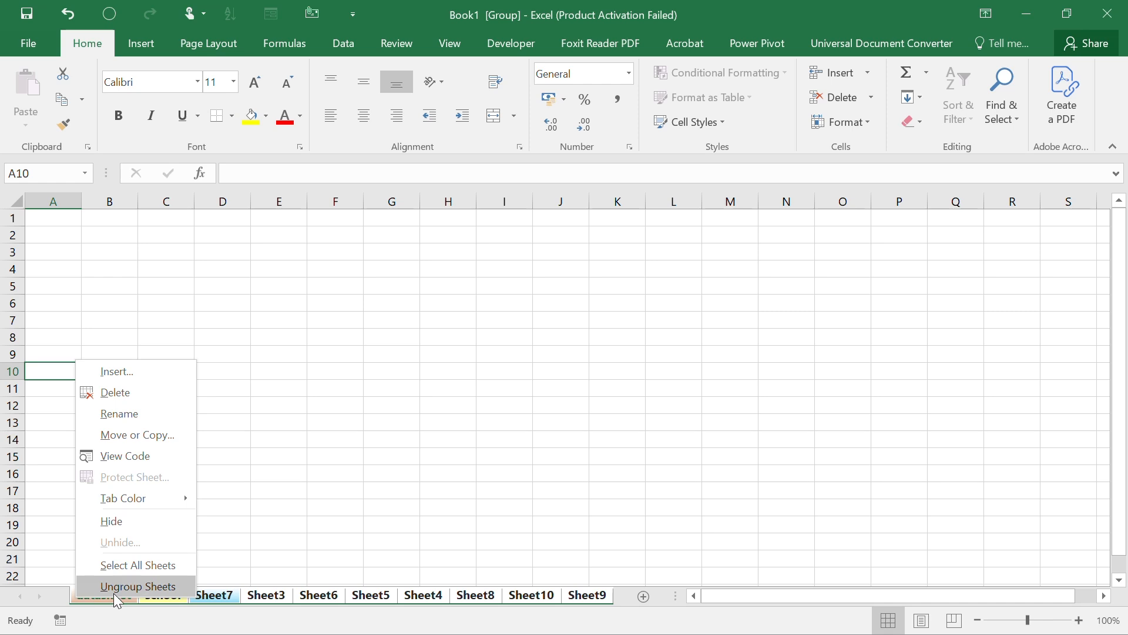
click(114, 592)
right_click(104, 597)
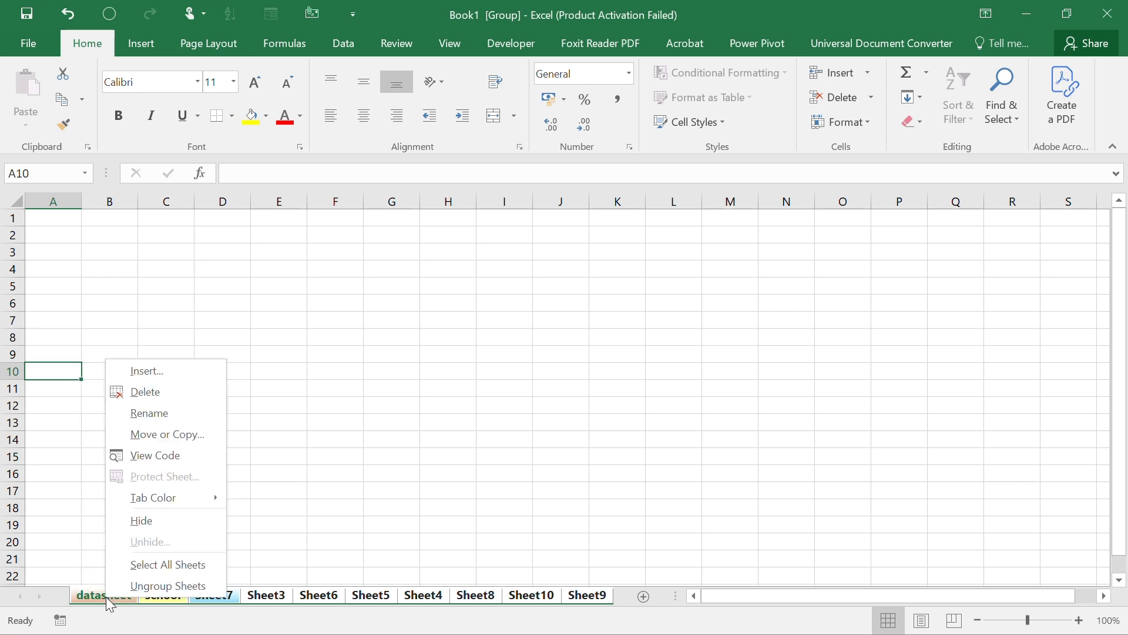
click(126, 559)
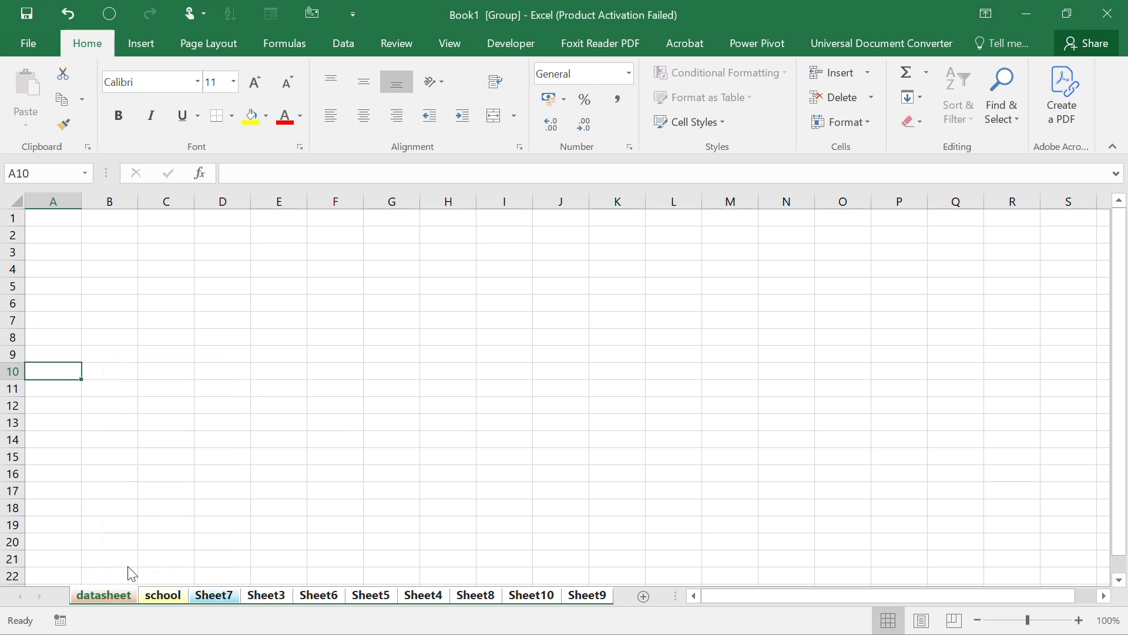
Enter the headings "s.no" in A1 and "name of students" in B1 on all grouped sheets
click(71, 221)
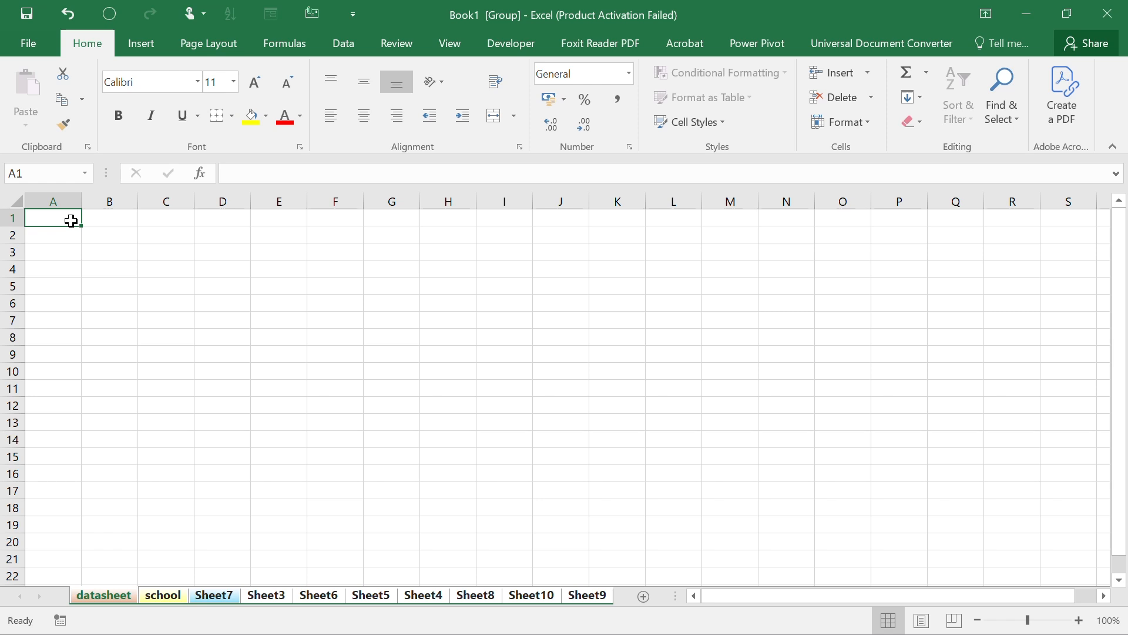
text(s.)
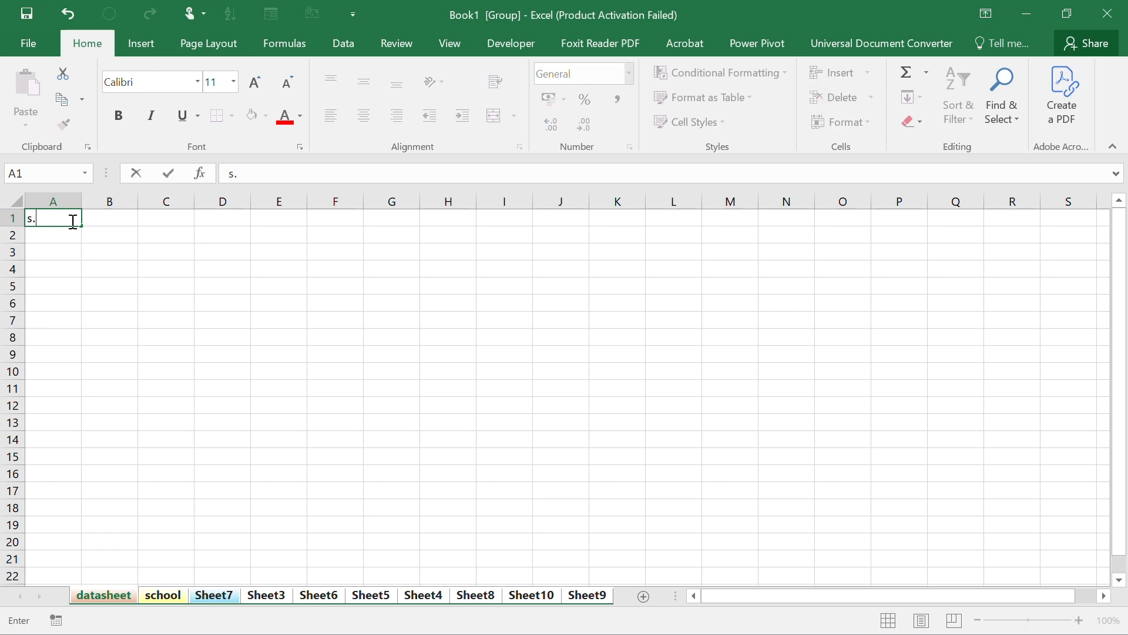
text(no)
key(Tab)
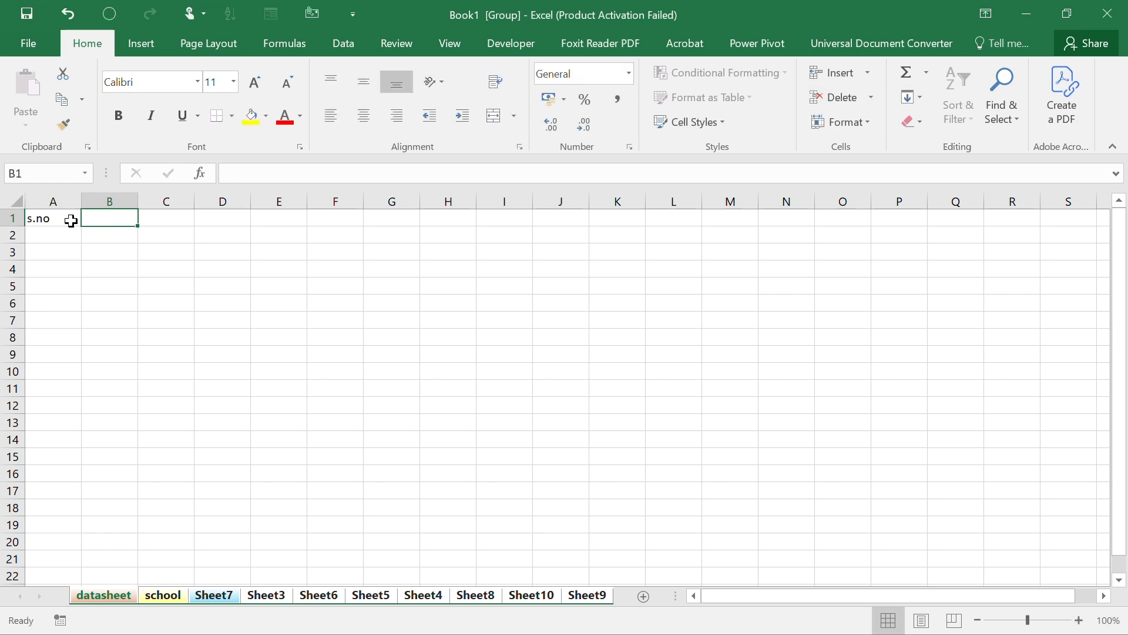
text(nam)
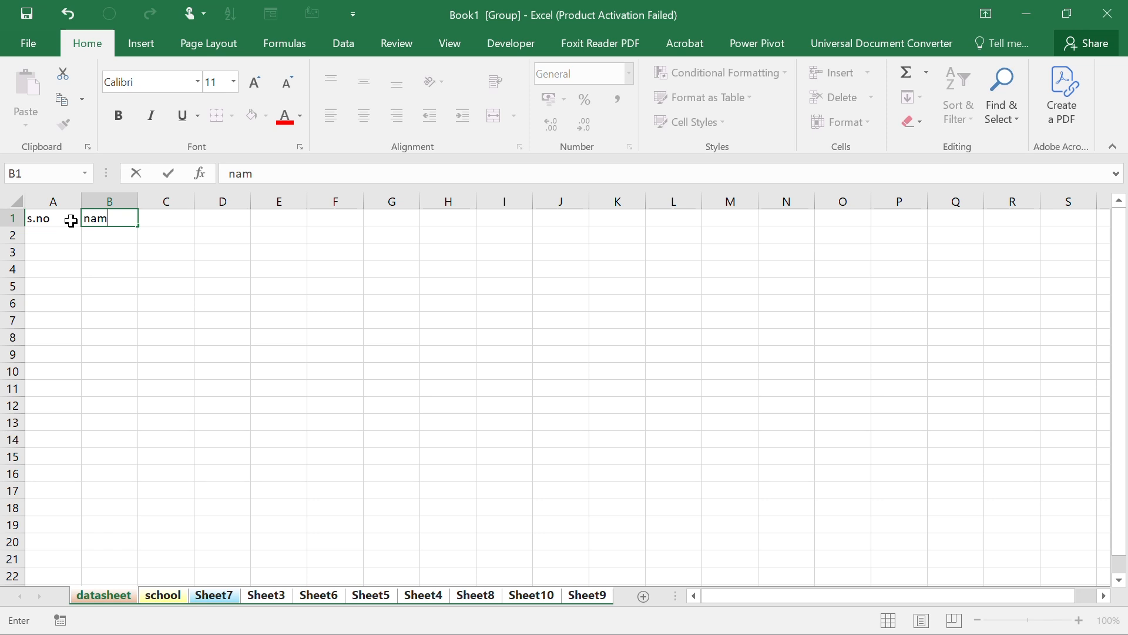
text(e of students)
click(278, 332)
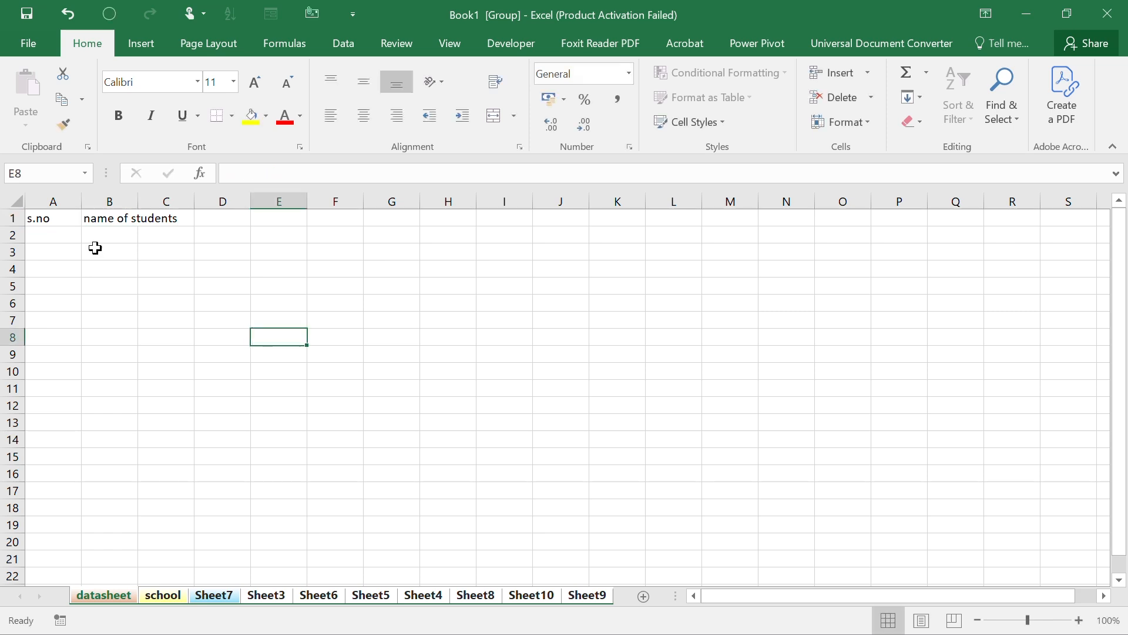
Examine row 1 of school, Sheet8, Sheet4, Sheet5, Sheet6, Sheet3 and Sheet7 for the shared headings
click(164, 596)
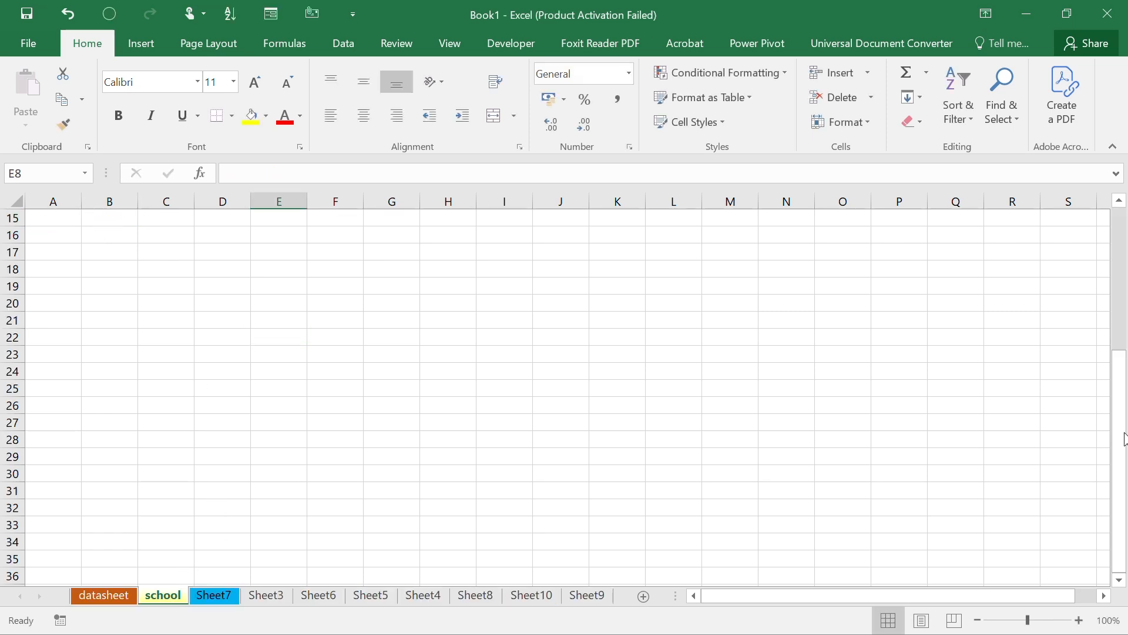
drag(1119, 447, 1125, 283)
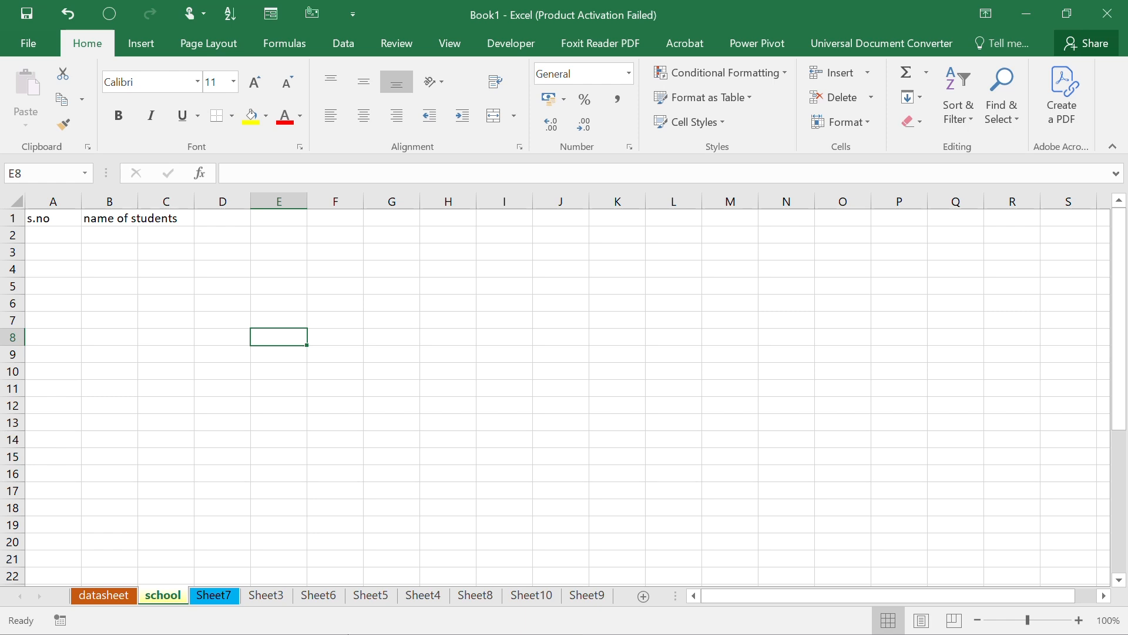
click(472, 598)
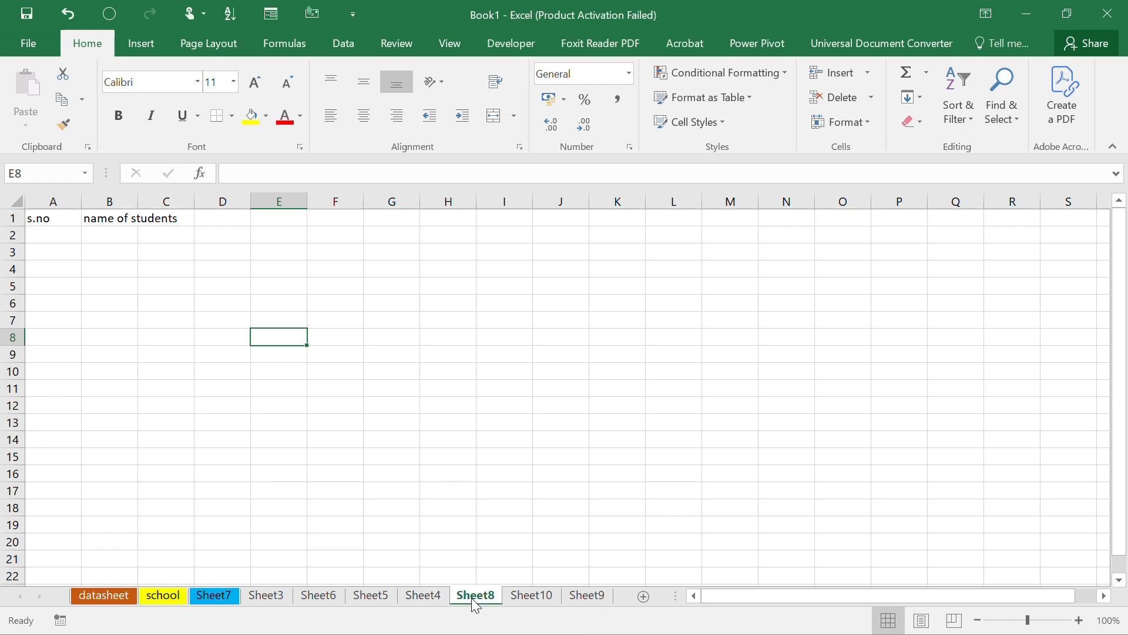
click(438, 600)
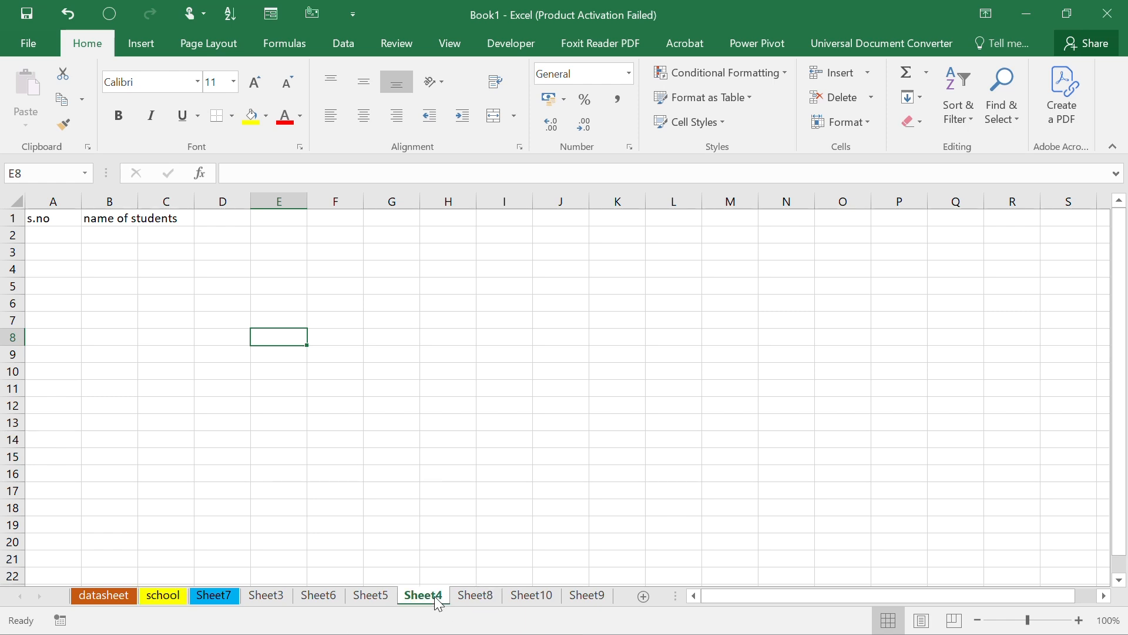
click(374, 598)
click(321, 598)
click(266, 599)
click(227, 597)
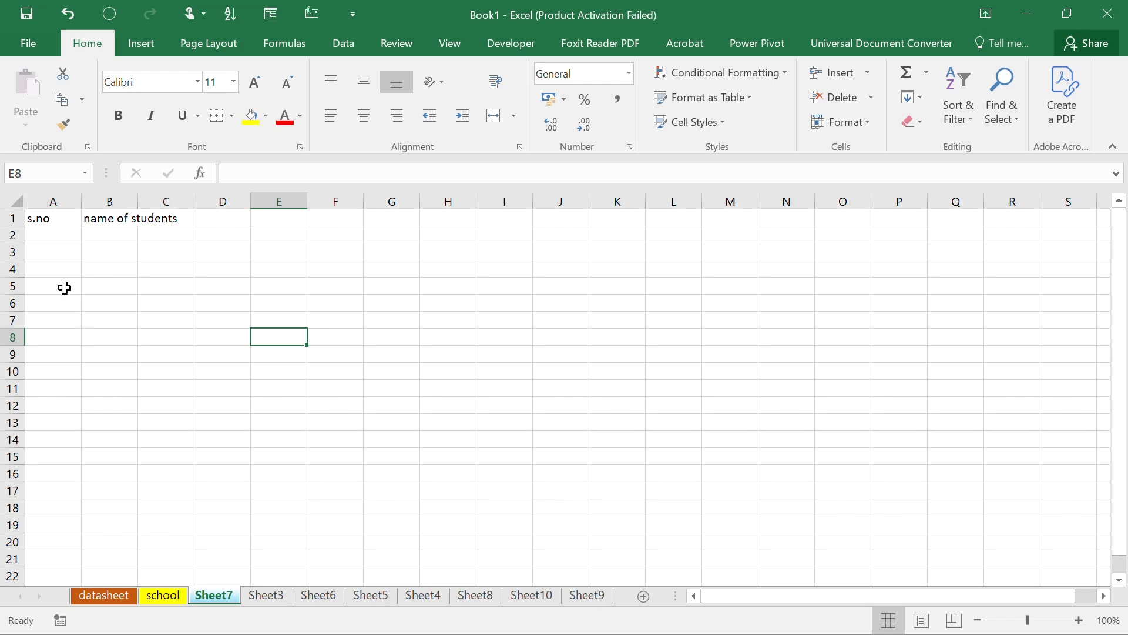
Increase row 1 on Sheet7 alone to about four and a half times its height and compare Sheet3 and school
click(26, 217)
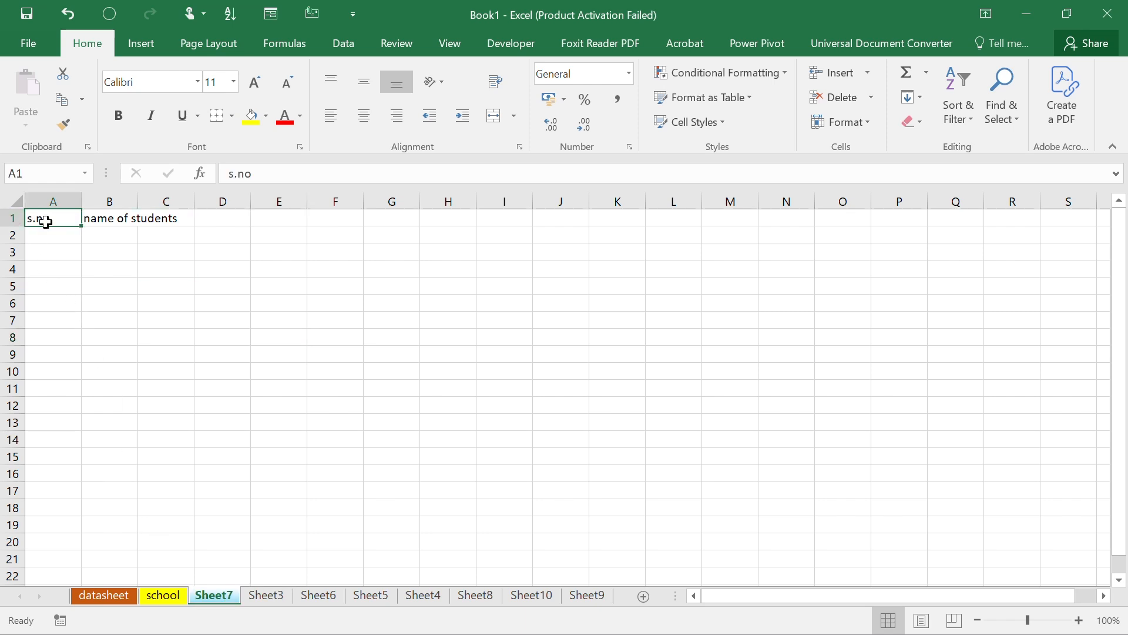
drag(21, 227, 21, 287)
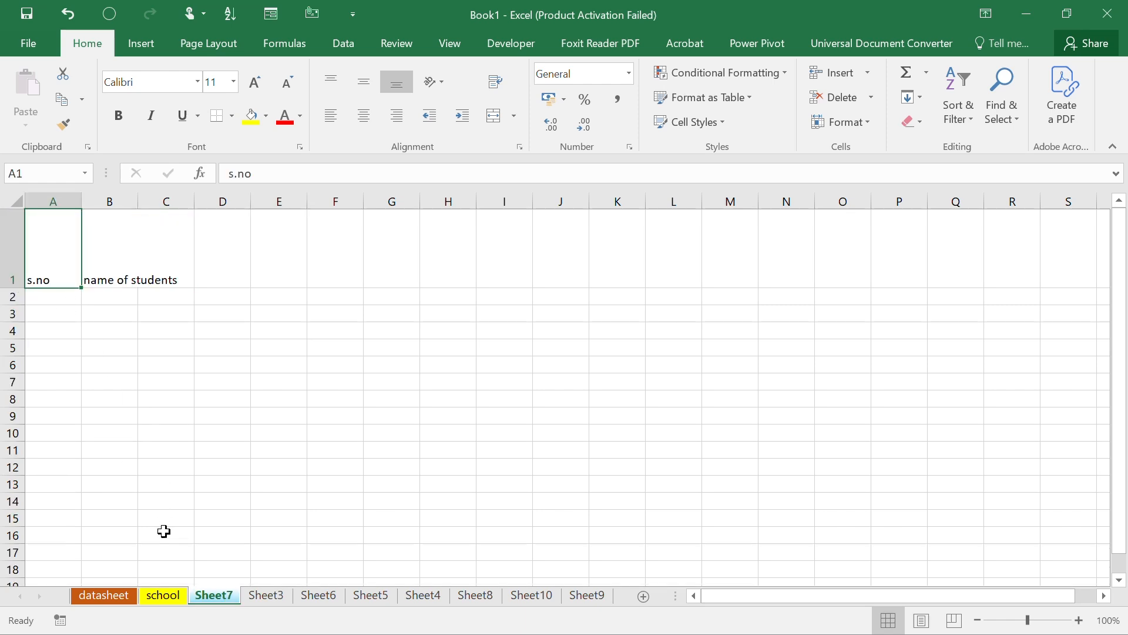
click(271, 596)
click(165, 596)
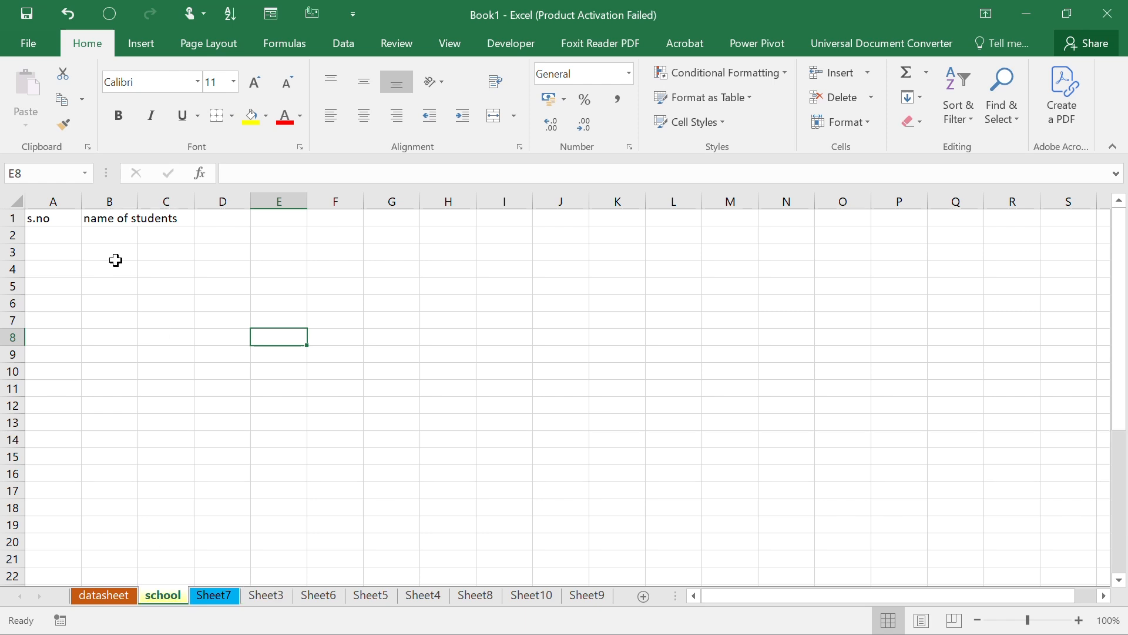
Select the range A1:E6 on datasheet and zoom that sheet to 140%
click(109, 596)
click(93, 216)
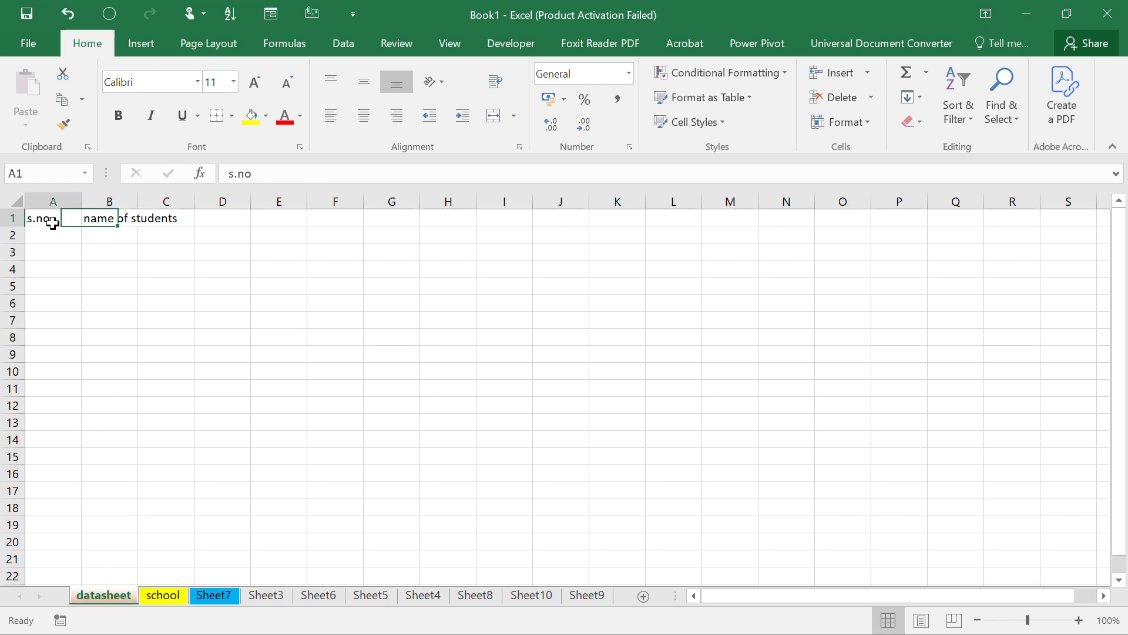
drag(51, 222, 261, 303)
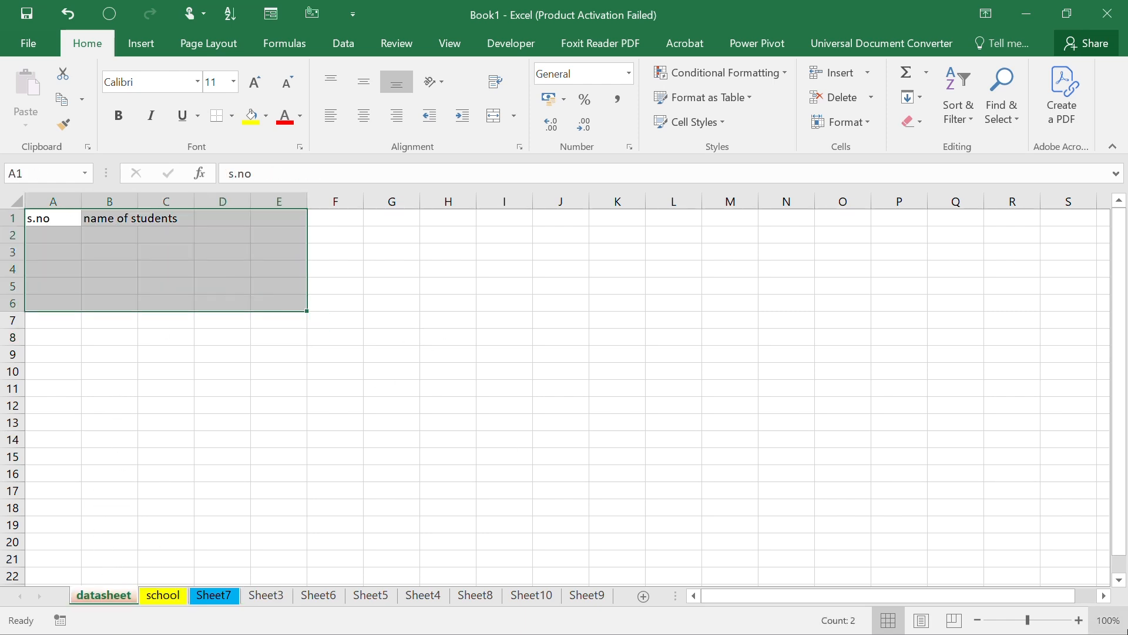
click(1080, 620)
click(1080, 620)
click(1080, 620)
click(1080, 620)
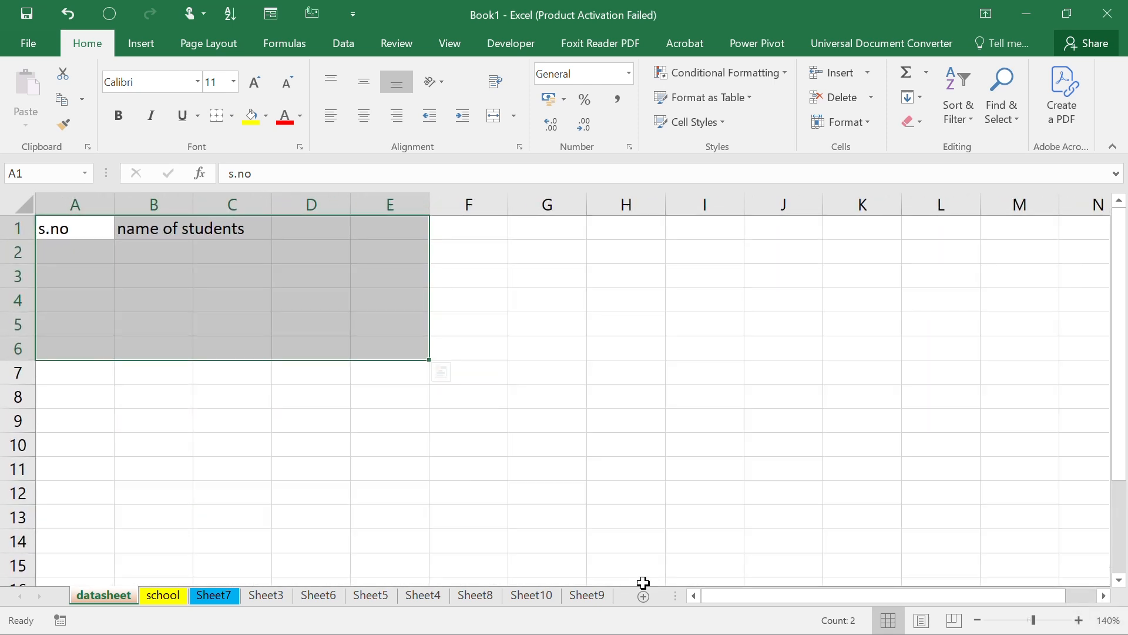
Fill A1:L17 on Sheet8 alone with yellow and check Sheet6 for comparison
click(465, 597)
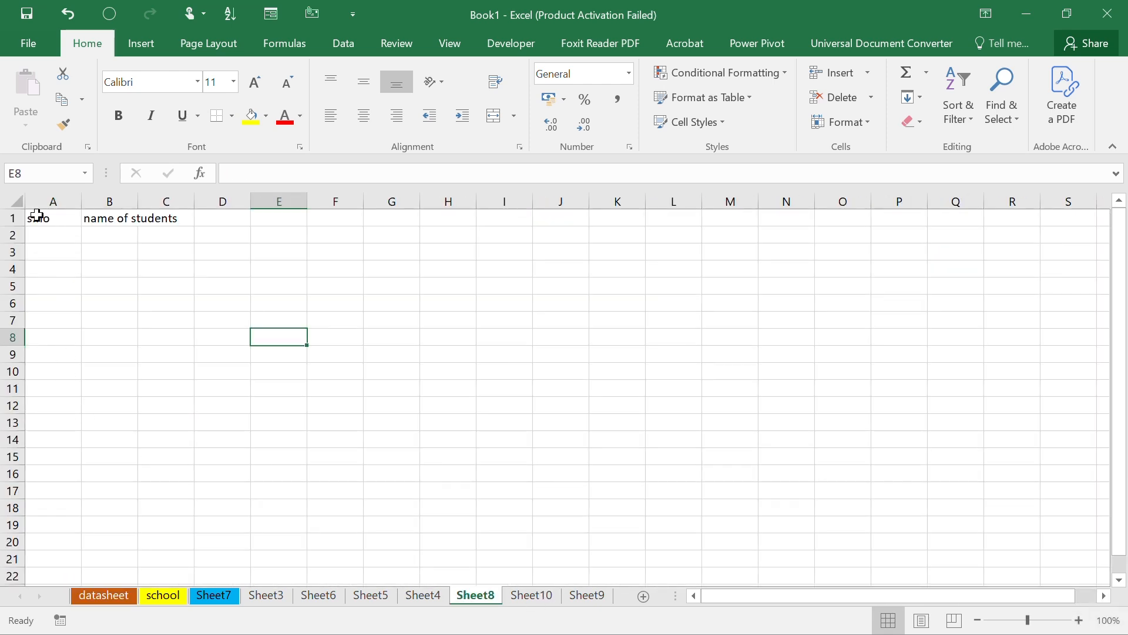
drag(37, 216, 691, 494)
click(253, 116)
click(356, 524)
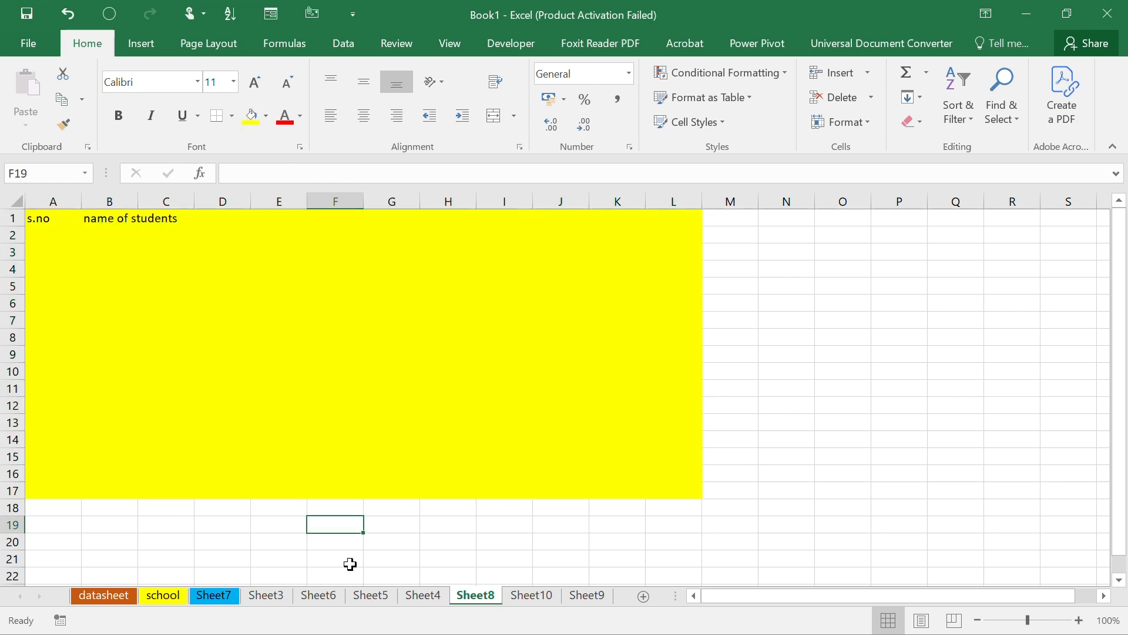
click(341, 596)
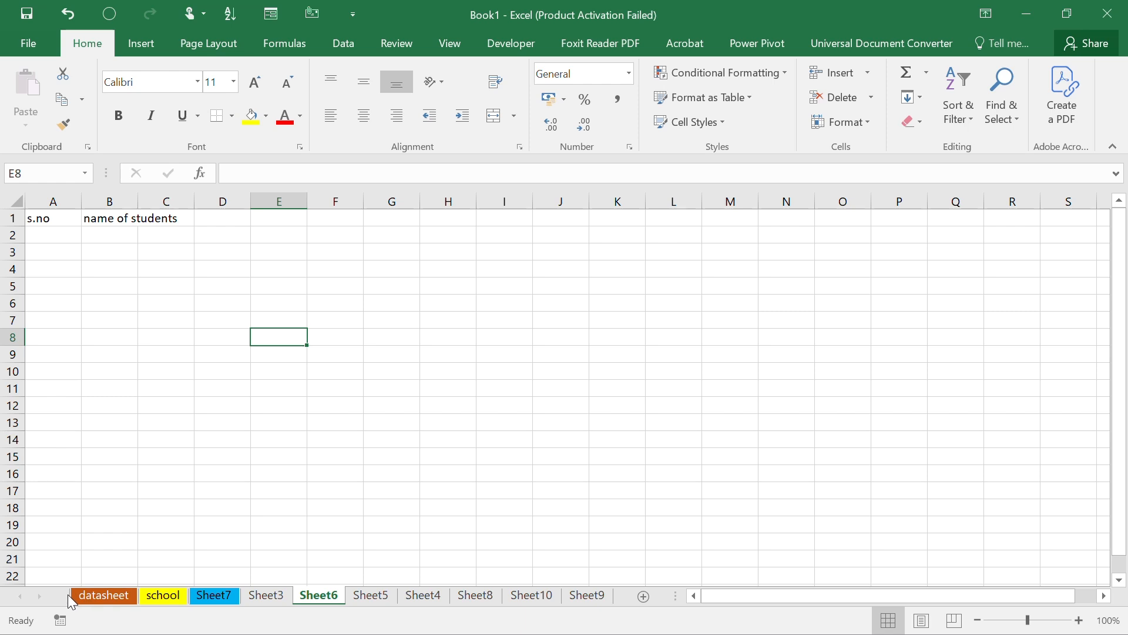
Group all sheets from datasheet and fill A1:E6 with yellow on every sheet
click(126, 590)
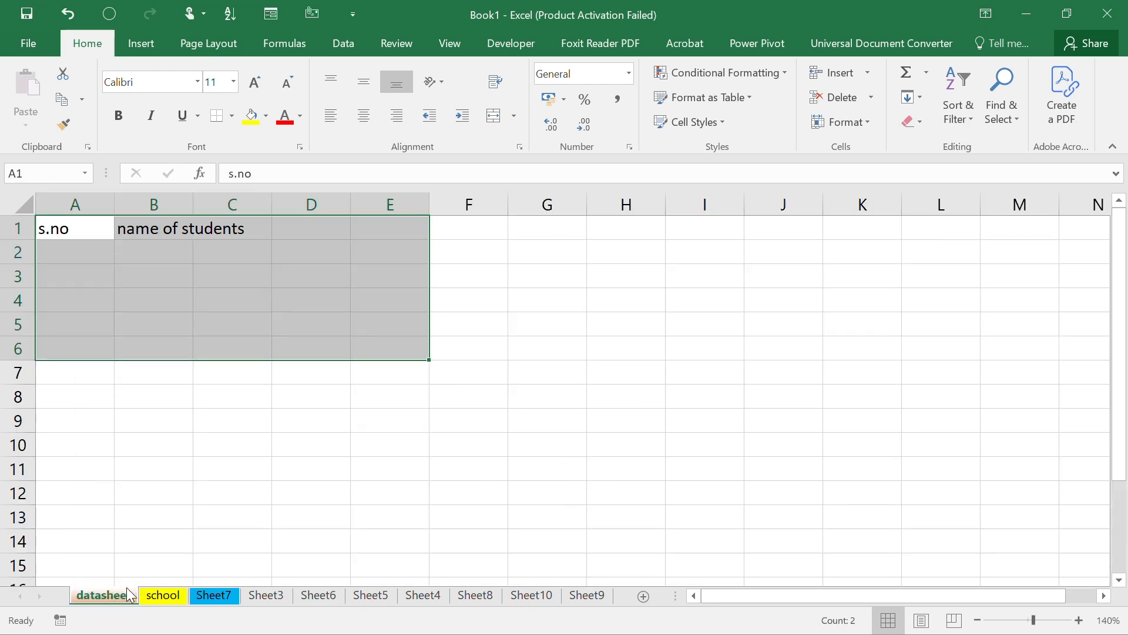
shift+click(125, 590)
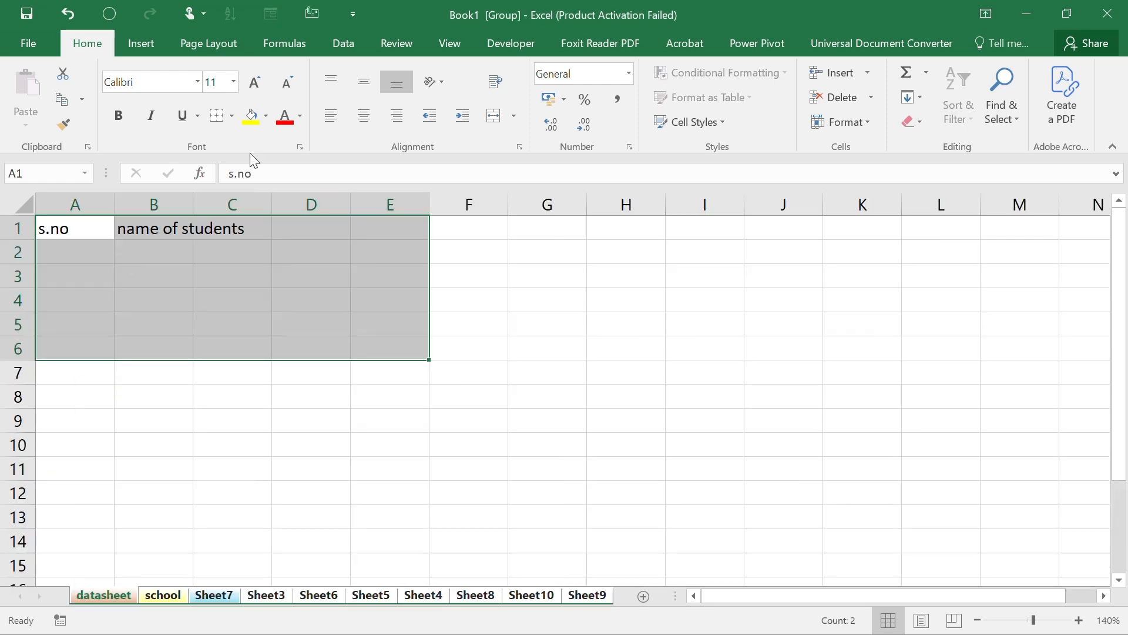
click(251, 118)
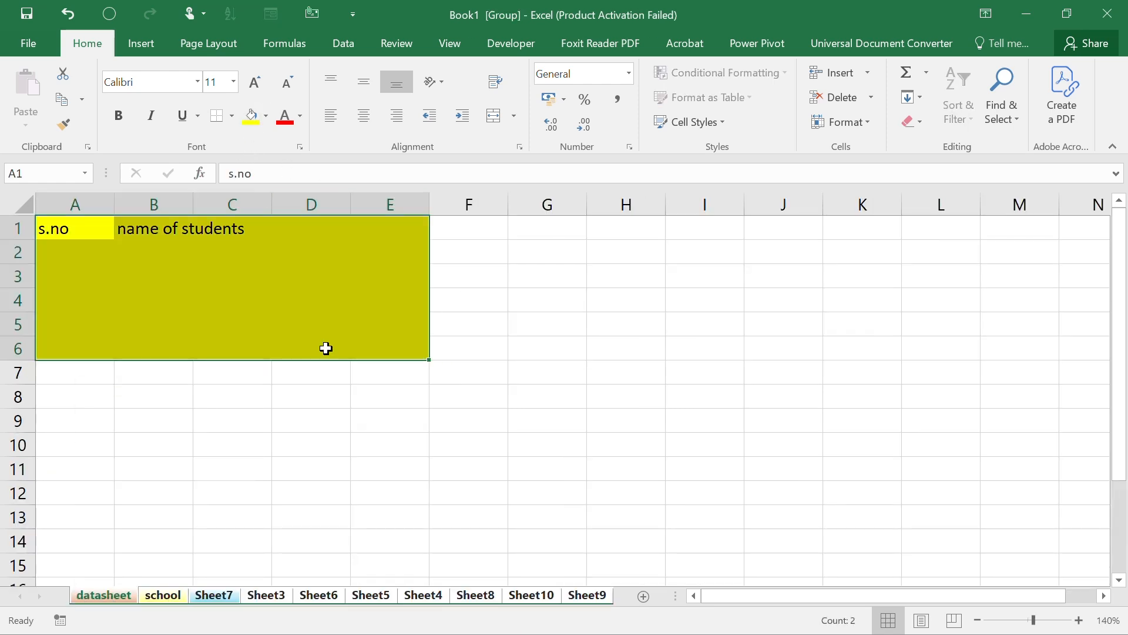
Check Sheet8, Sheet10, Sheet9, Sheet4 and Sheet5 for the fill in A1:E6
click(481, 596)
click(529, 595)
click(586, 596)
click(470, 596)
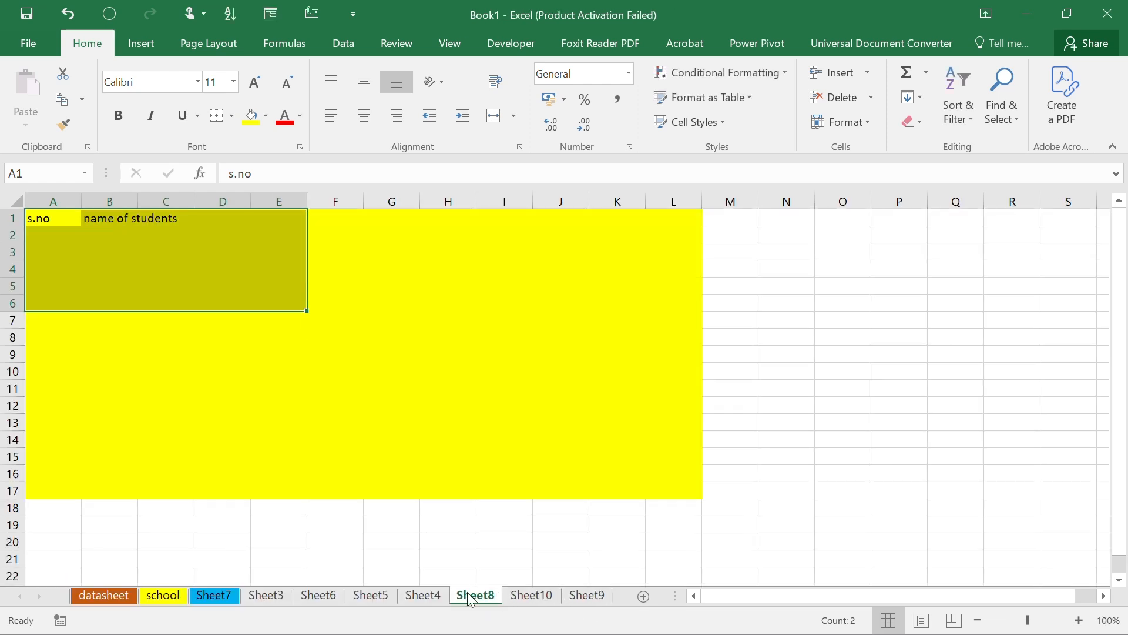
click(429, 596)
click(382, 595)
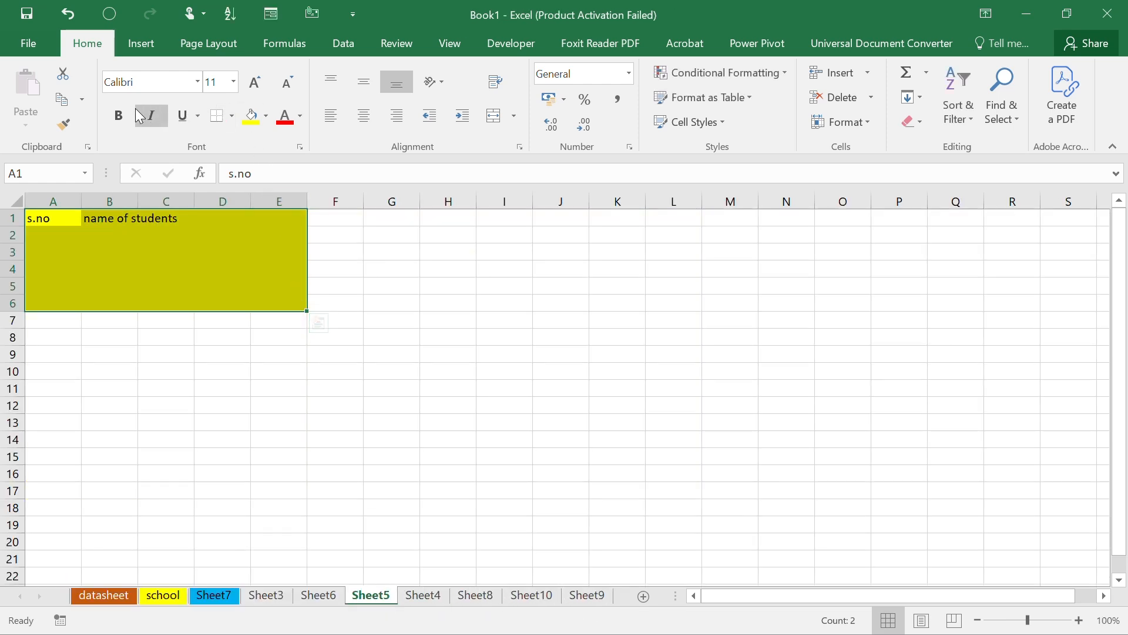
Remove the fill from A1:E6 on Sheet5 alone, enlarge its row 1, and compare Sheet3 and Sheet6
click(265, 117)
click(288, 260)
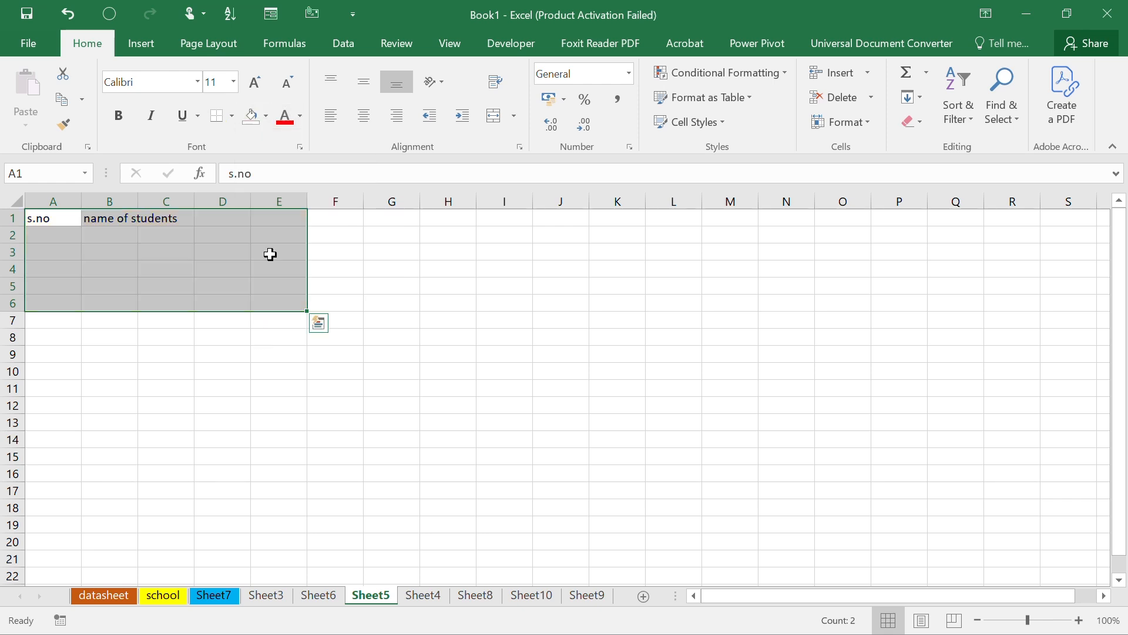
drag(12, 227, 21, 289)
click(284, 602)
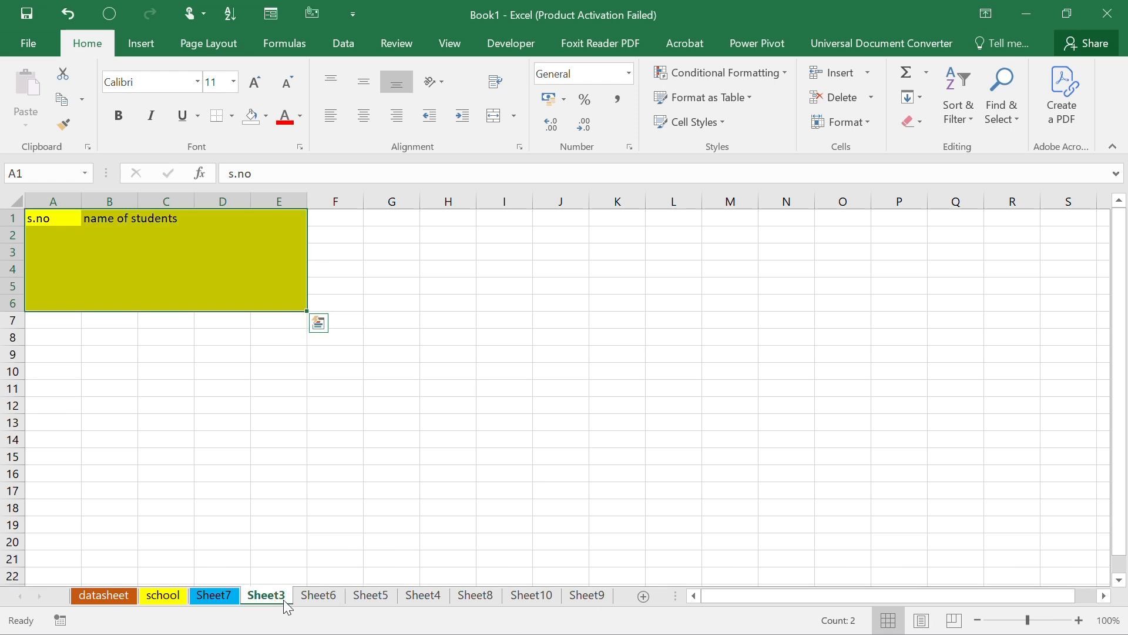
click(320, 596)
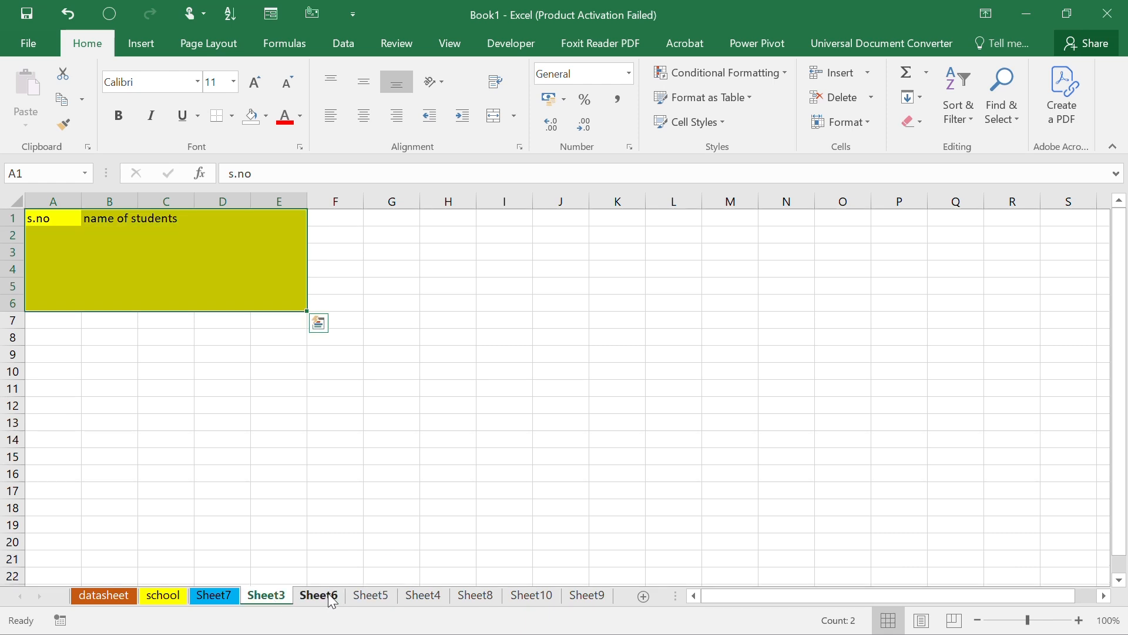
Group all sheets from datasheet again and set A1:E6 to No Fill on every sheet
right_click(86, 601)
key(Escape)
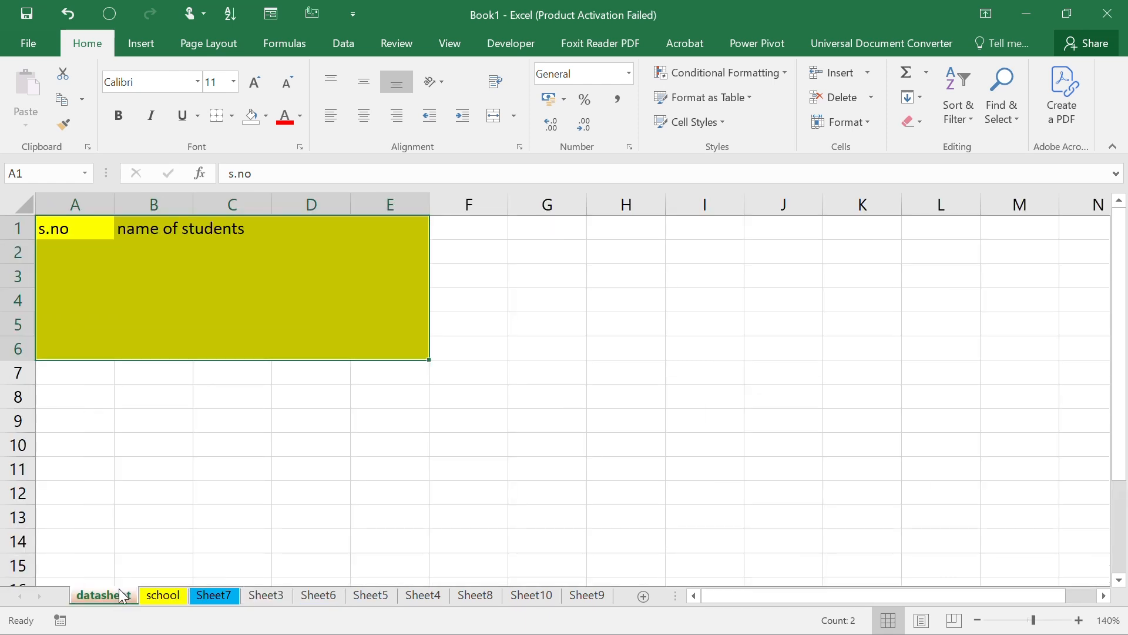
click(266, 118)
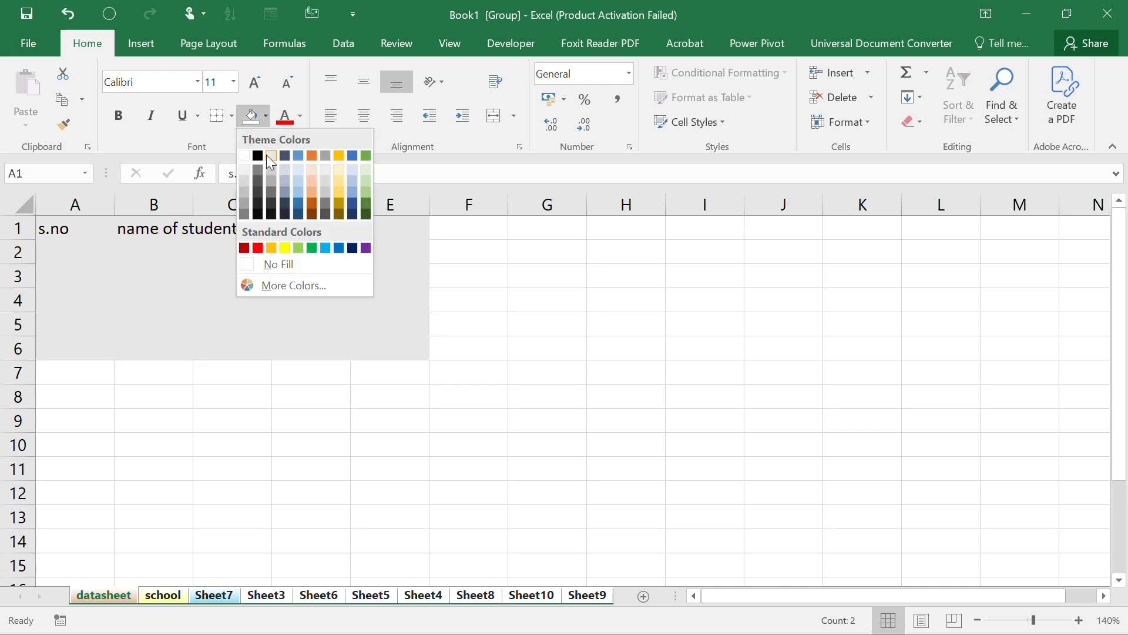
click(273, 263)
click(311, 468)
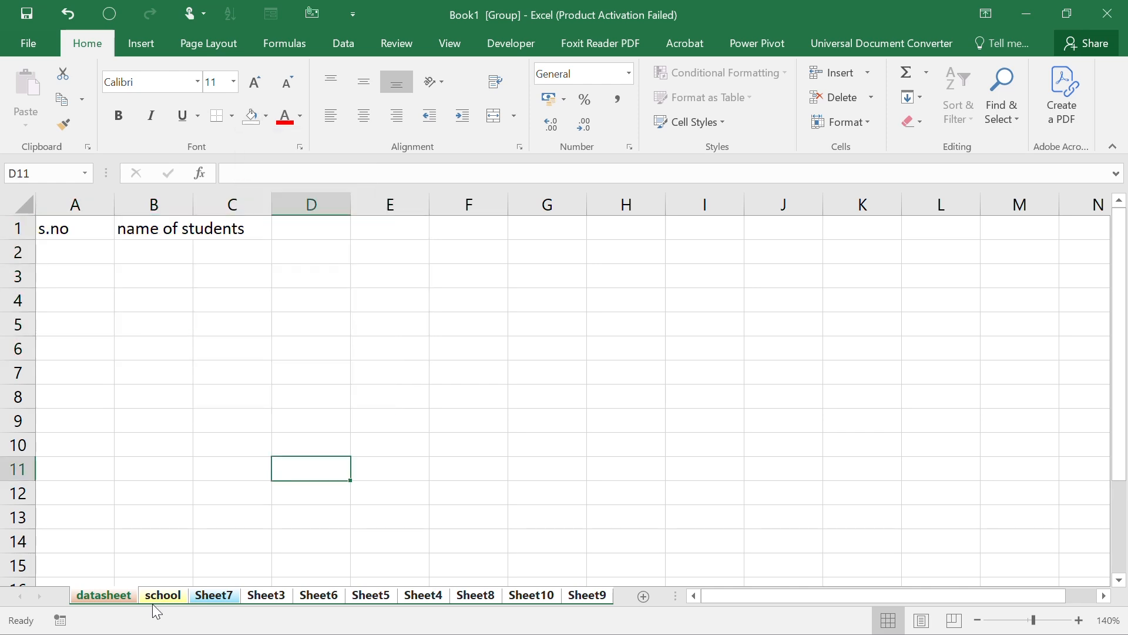
With all sheets grouped, increase row 1 to about two and a half times its height and check school
right_click(104, 593)
click(167, 559)
drag(23, 239, 25, 275)
click(163, 602)
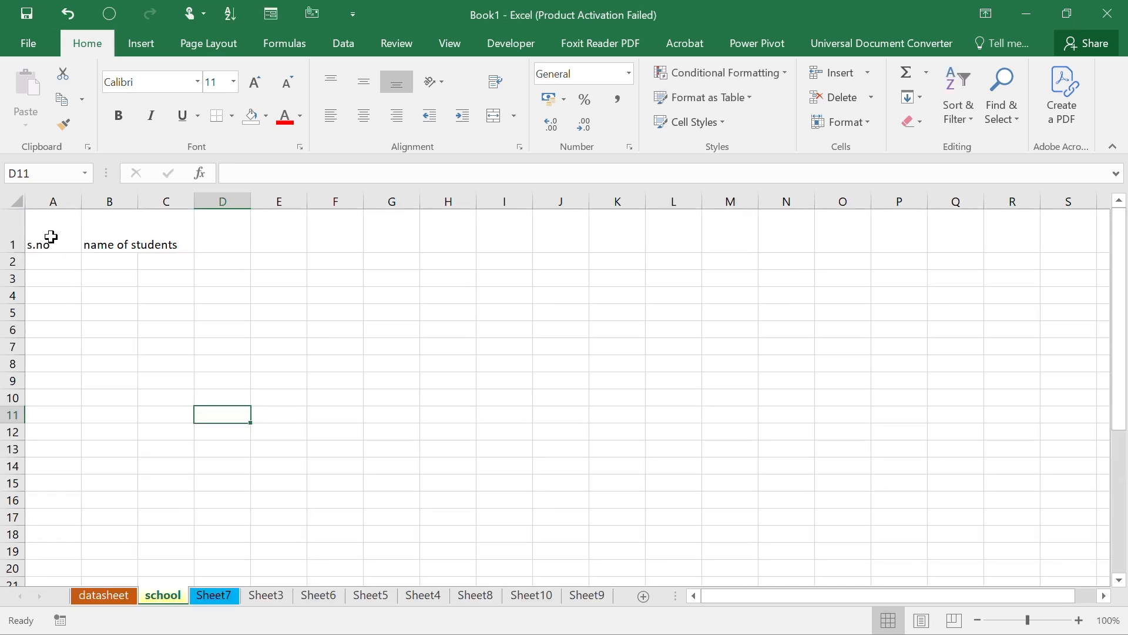
Group all sheets from datasheet and make the headings in A1:C1 bold
right_click(108, 594)
click(166, 594)
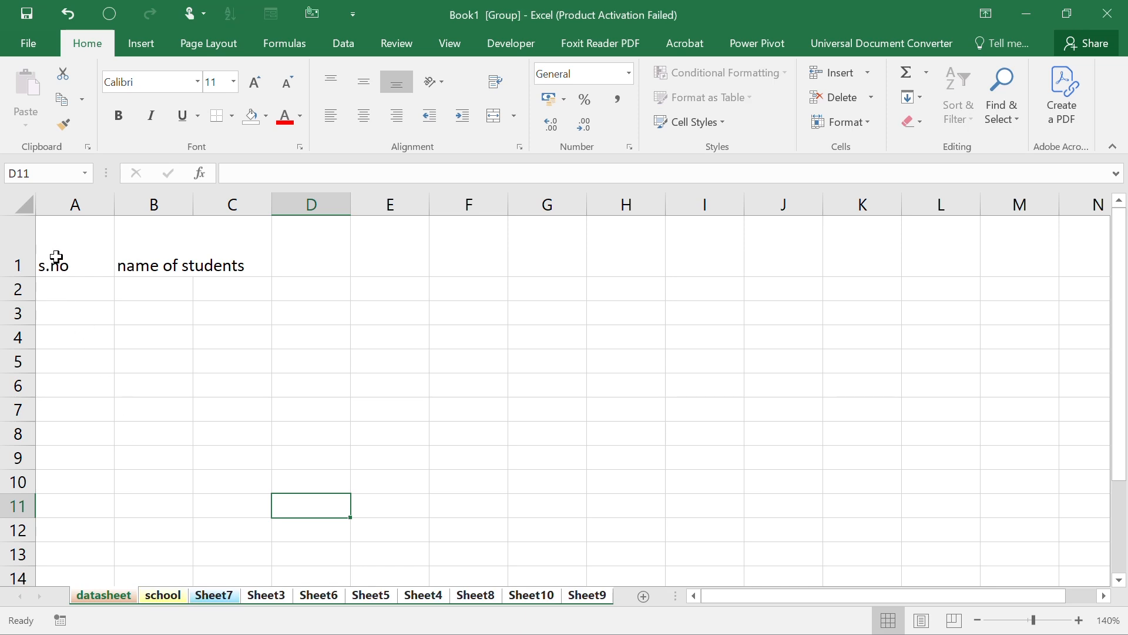
drag(55, 254, 237, 273)
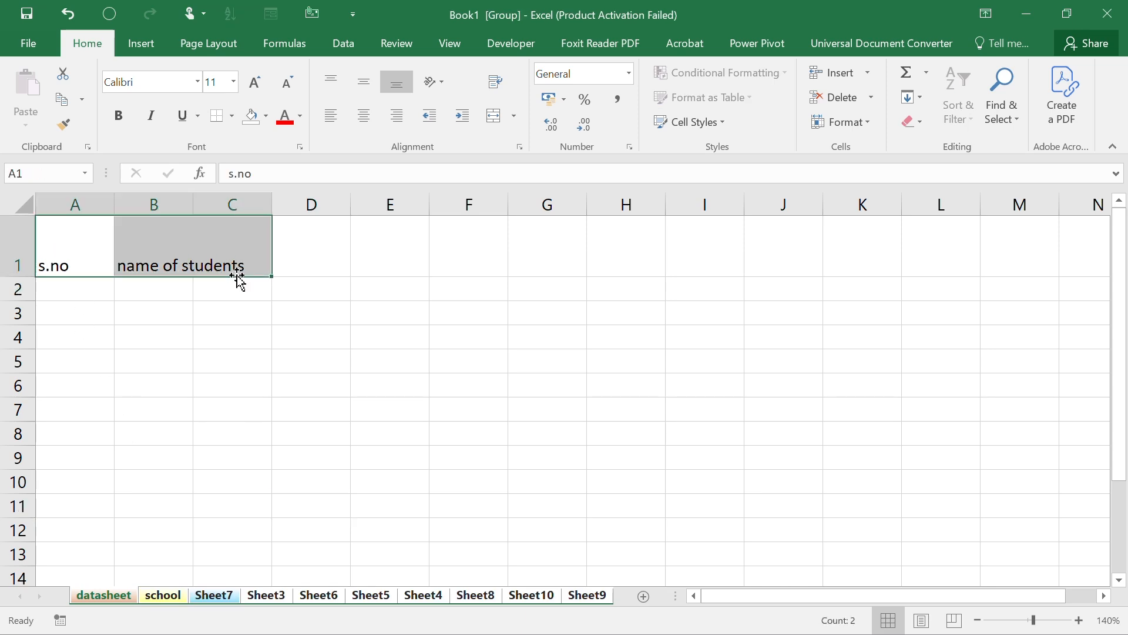
click(121, 119)
click(121, 118)
click(121, 119)
Examine Sheet4 through Sheet9, datasheet, Sheet6 and Sheet5 for the bold headings and row 1 height
click(424, 597)
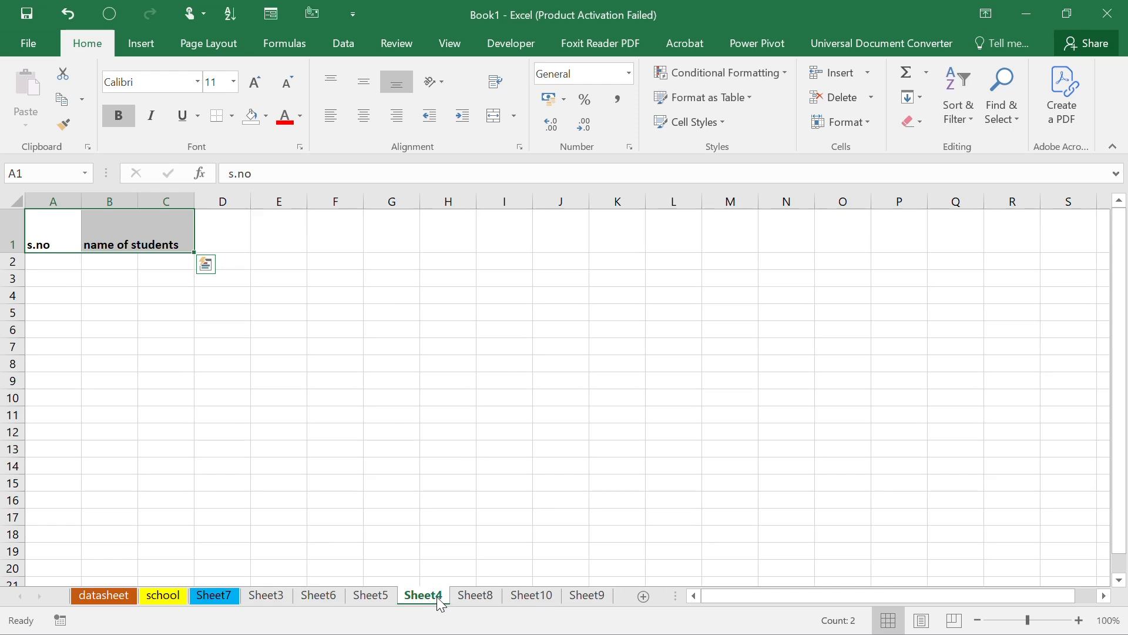
click(486, 597)
click(531, 597)
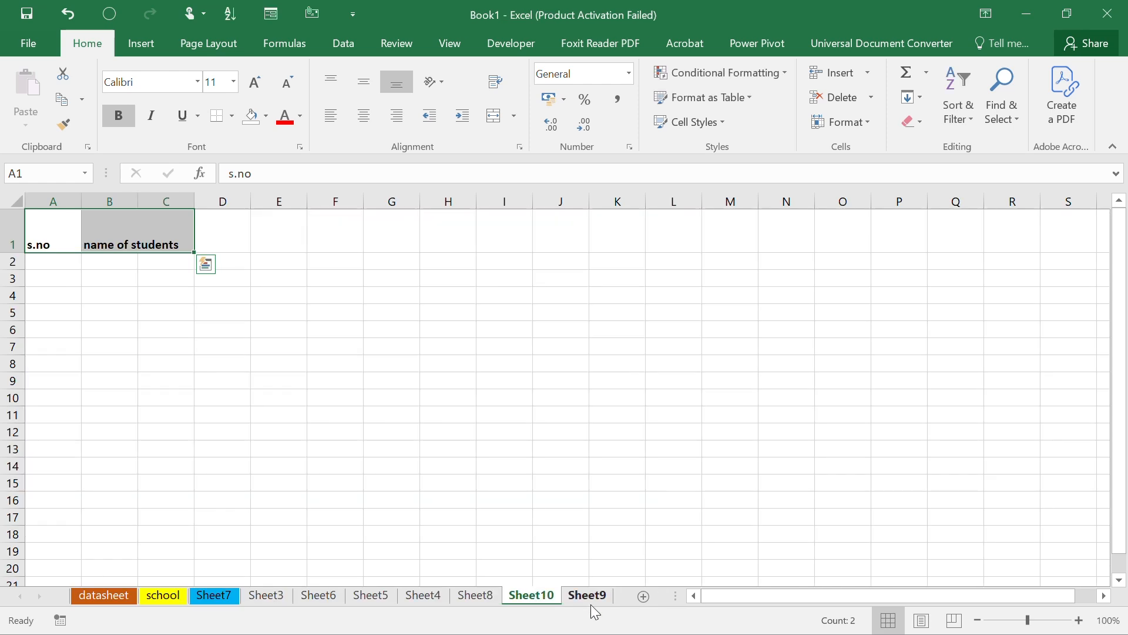
click(593, 600)
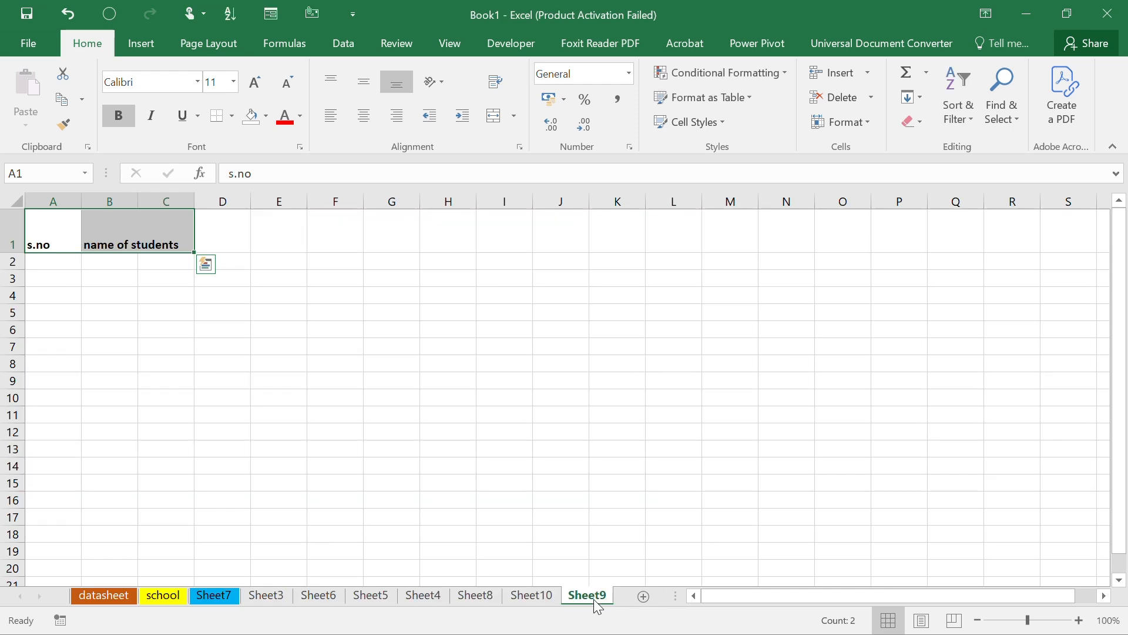
right_click(90, 597)
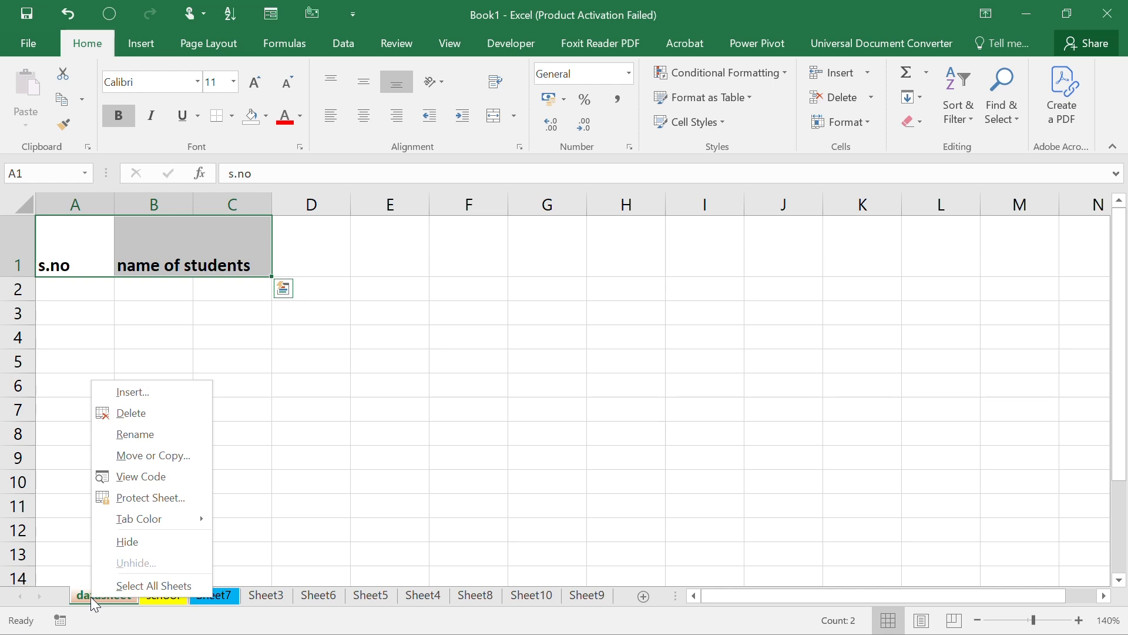
click(90, 597)
click(326, 597)
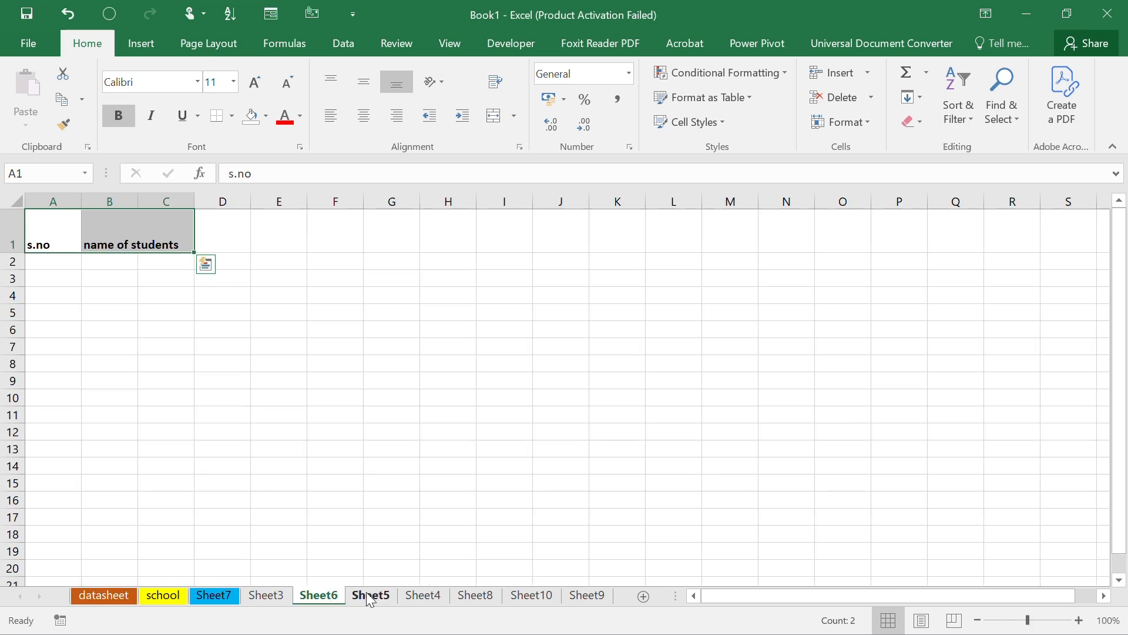
click(371, 595)
click(423, 595)
click(473, 595)
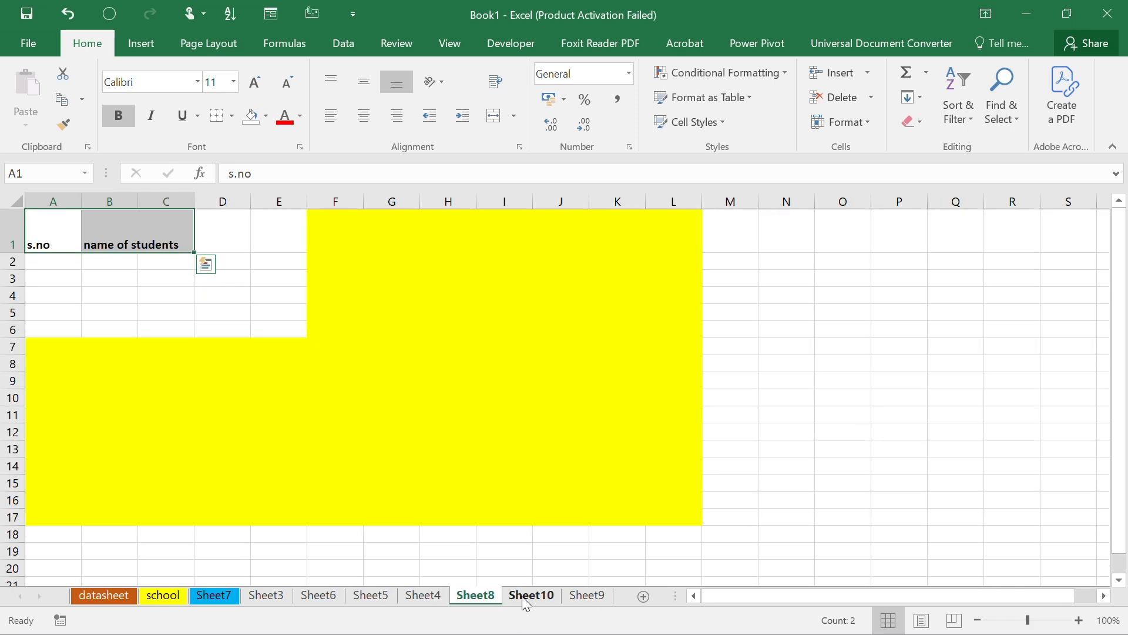
click(521, 596)
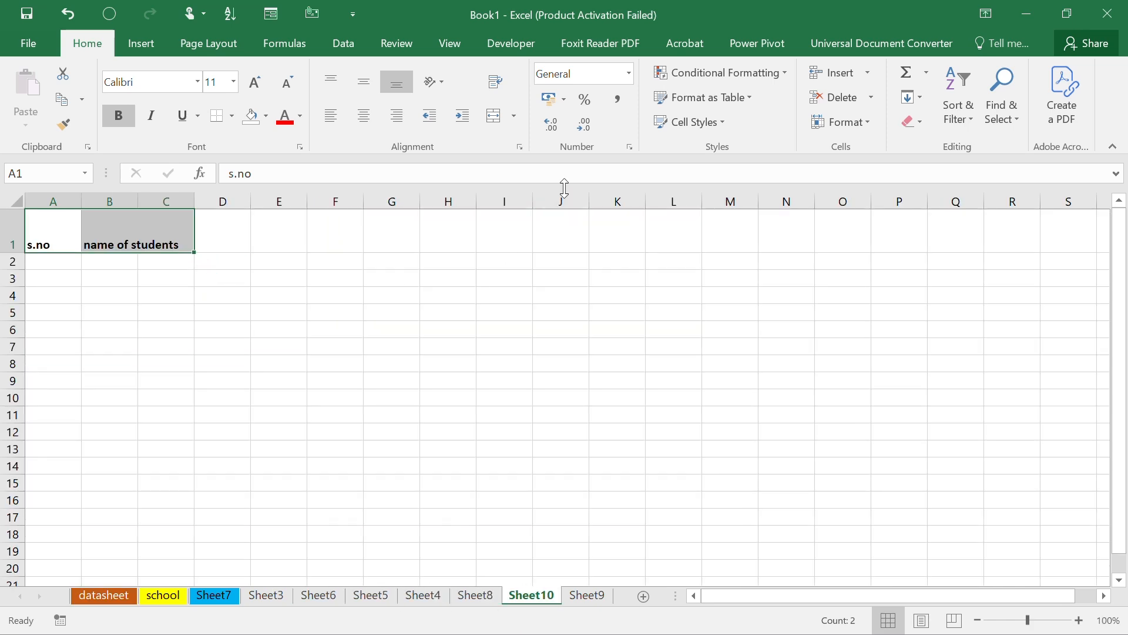